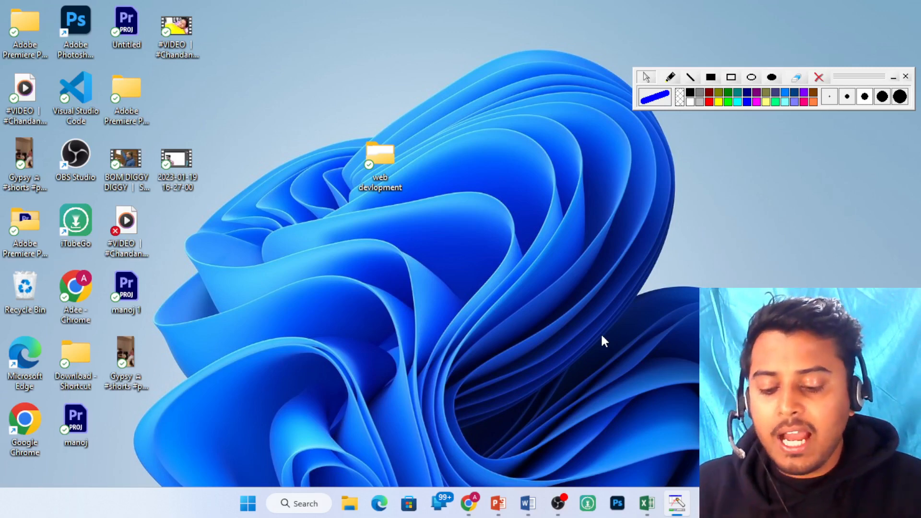
Launch Microsoft Word by running the winword command from Windows
key(super+r)
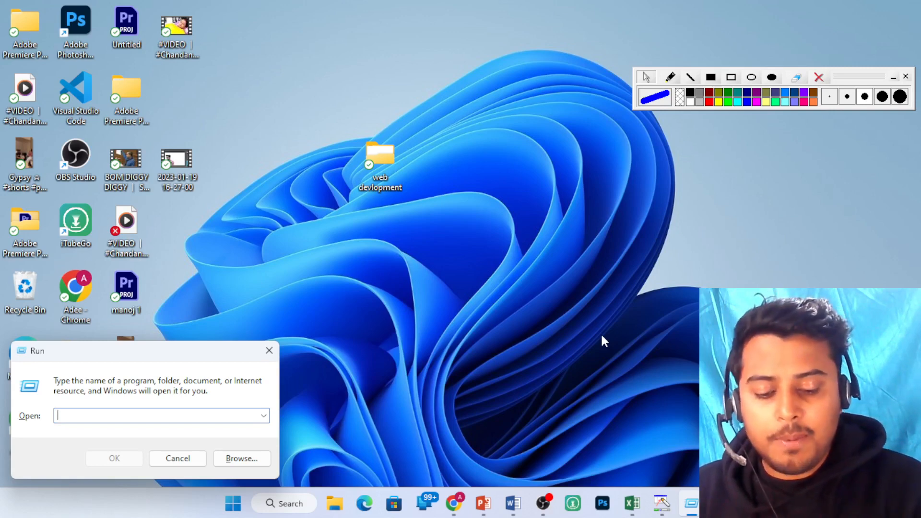
text(win)
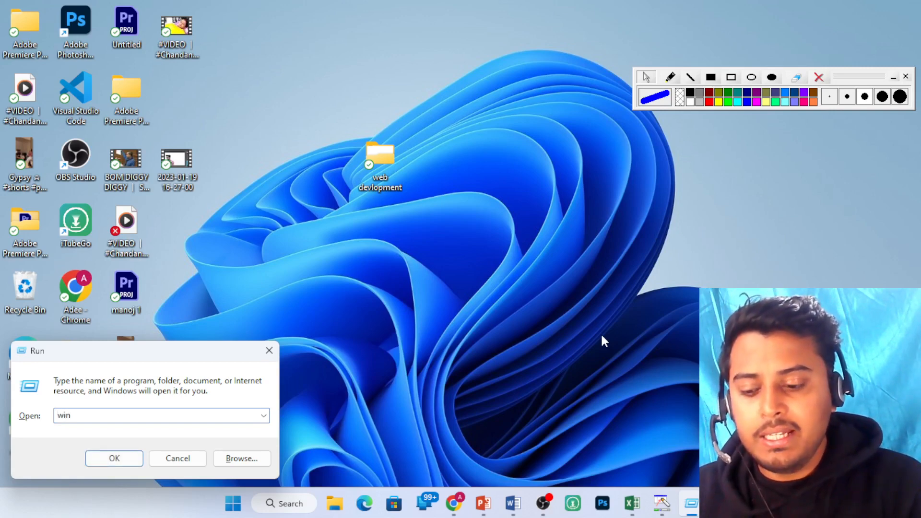
text(word)
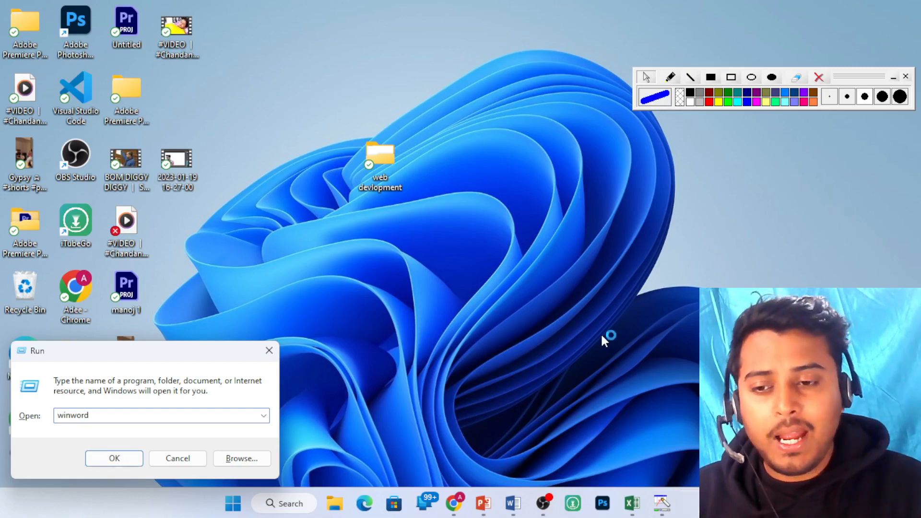
key(Return)
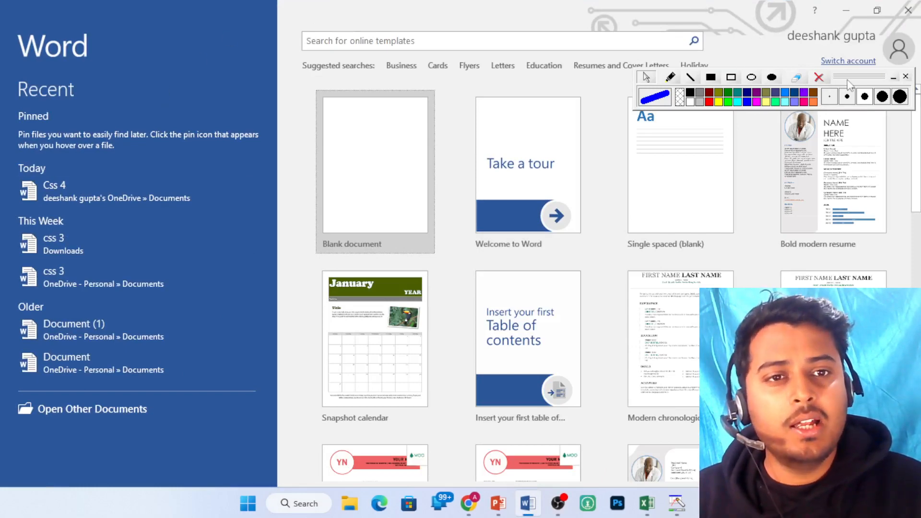
Browse the document templates on the start screen and create a new blank document
drag(851, 77, 862, 13)
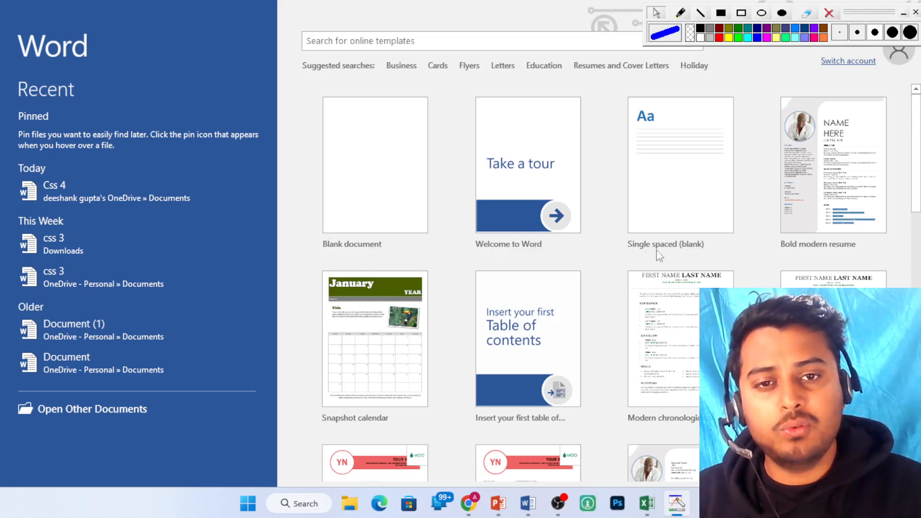
scroll(655, 259, down, 2)
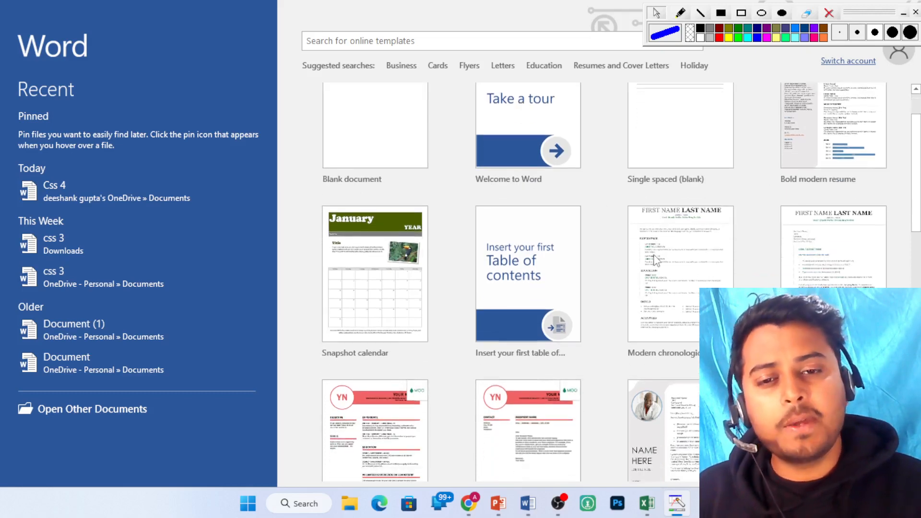
scroll(656, 259, down, 4)
scroll(653, 259, down, 5)
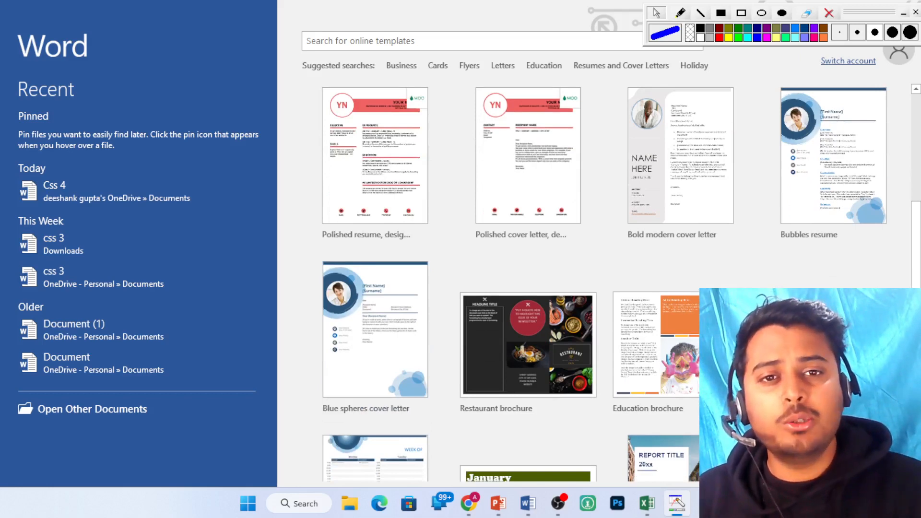
scroll(564, 259, up, 5)
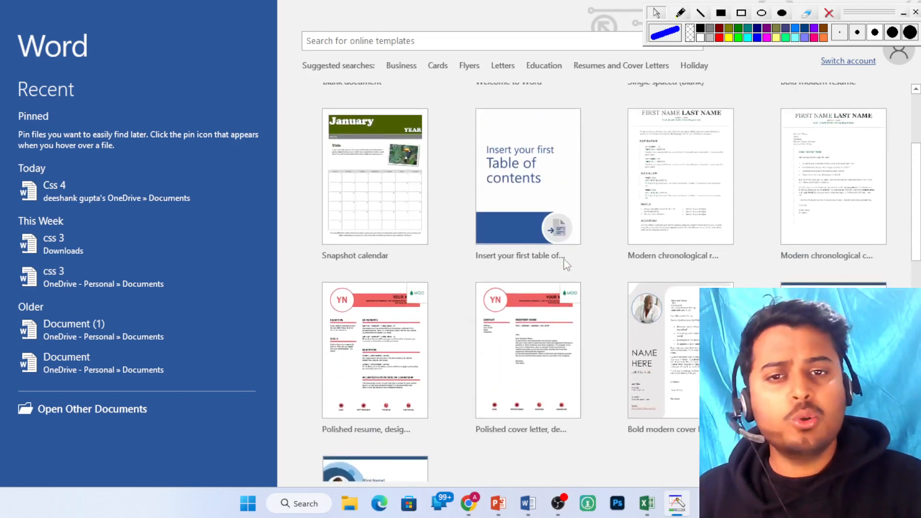
scroll(564, 259, up, 3)
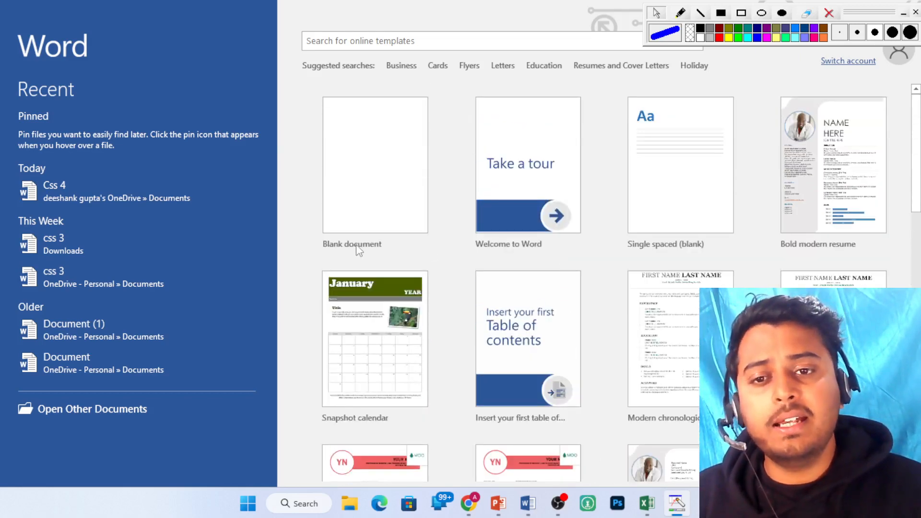
click(369, 184)
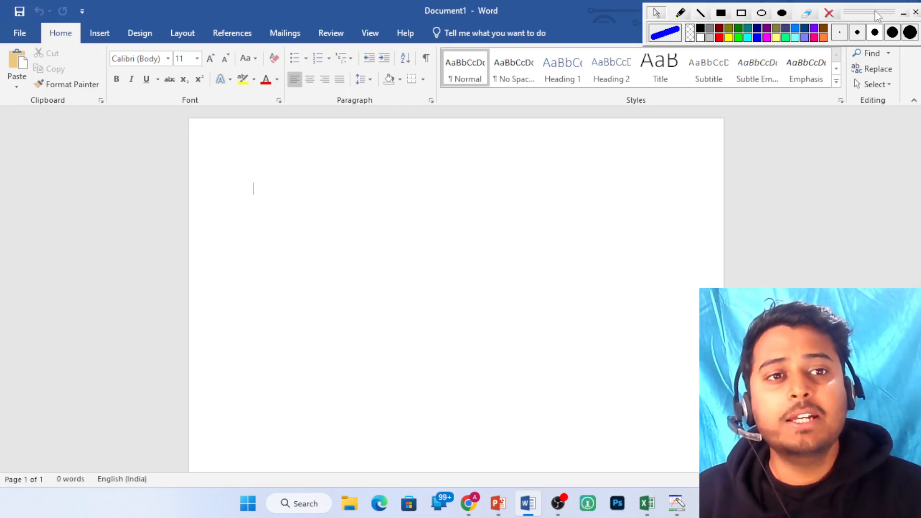
Outline the row of ribbon tab names with a thin dark blue rectangle using the screen annotation tool
drag(875, 11, 863, 141)
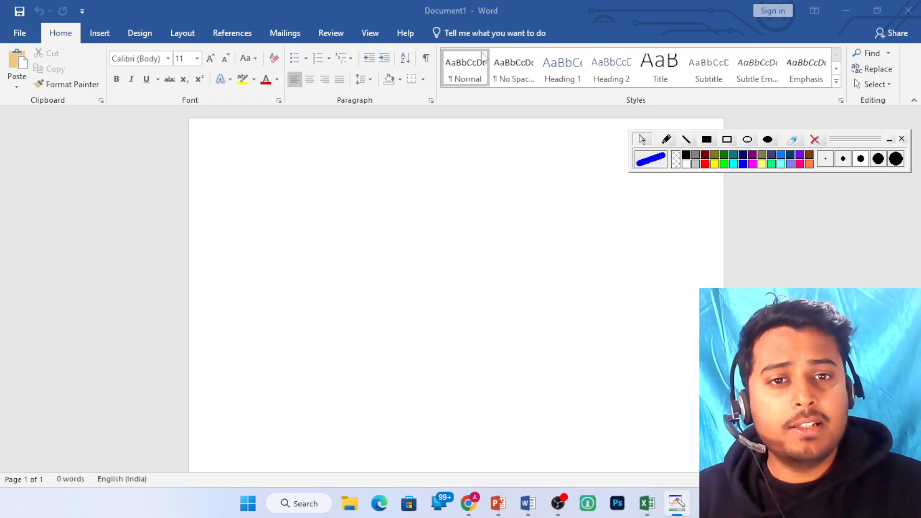
click(727, 139)
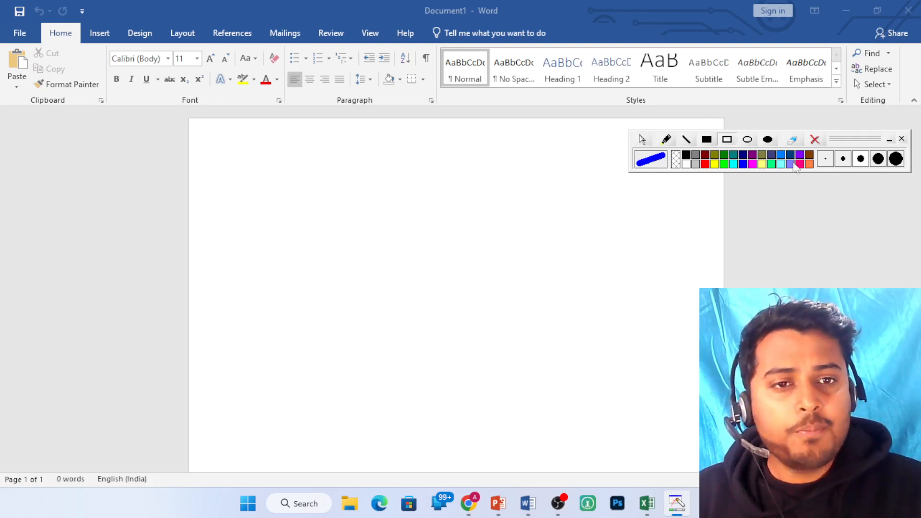
click(744, 156)
click(829, 162)
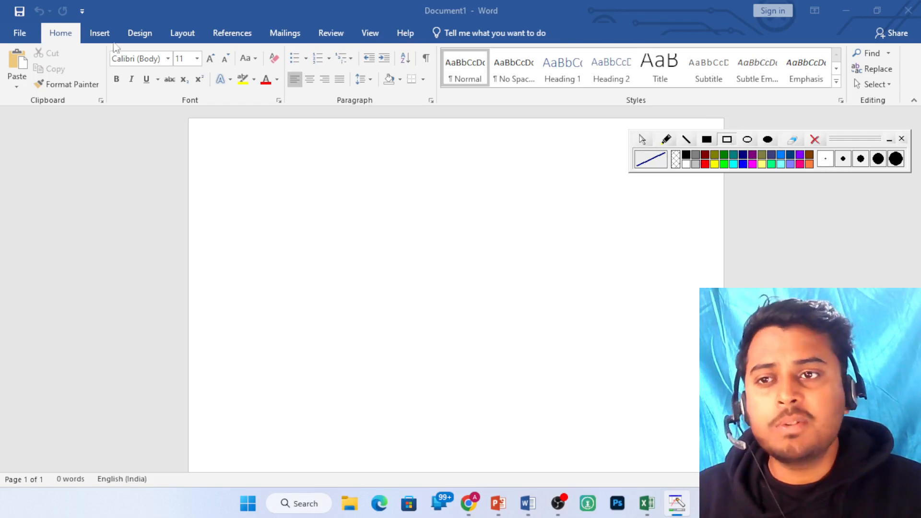
mouse_move(4, 18)
mouse_down()
mouse_move(39, 44)
mouse_move(555, 50)
mouse_up()
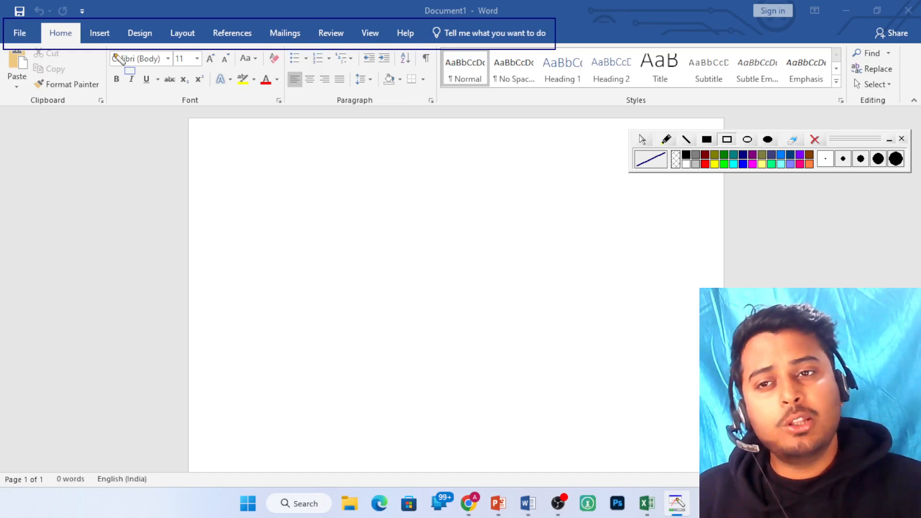
click(642, 139)
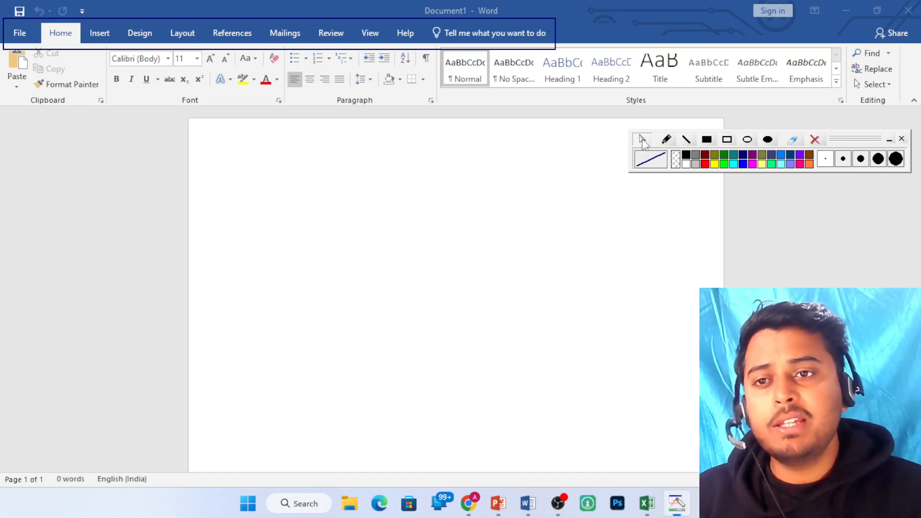
Look through the Insert, Design, Layout, References, Mailings, Review and View commands and return to the Home commands
click(100, 33)
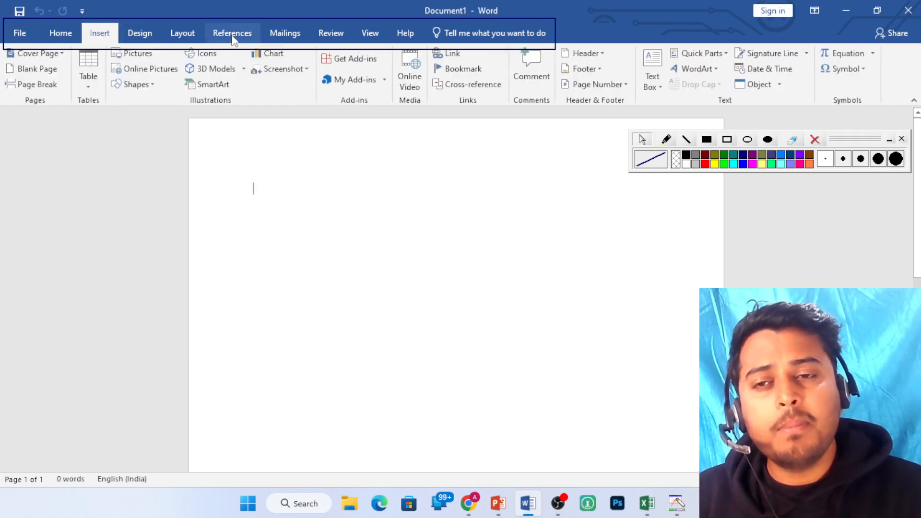
click(183, 34)
click(254, 38)
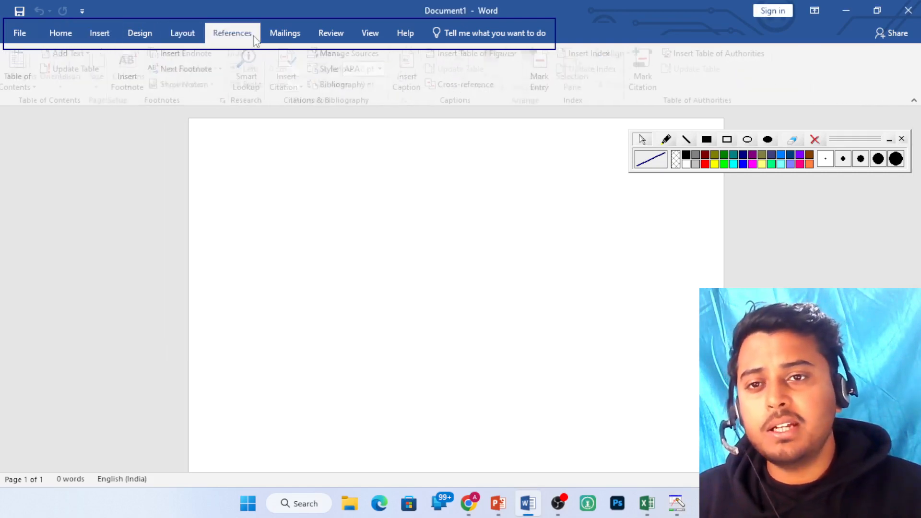
click(293, 35)
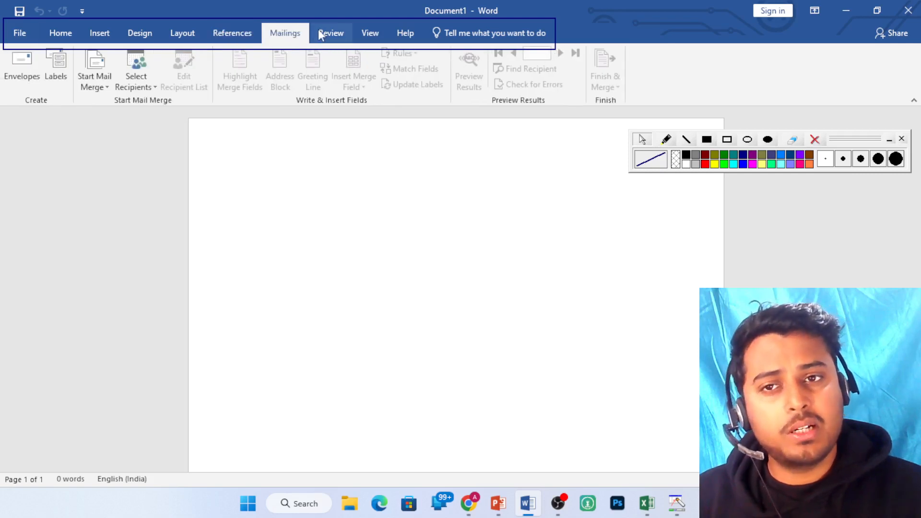
click(331, 31)
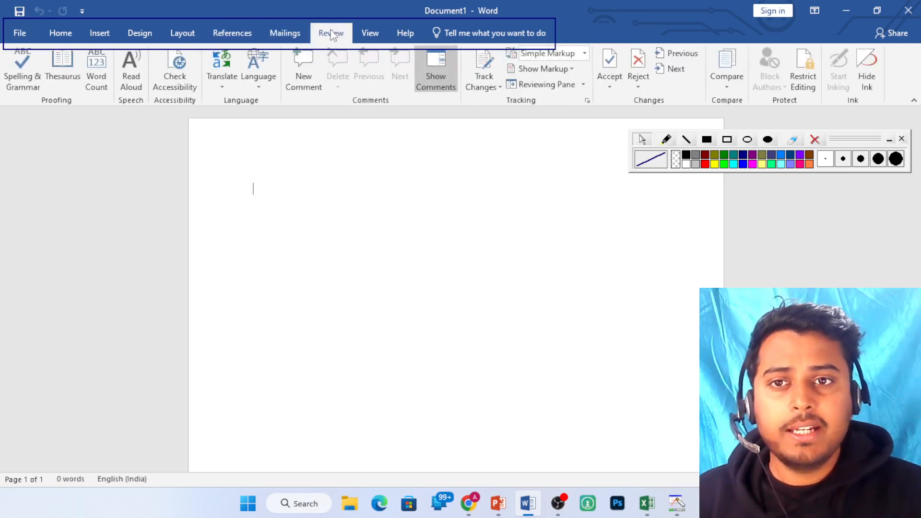
click(368, 33)
click(60, 33)
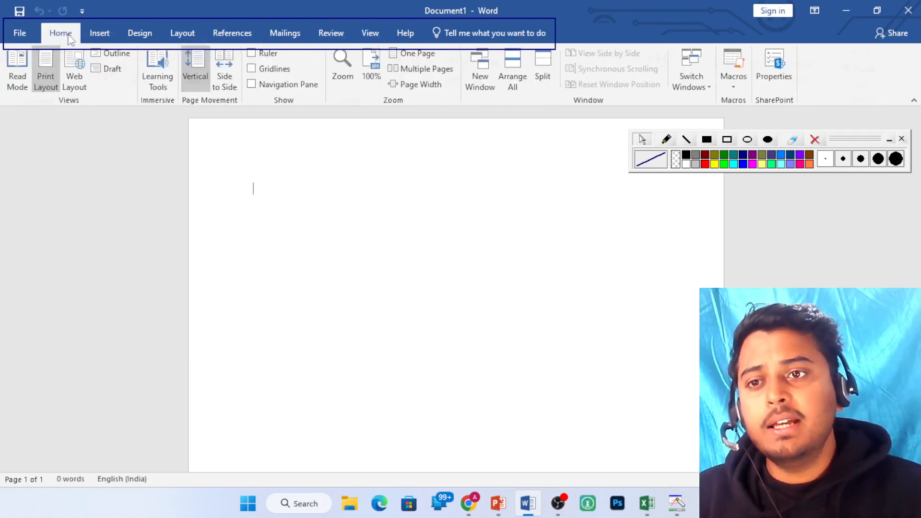
click(99, 33)
click(140, 34)
click(186, 37)
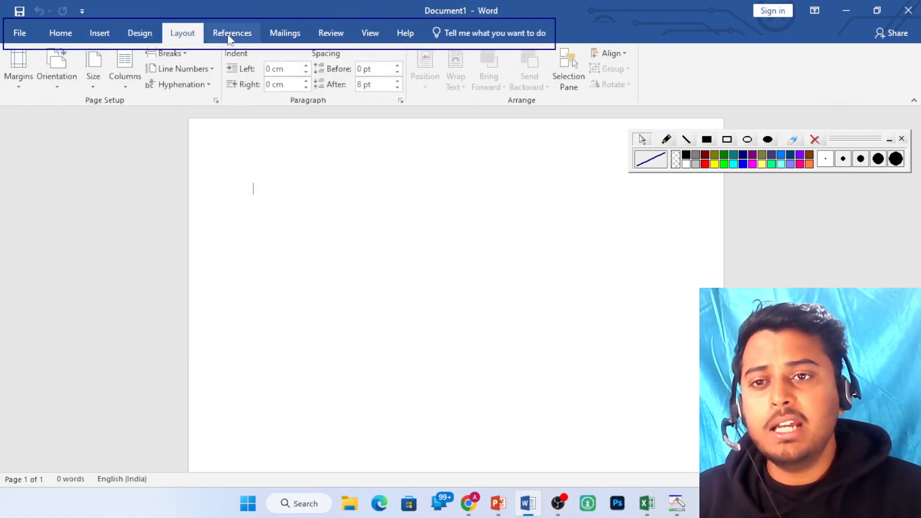
click(231, 35)
click(283, 33)
click(330, 34)
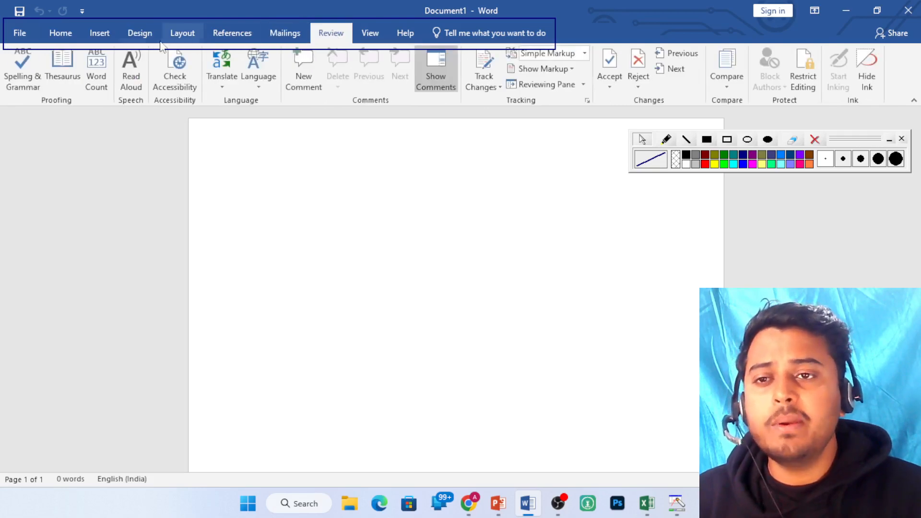
click(101, 35)
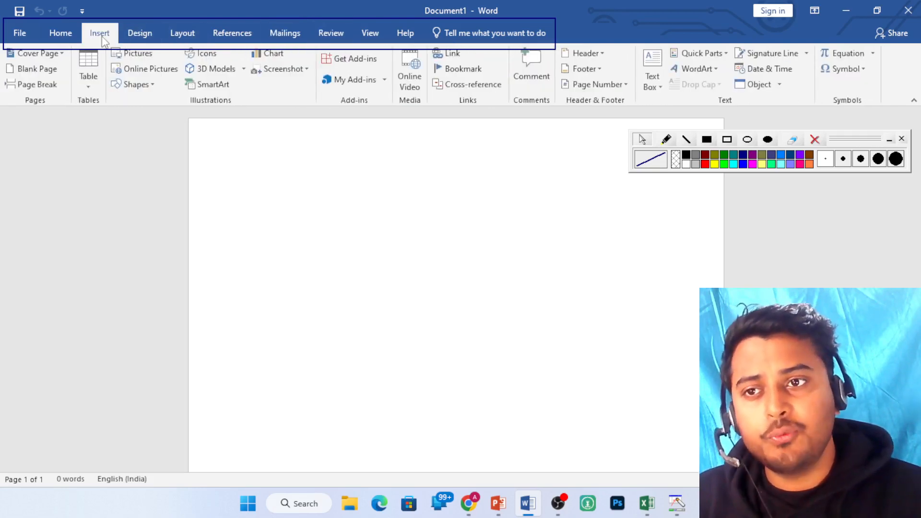
click(61, 34)
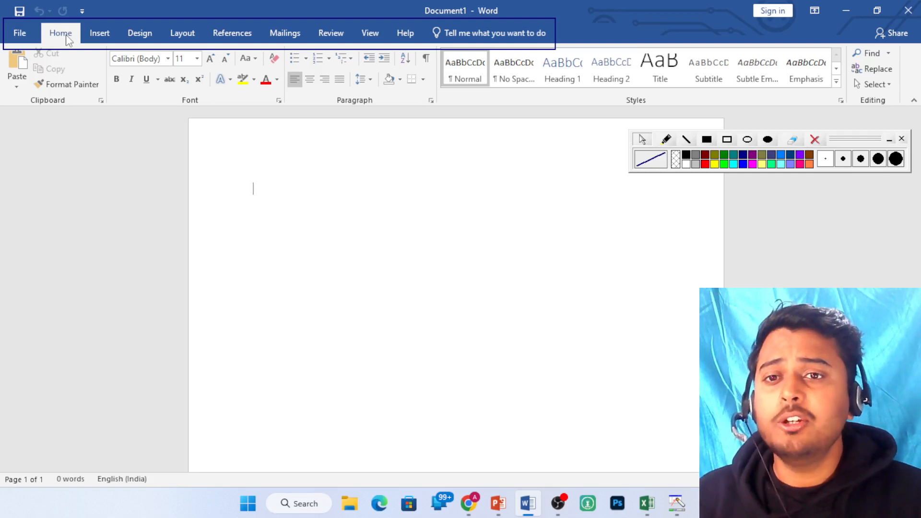
Draw a separate dark blue rectangle around each of the Clipboard, Font, Paragraph, Styles and Editing groups on the Home ribbon
click(726, 145)
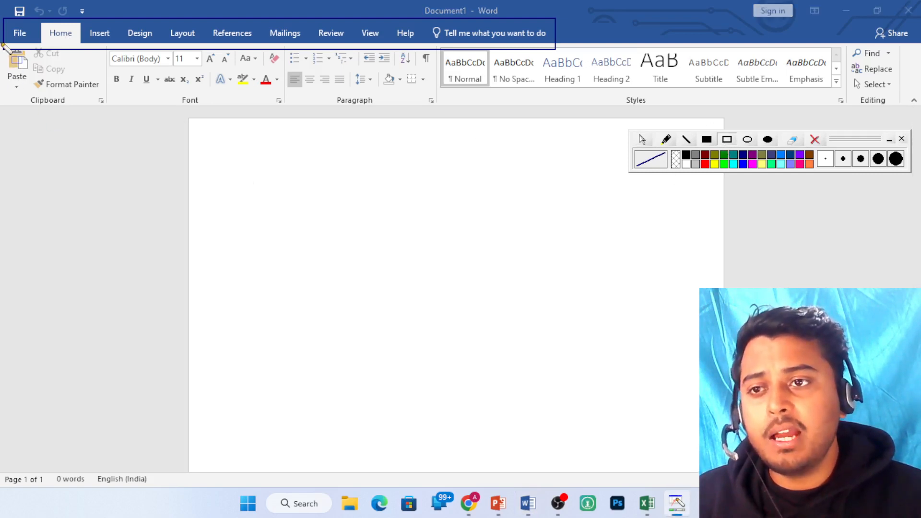
mouse_move(3, 41)
mouse_down()
mouse_move(33, 75)
mouse_move(106, 109)
mouse_up()
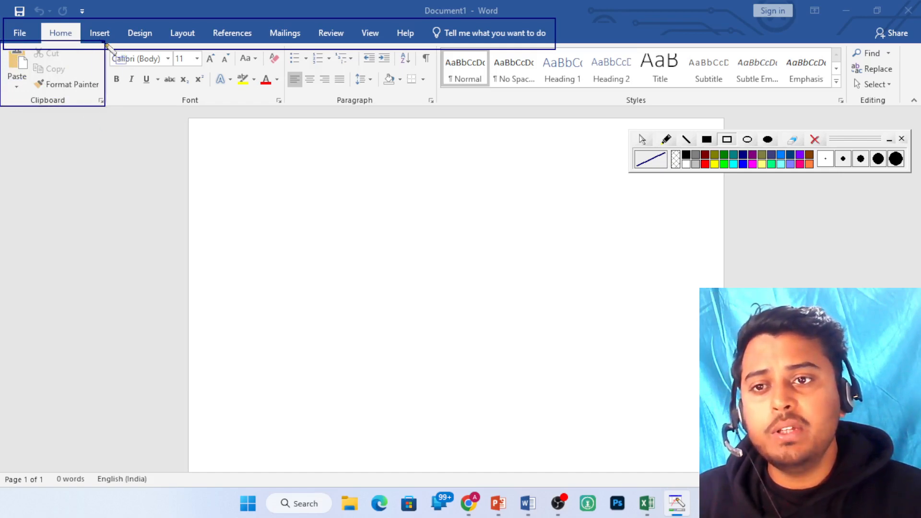
drag(102, 41, 286, 107)
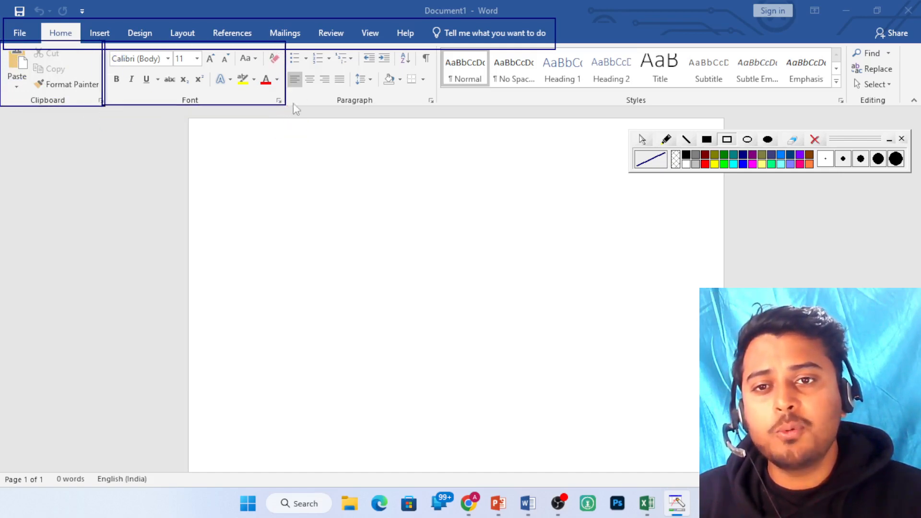
drag(284, 39, 440, 109)
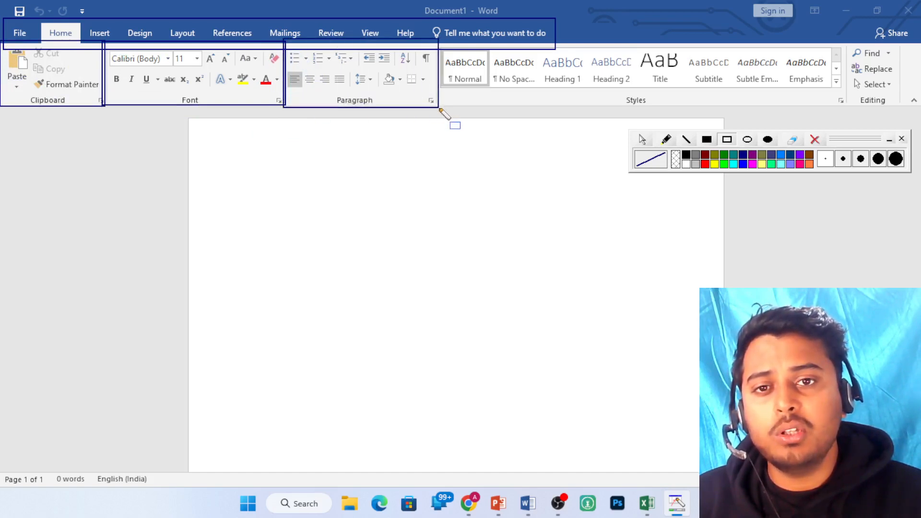
drag(436, 41, 854, 109)
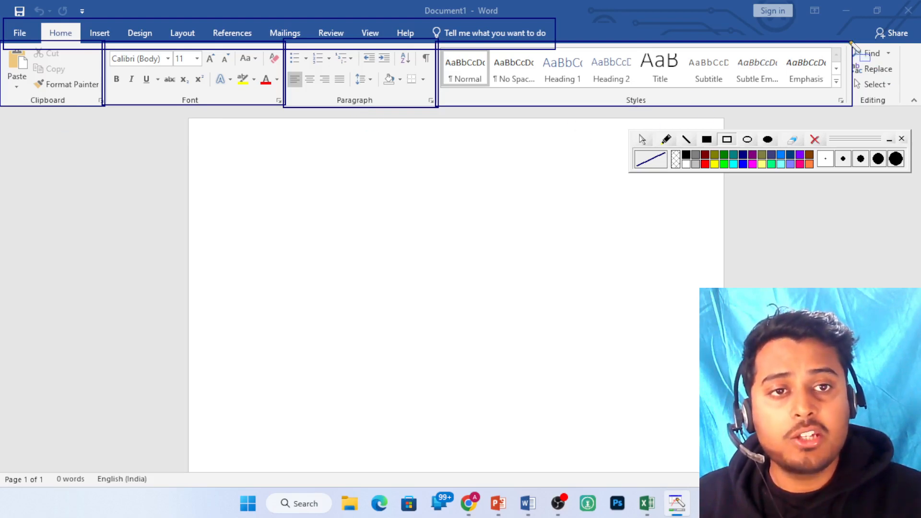
mouse_move(852, 42)
mouse_down()
mouse_move(878, 91)
mouse_move(903, 107)
mouse_up()
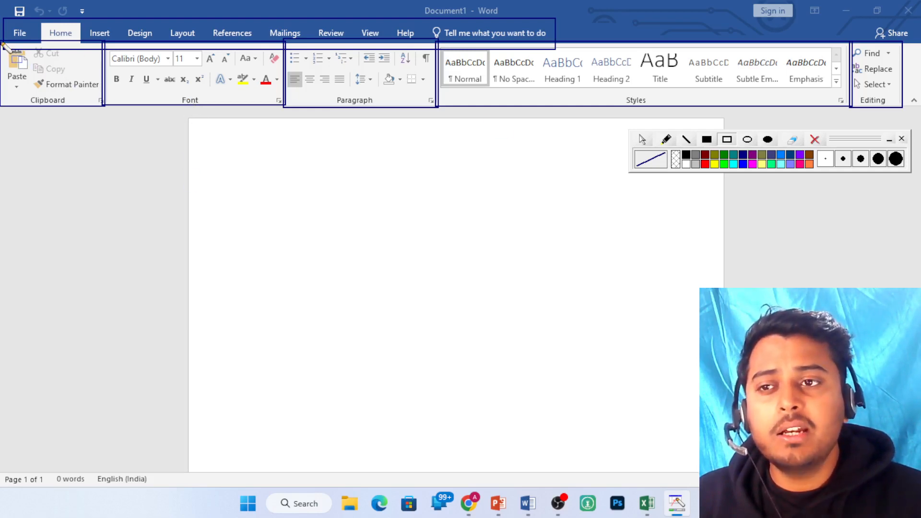
Frame the whole Home ribbon in dark blue and again in red, and erase all screen annotations
mouse_move(2, 43)
mouse_down()
mouse_move(24, 74)
mouse_move(141, 118)
mouse_move(523, 134)
mouse_move(825, 126)
mouse_move(907, 110)
mouse_up()
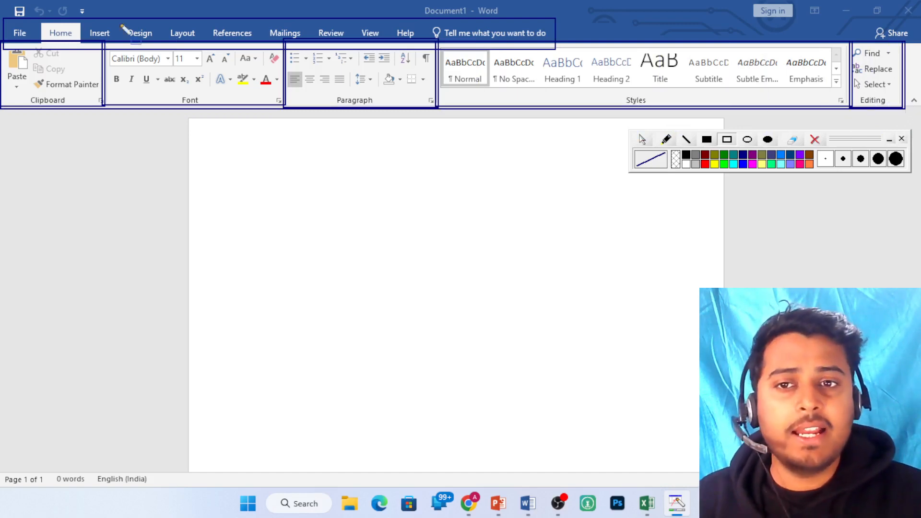
click(705, 164)
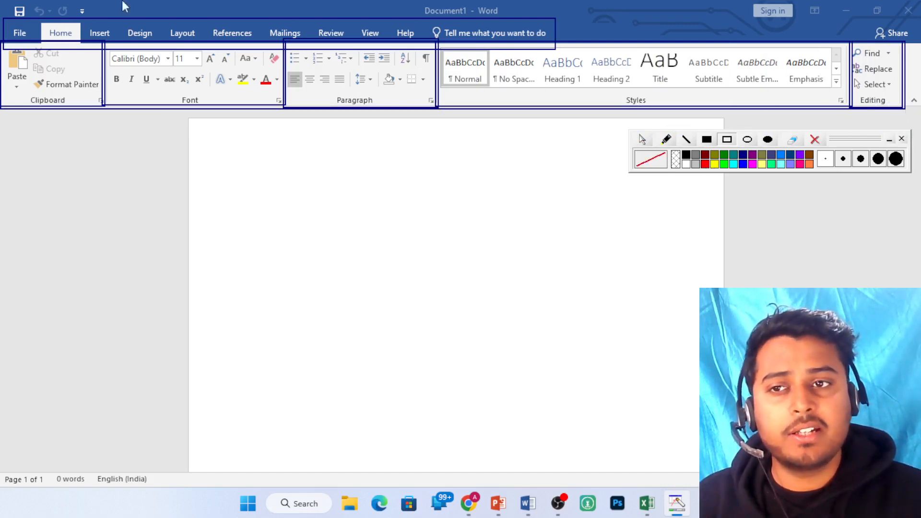
drag(1, 41, 893, 116)
drag(906, 115, 911, 111)
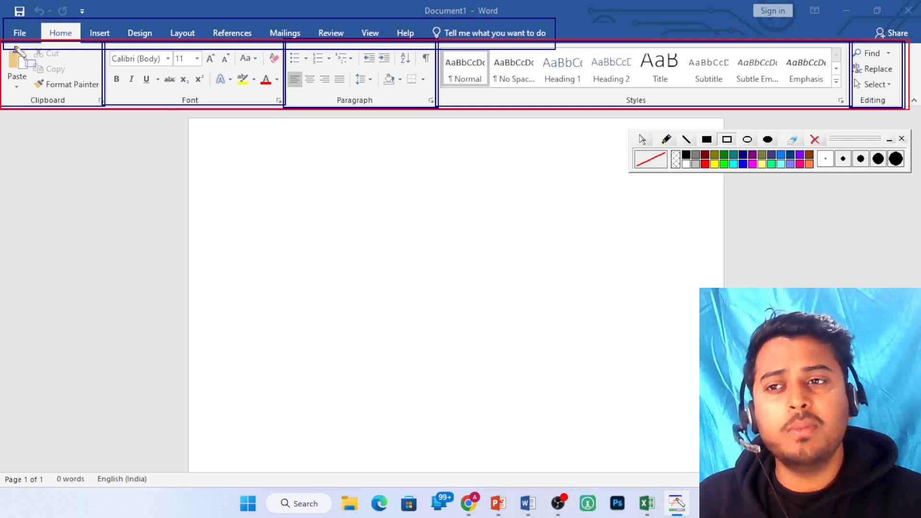
click(642, 141)
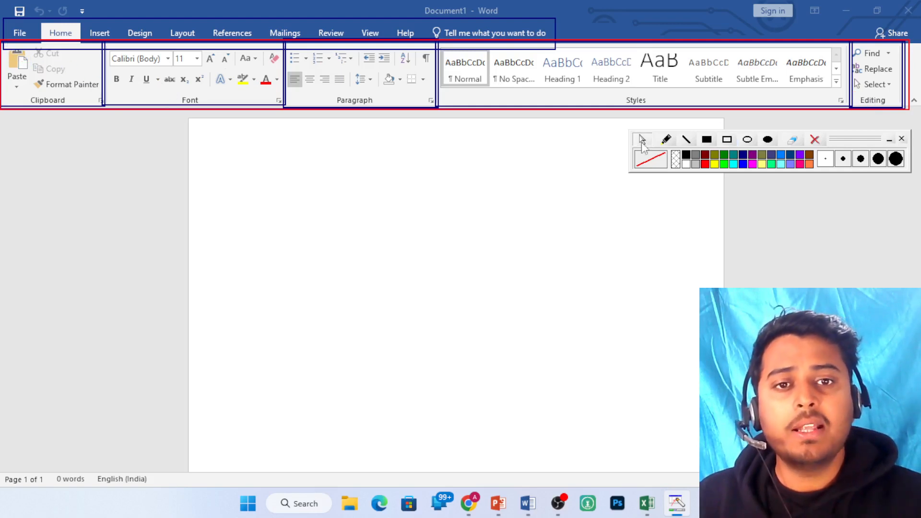
click(815, 139)
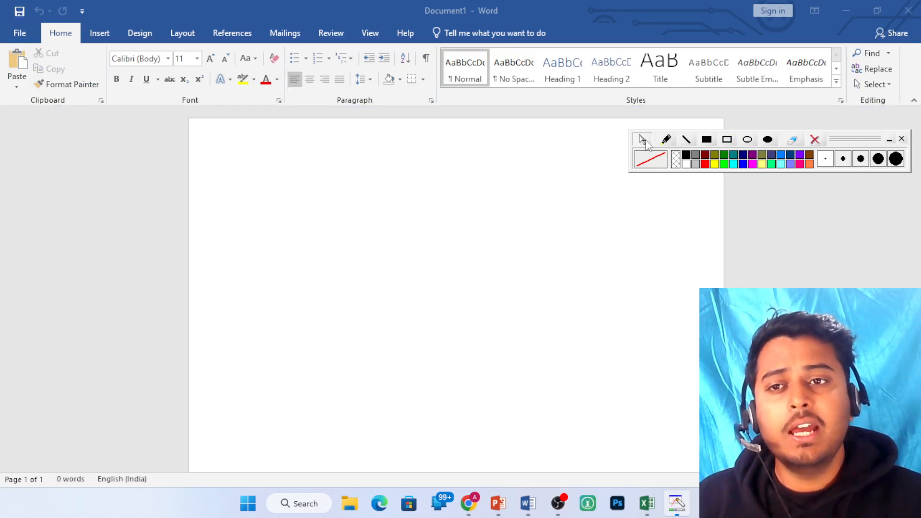
Show the Insert commands and draw a separate red rectangle around each of the Pages, Tables, Illustrations, Add-ins and Media groups
click(106, 39)
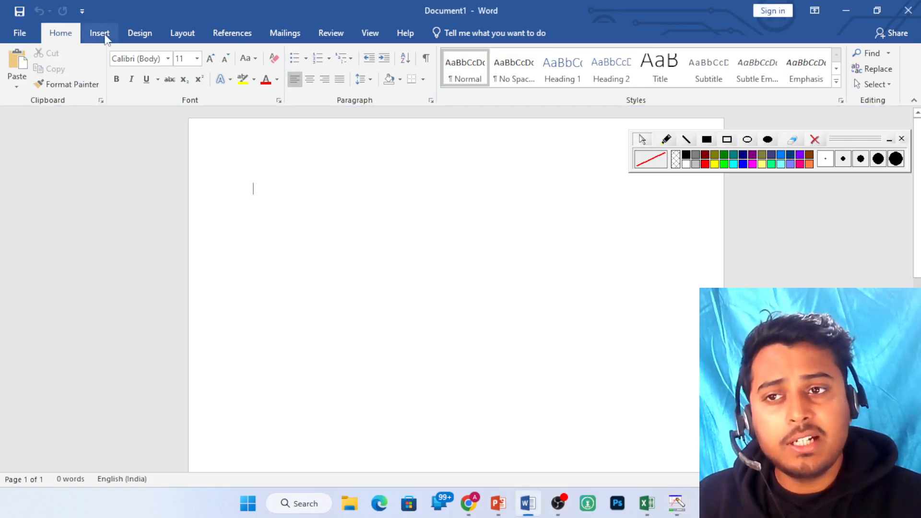
click(106, 39)
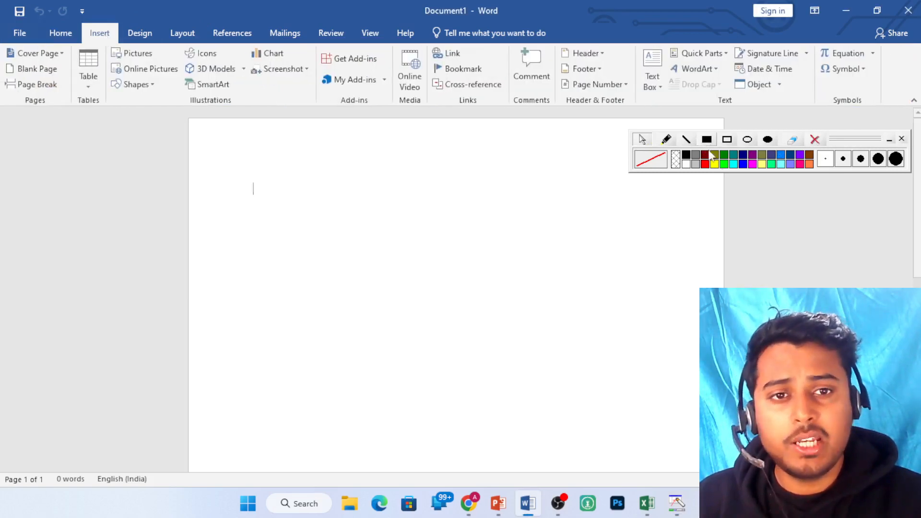
click(727, 142)
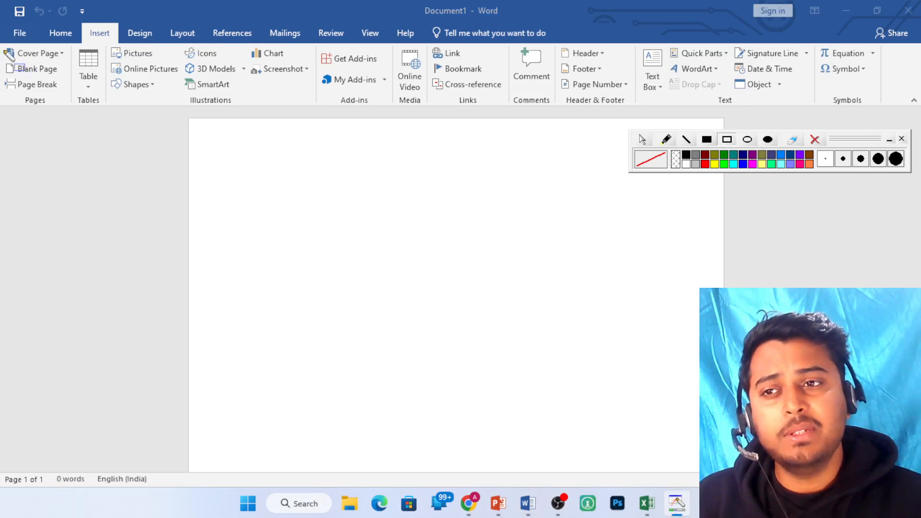
mouse_move(1, 41)
mouse_down()
mouse_move(76, 100)
mouse_move(76, 111)
mouse_up()
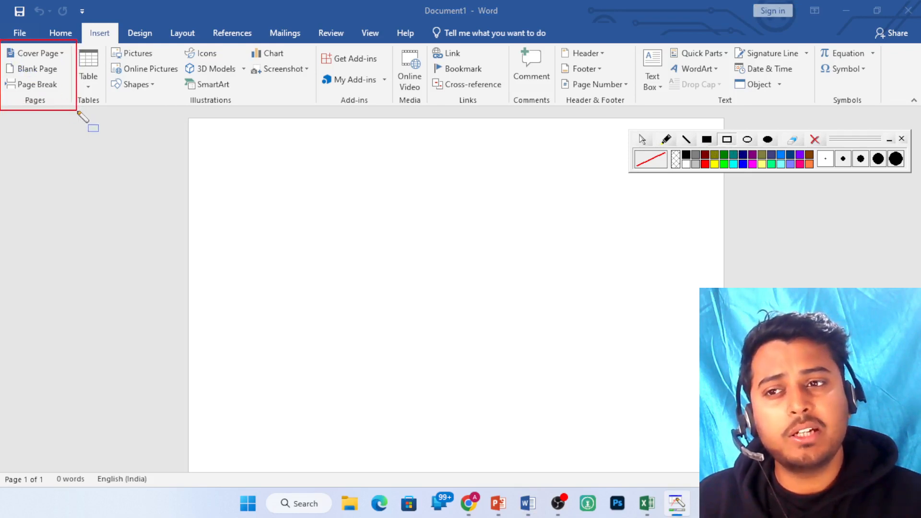
drag(73, 42, 109, 113)
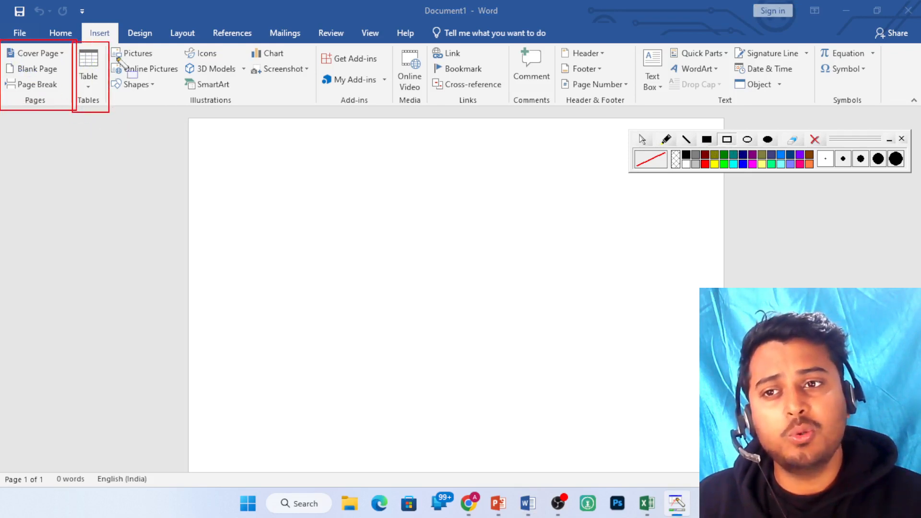
mouse_move(111, 41)
mouse_down()
mouse_move(233, 127)
mouse_move(328, 110)
mouse_move(312, 107)
mouse_up()
mouse_move(315, 39)
mouse_down()
mouse_move(367, 105)
mouse_move(390, 105)
mouse_up()
mouse_move(391, 40)
mouse_down()
mouse_move(400, 91)
mouse_move(432, 110)
mouse_up()
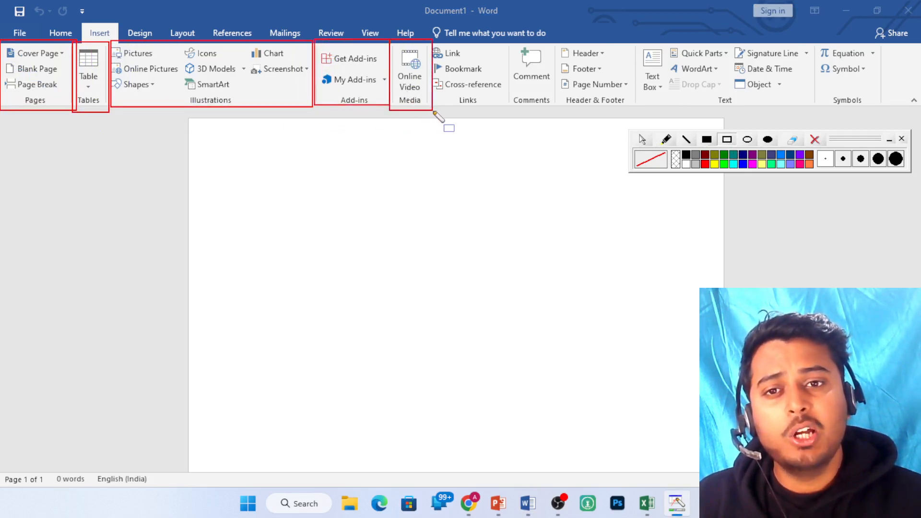
Draw a separate red rectangle around each of the Links, Comments, Header & Footer, Text and Symbols groups on the Insert ribbon
drag(428, 37, 509, 110)
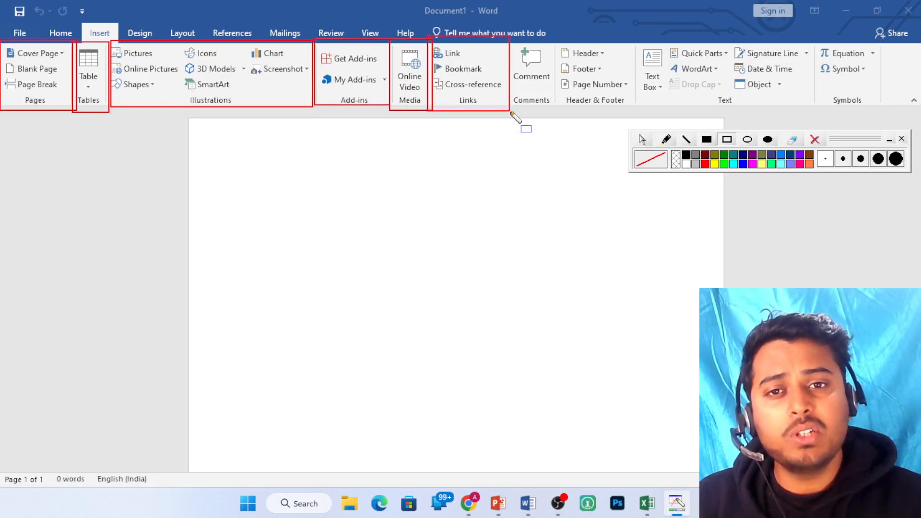
drag(511, 43, 555, 111)
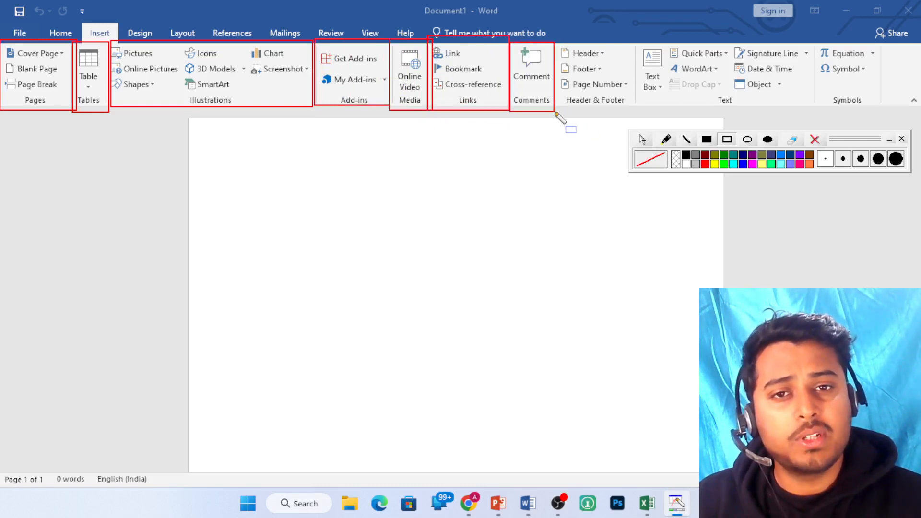
drag(558, 36, 632, 113)
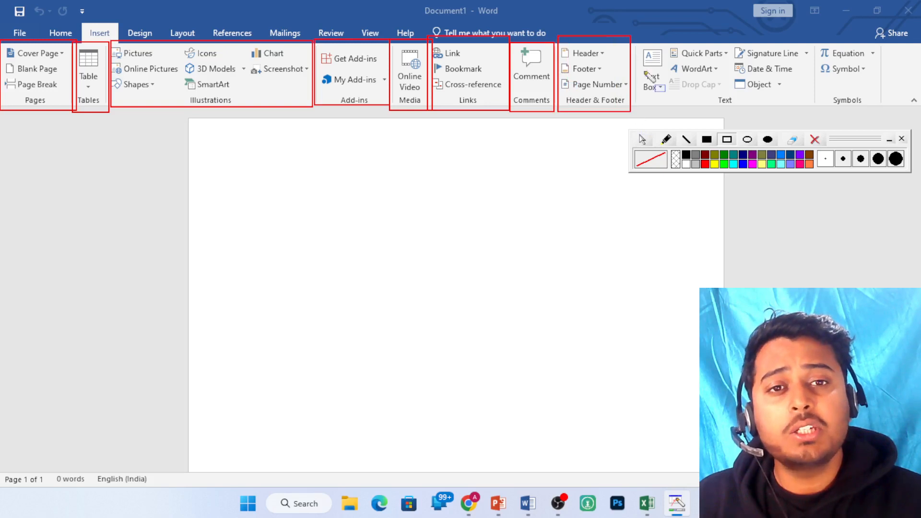
drag(639, 38, 815, 105)
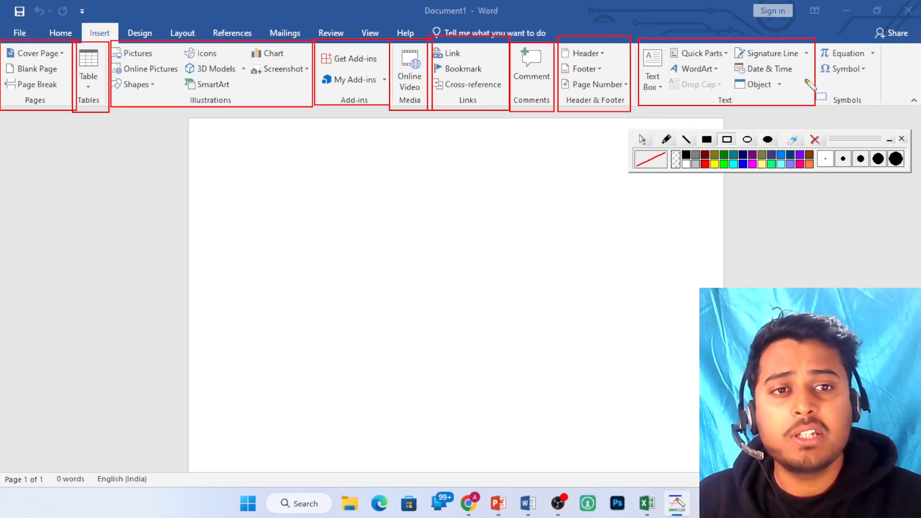
drag(820, 41, 885, 113)
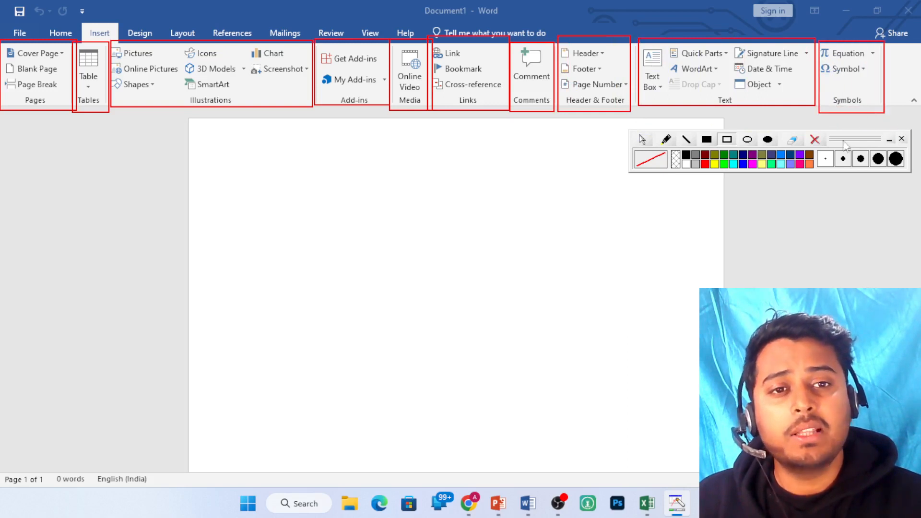
Frame the whole Insert ribbon with one dark blue rectangle and erase all screen annotations
click(744, 156)
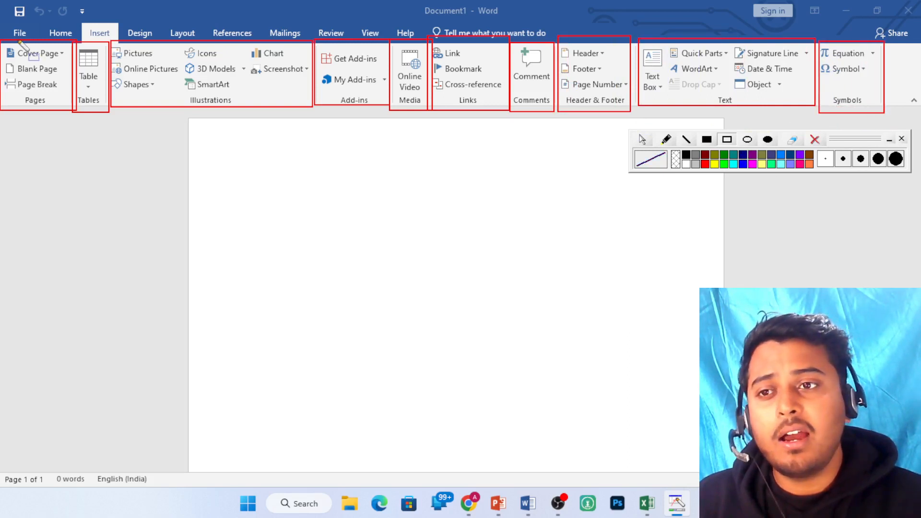
mouse_move(2, 40)
mouse_down()
mouse_move(305, 118)
mouse_move(906, 117)
mouse_move(897, 117)
mouse_up()
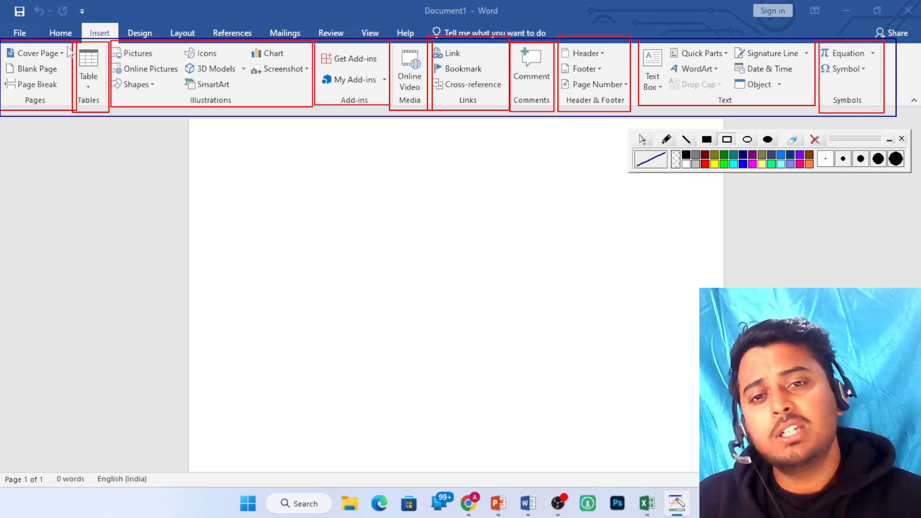
click(815, 140)
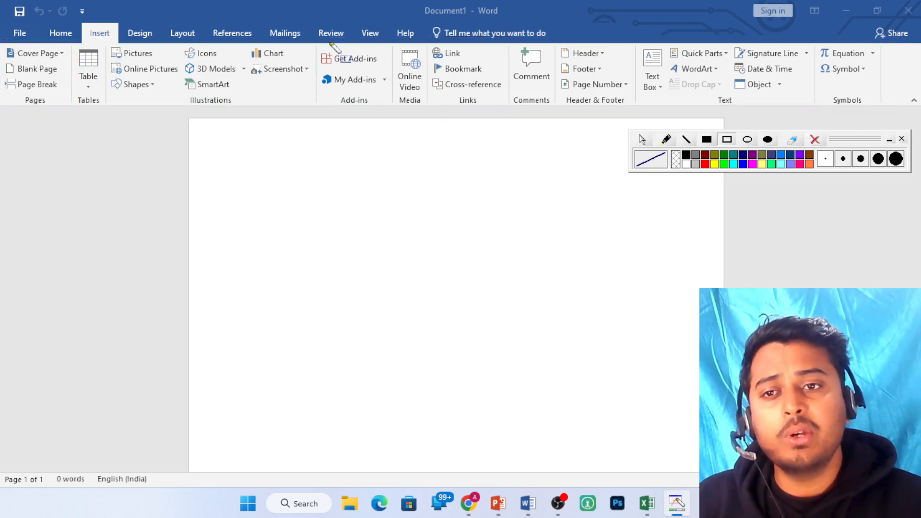
Leave drawing mode, look through the Layout, References, Mailings and Review commands, and return to the Home commands
click(642, 140)
click(182, 33)
click(182, 33)
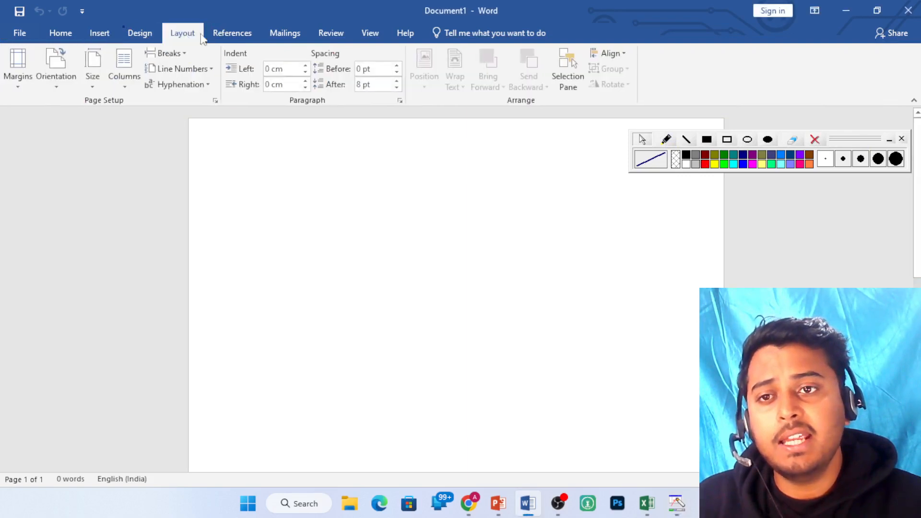
click(233, 33)
click(284, 35)
click(330, 34)
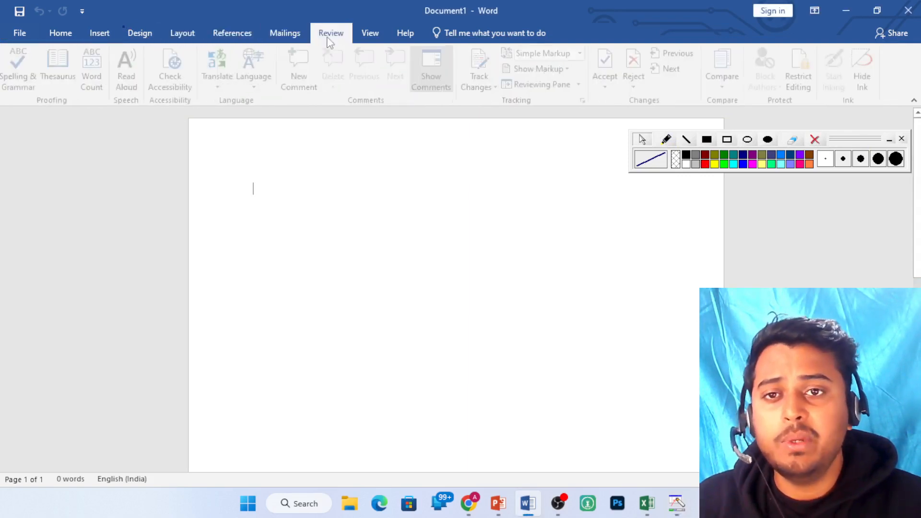
click(65, 35)
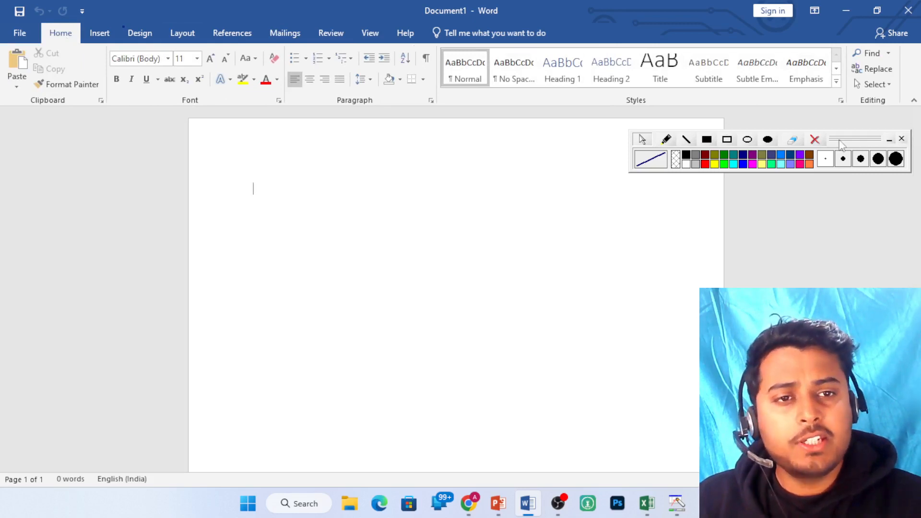
Move the annotation toolbar aside, outline the blank document page with a dark blue rectangle, and erase the outline
drag(840, 142, 862, 124)
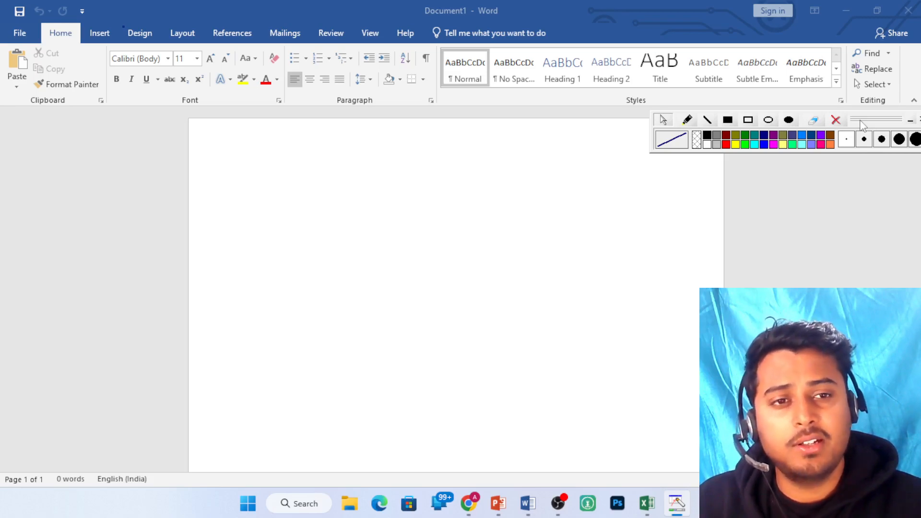
mouse_move(862, 124)
mouse_down()
mouse_move(814, 125)
mouse_move(854, 121)
mouse_move(865, 161)
mouse_move(862, 126)
mouse_move(867, 114)
mouse_move(874, 121)
mouse_up()
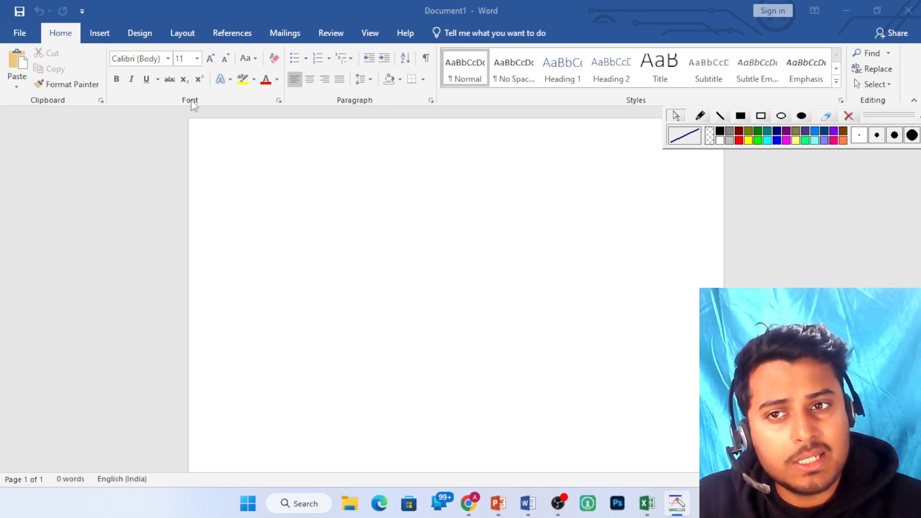
click(761, 116)
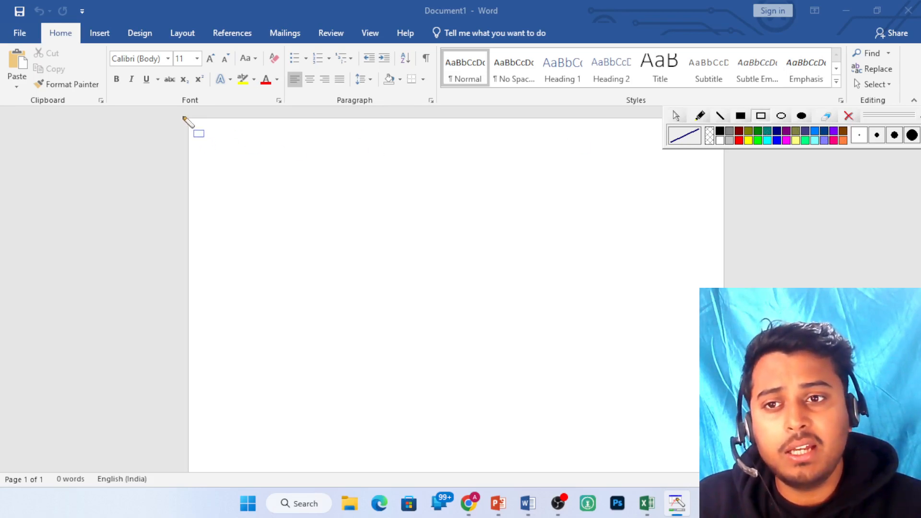
mouse_move(183, 116)
mouse_down()
mouse_move(316, 231)
mouse_move(642, 400)
mouse_move(721, 480)
mouse_move(727, 471)
mouse_up()
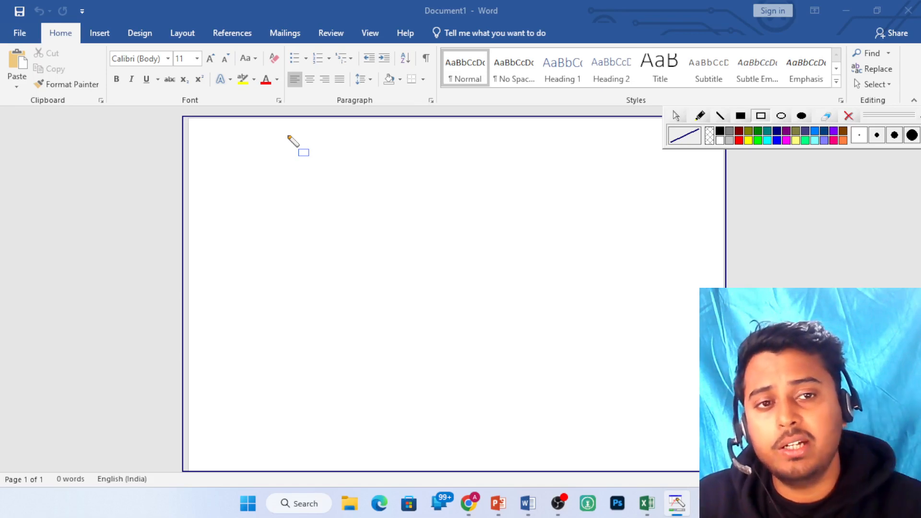
click(849, 116)
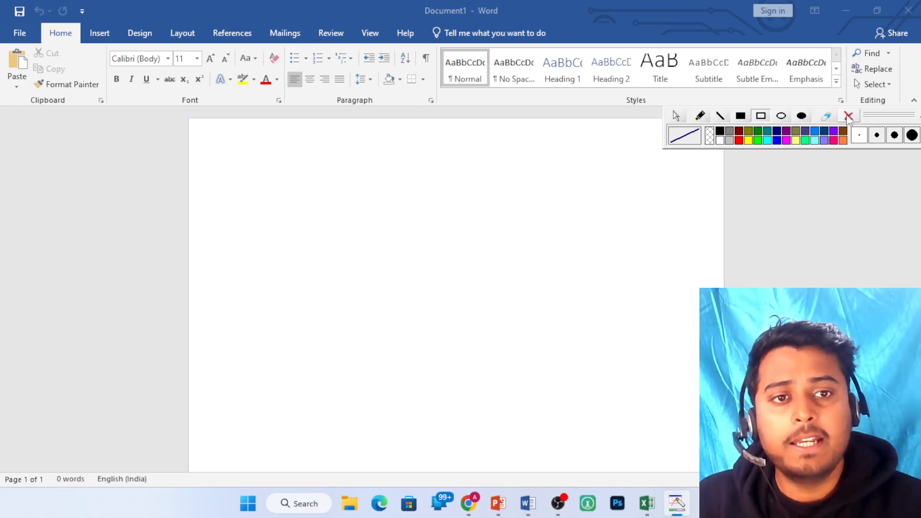
Leave drawing mode and write two lines in the document: "My name is" followed by the first name, and "I live in delhi"
mouse_move(892, 124)
mouse_down()
mouse_move(883, 150)
mouse_move(871, 46)
mouse_up()
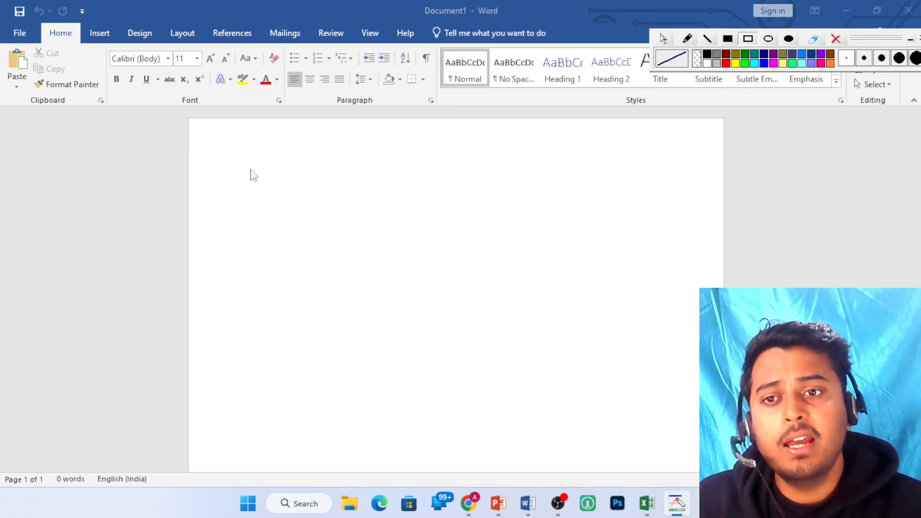
click(664, 40)
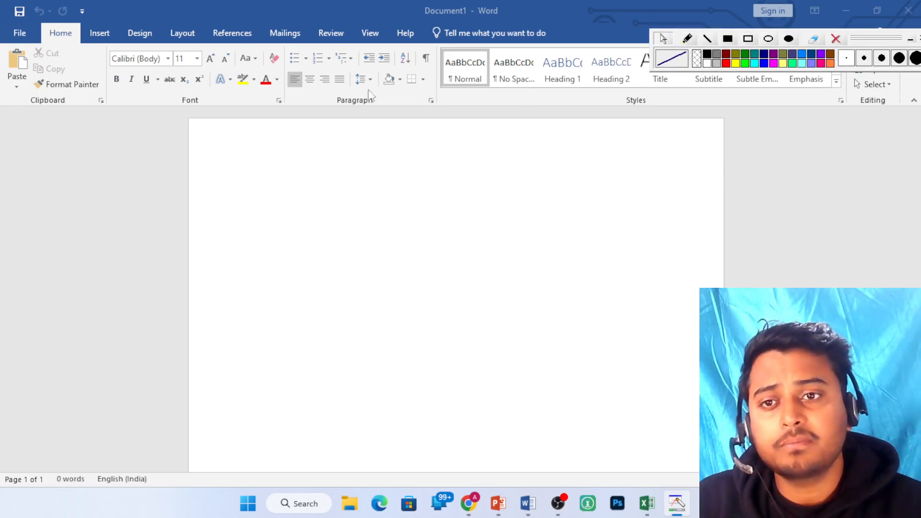
click(211, 164)
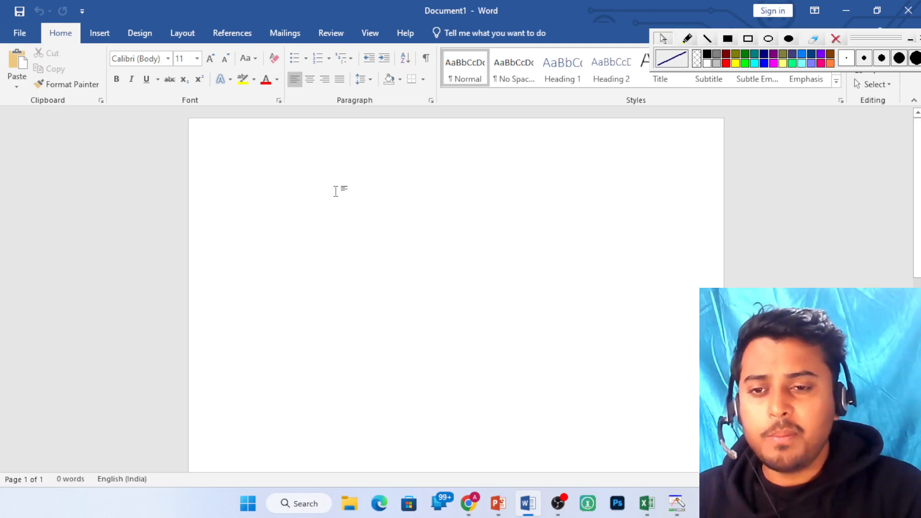
text(My )
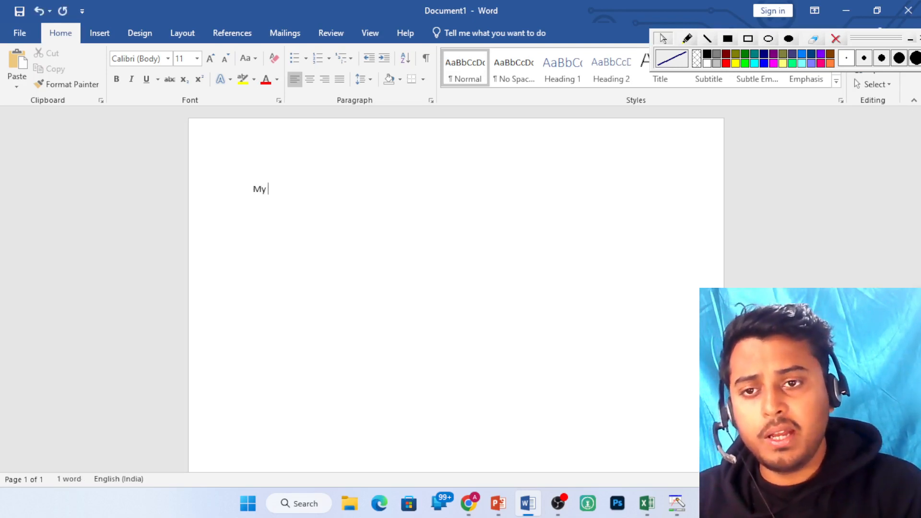
text(name is deepak )
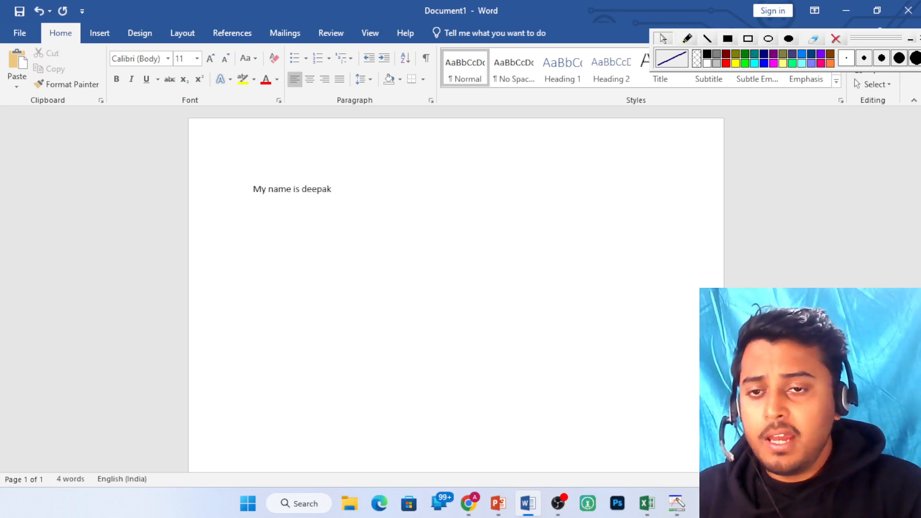
text(I live in)
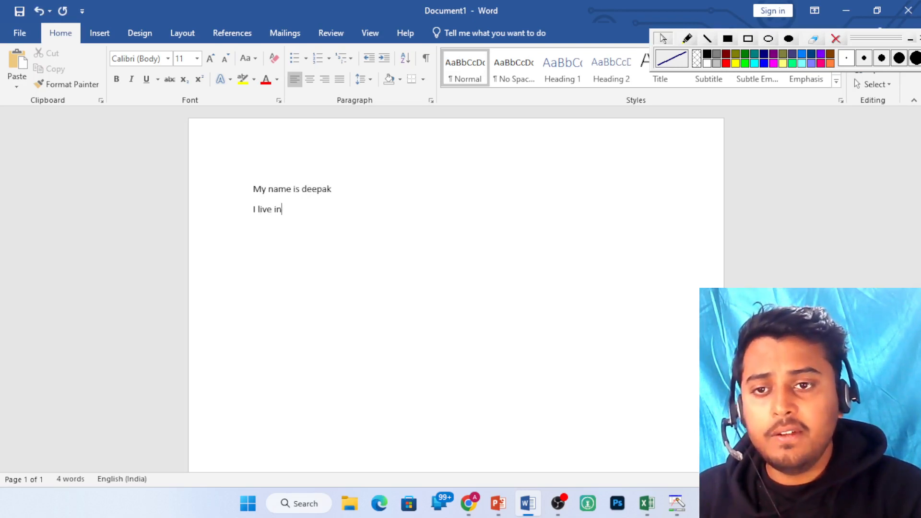
text( delhi)
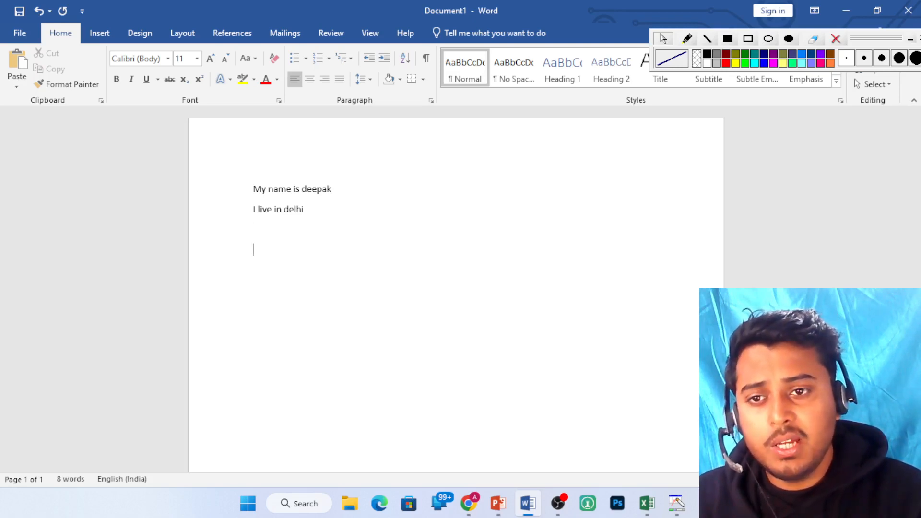
Insert several empty lines below "I live in delhi" and delete the surplus ones again
key(Return)
key(Return)
key(Return)
key(Return)
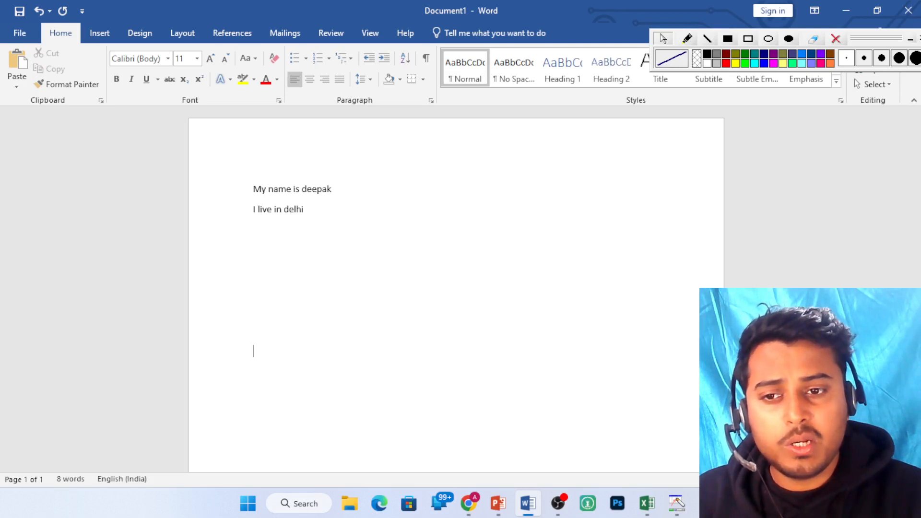
key(BackSpace)
key(BackSpace)
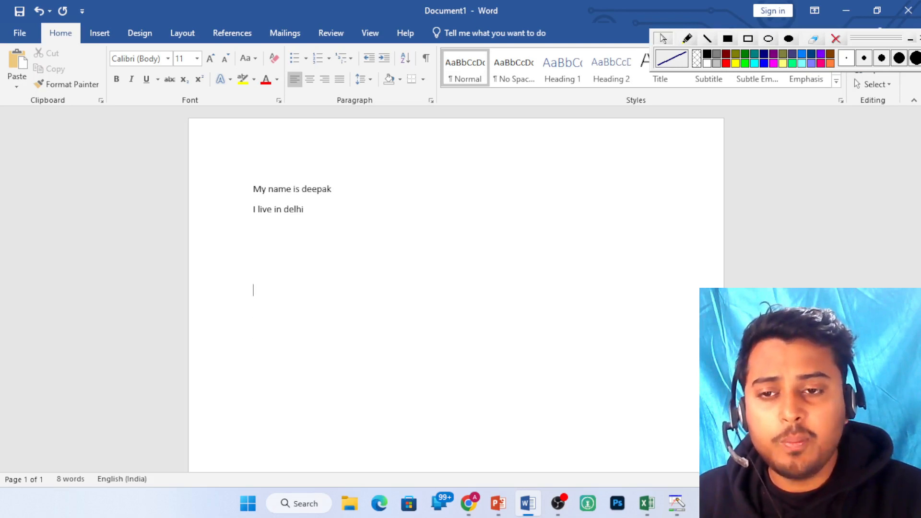
key(BackSpace)
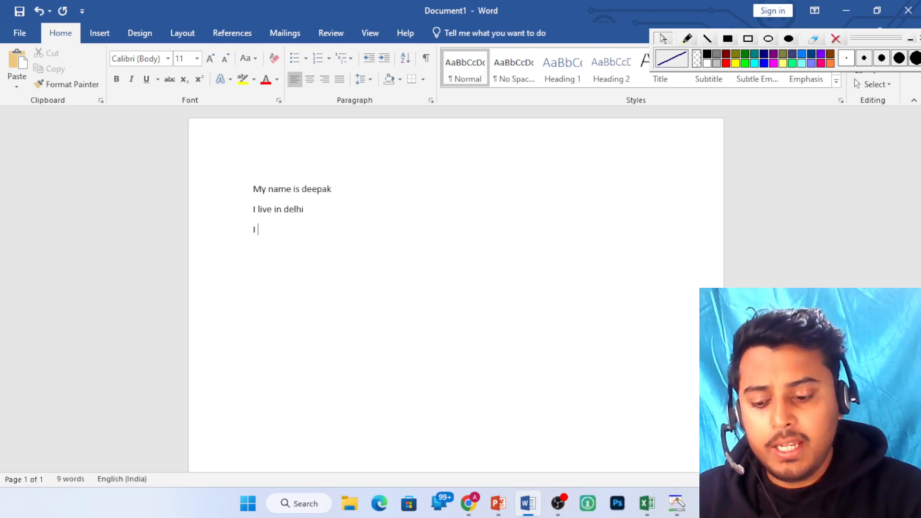
Write "I teach computer to the students" as the third line, correcting the misspelled last word
text(c)
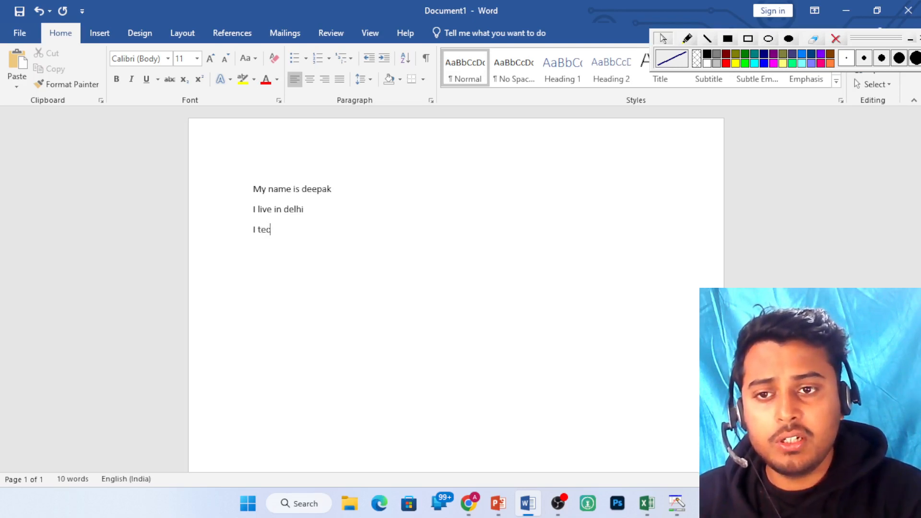
text(h )
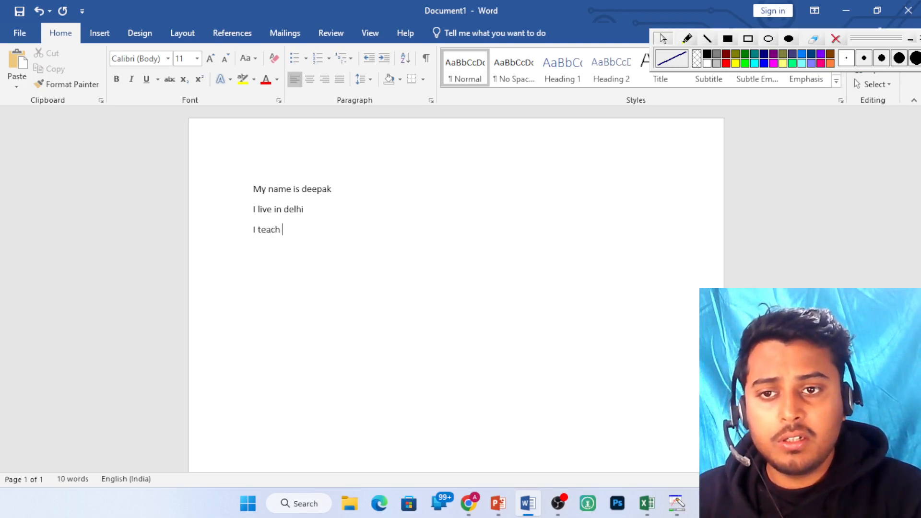
text(computer to)
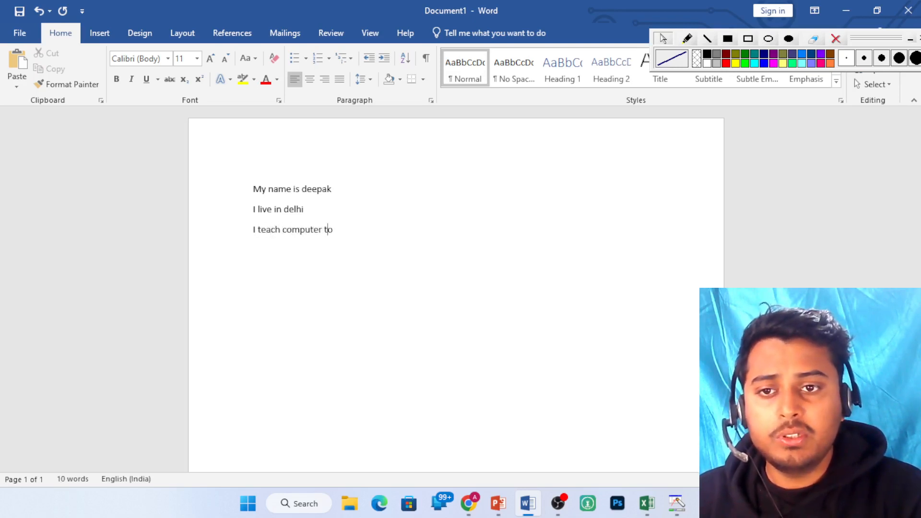
text( the)
text(dent)
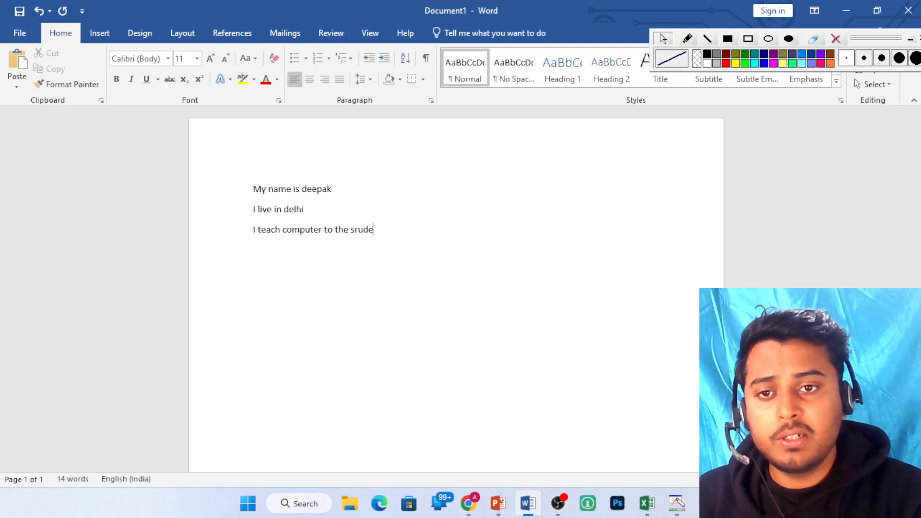
key(BackSpace)
key(BackSpace)
key(BackSpace)
key(BackSpace)
key(BackSpace)
key(BackSpace)
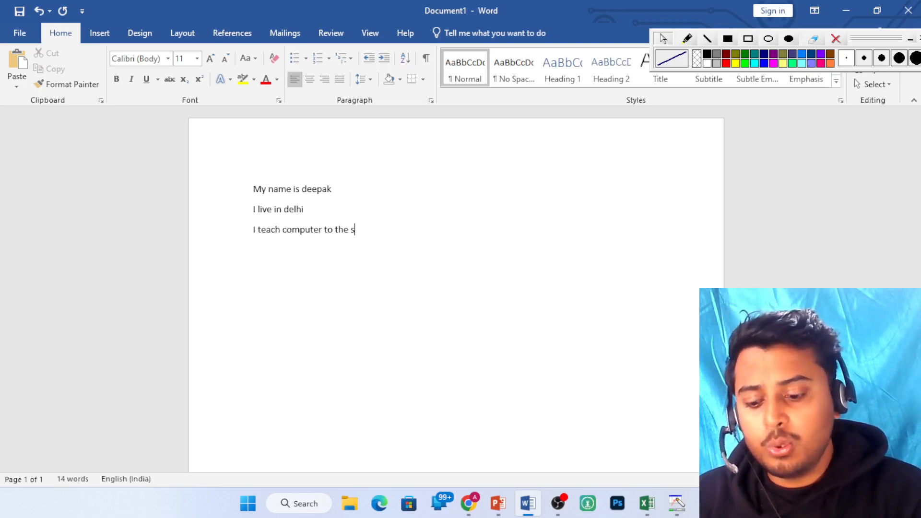
text(tudents)
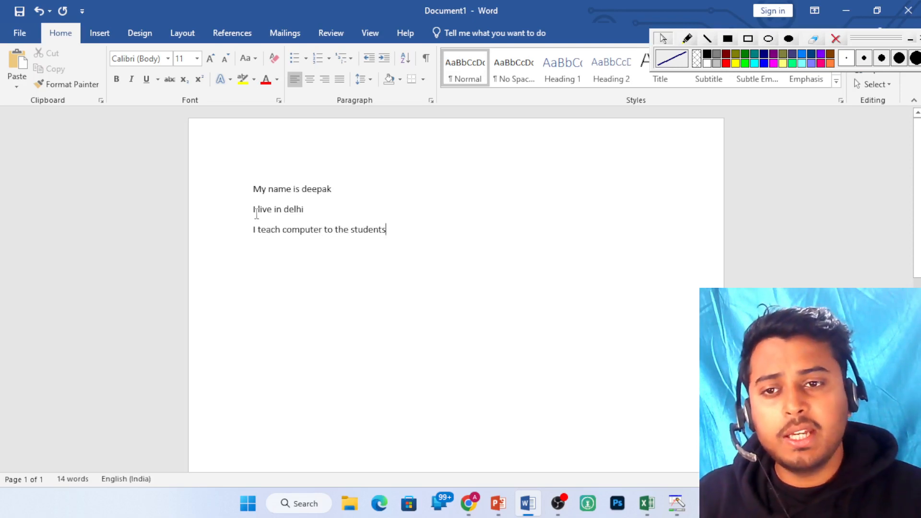
Add a fourth line containing the person's full name below "I teach computer to the students"
key(Return)
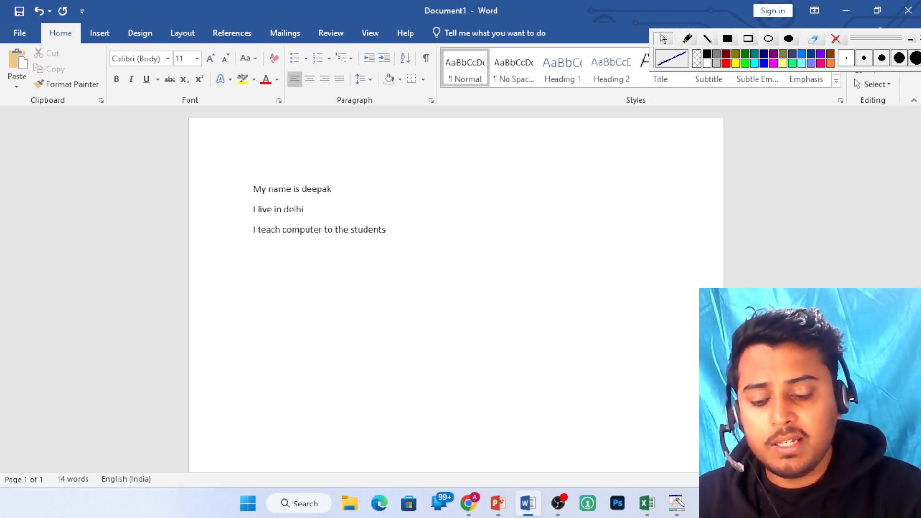
text(deepak)
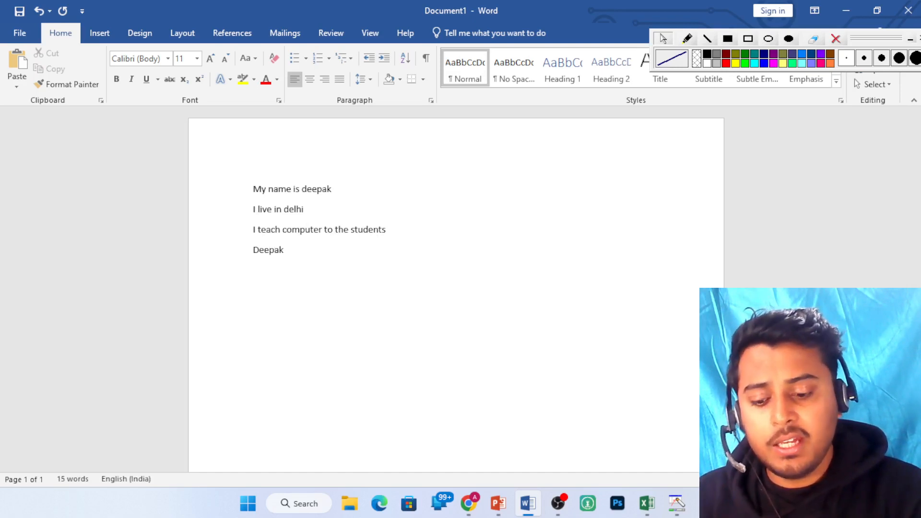
text( gupta)
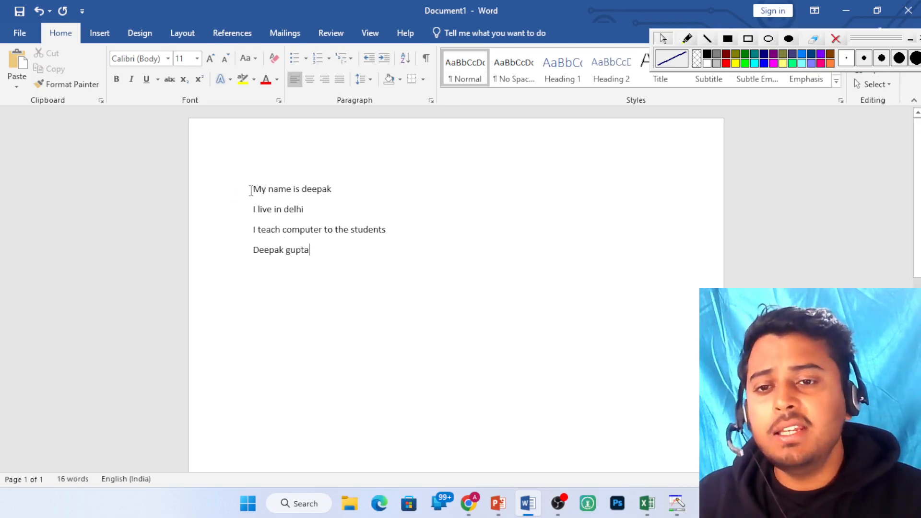
Select all four lines from the first to the last twice, clearing the selection each time
drag(250, 190, 324, 254)
click(318, 263)
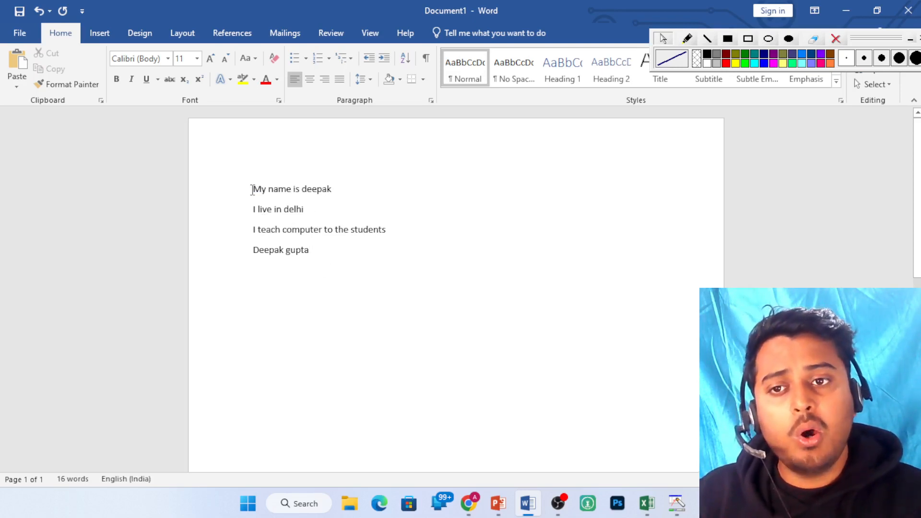
drag(253, 189, 334, 278)
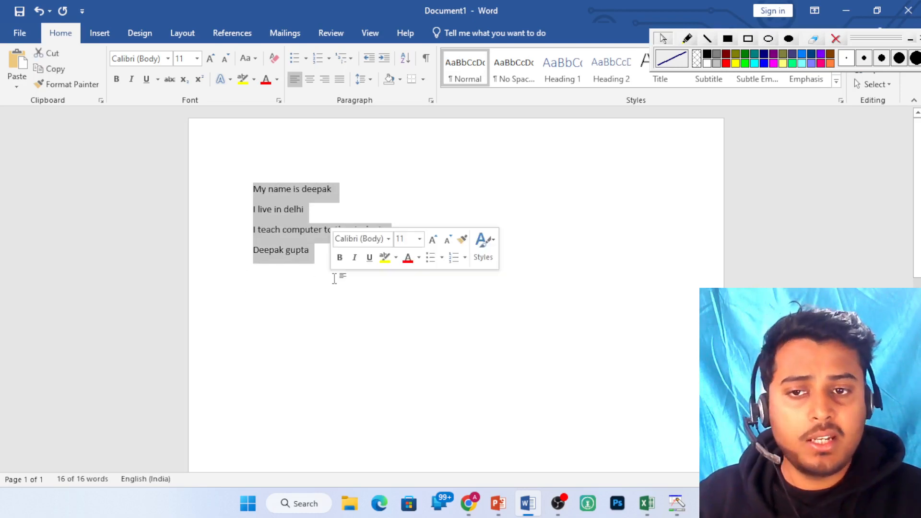
click(335, 278)
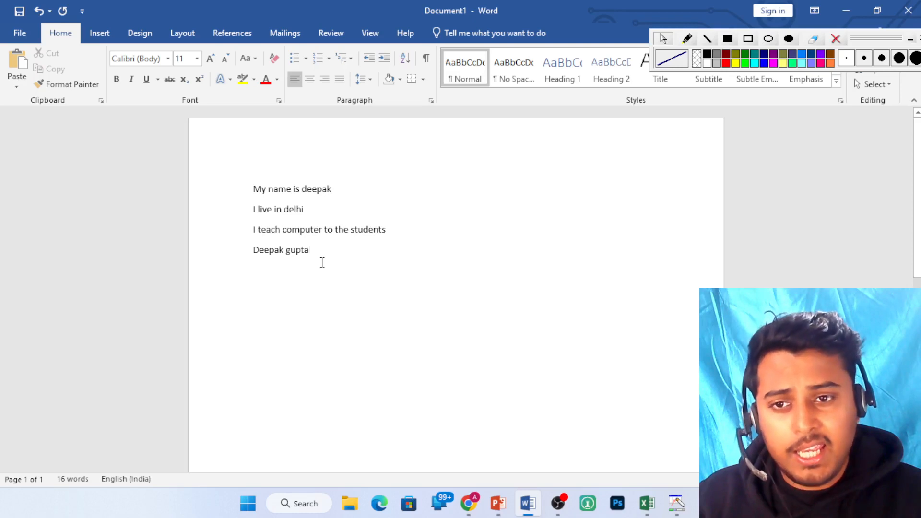
Delete the document's entire text, undo the deletion, and place the cursor after the full name in the last line
key(ctrl+a)
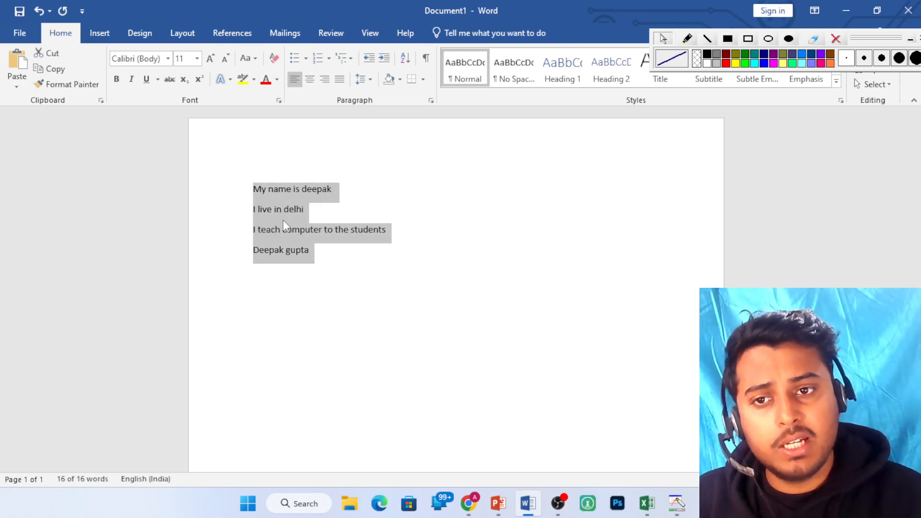
key(Delete)
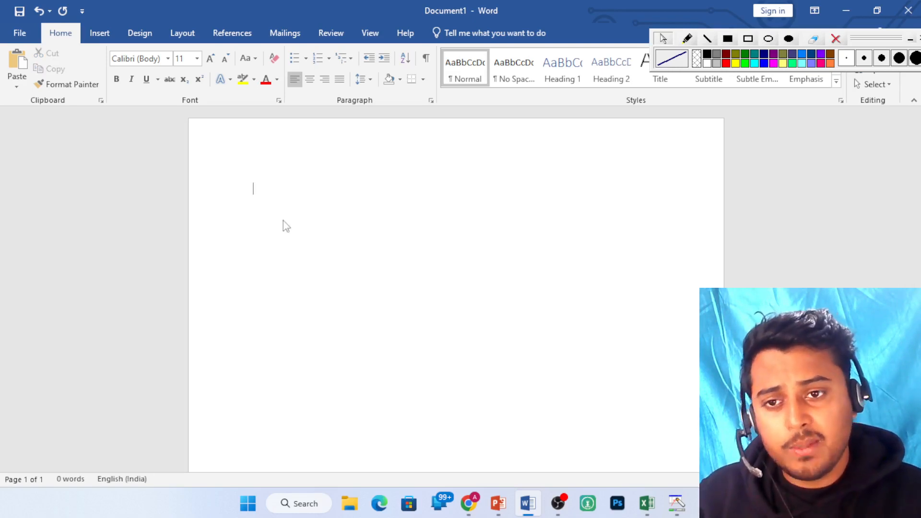
key(ctrl+z)
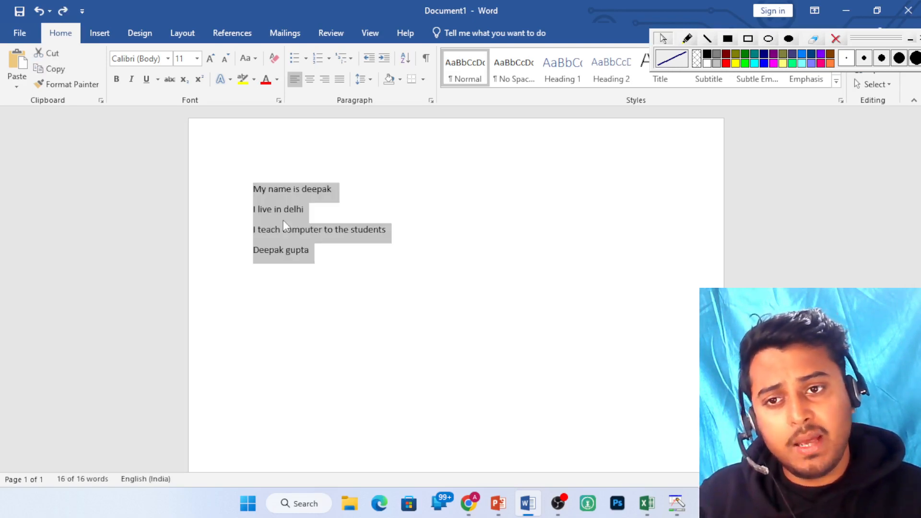
click(317, 253)
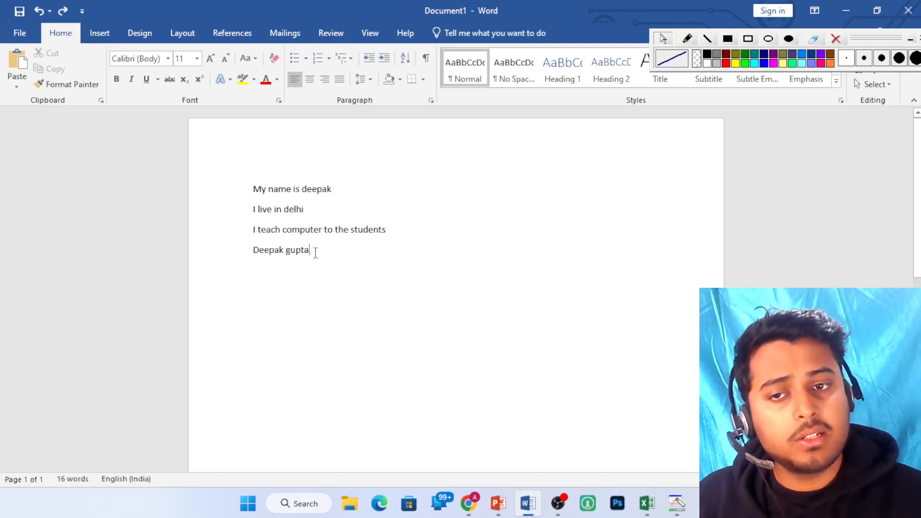
Erase backwards from the end of the document, removing the full-name line and shortening the third line to "I teach com"
key(BackSpace)
key(BackSpace)
key(BackSpace)
key(BackSpace)
key(BackSpace)
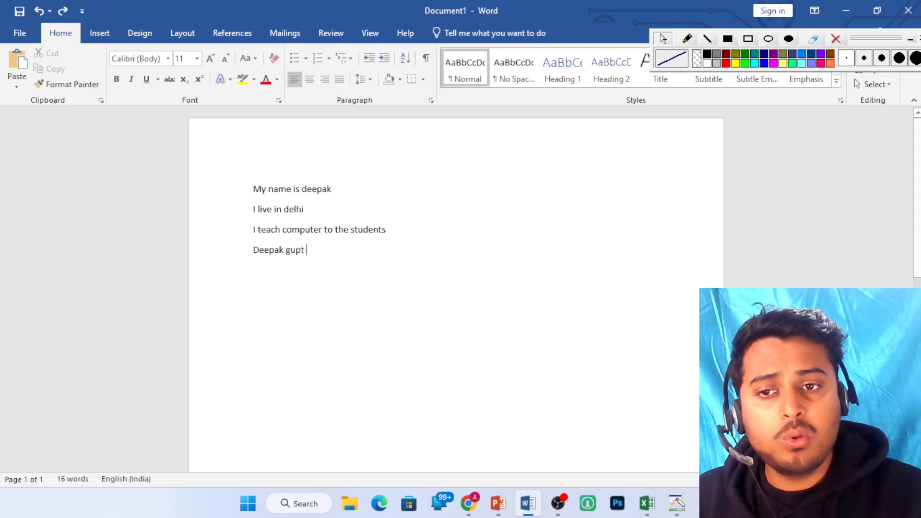
key(BackSpace)
key(BackSpace)
key(BackSpace)
key(BackSpace)
key(BackSpace)
key(BackSpace)
key(BackSpace)
key(BackSpace)
key(BackSpace)
key(BackSpace)
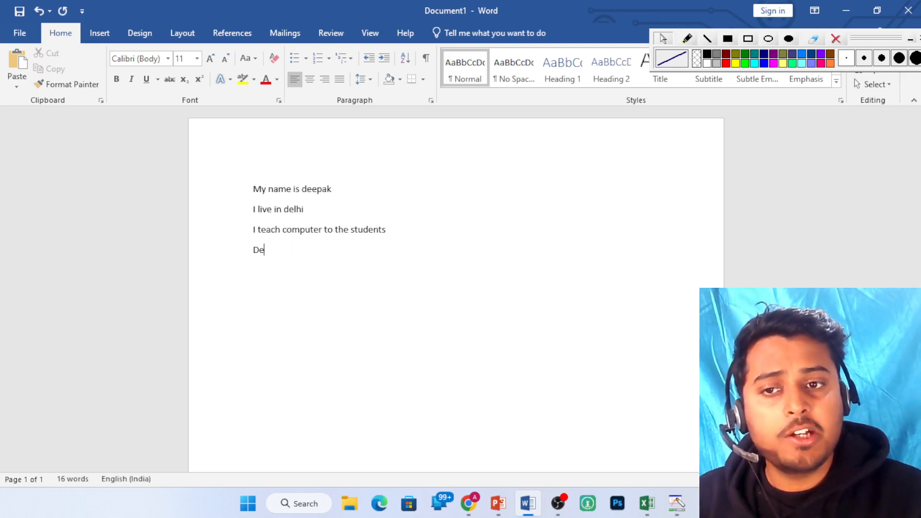
key(BackSpace)
key(BackSpace)
key(BackSpace)
key(BackSpace)
key(BackSpace)
key(BackSpace)
key(BackSpace)
key(BackSpace)
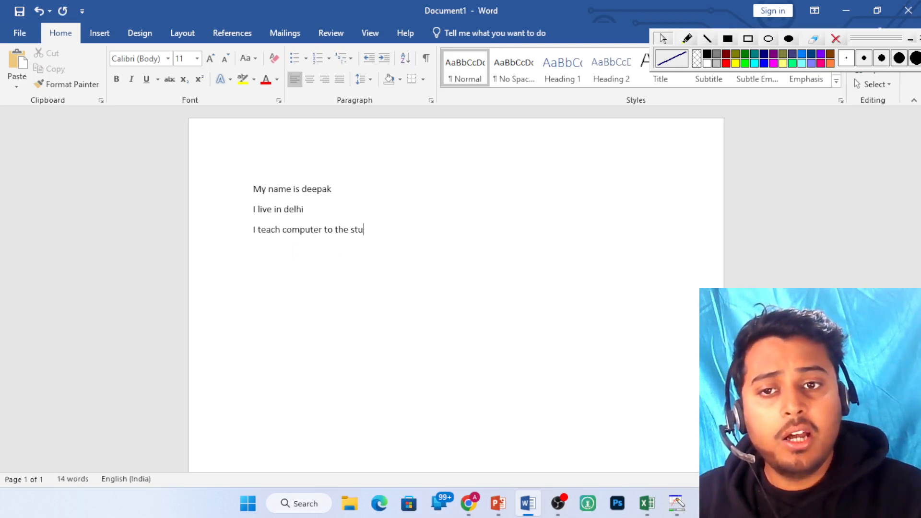
key(BackSpace)
key(BackSpace)
key(BackSpace)
key(BackSpace)
key(BackSpace)
key(BackSpace)
key(BackSpace)
key(BackSpace)
key(BackSpace)
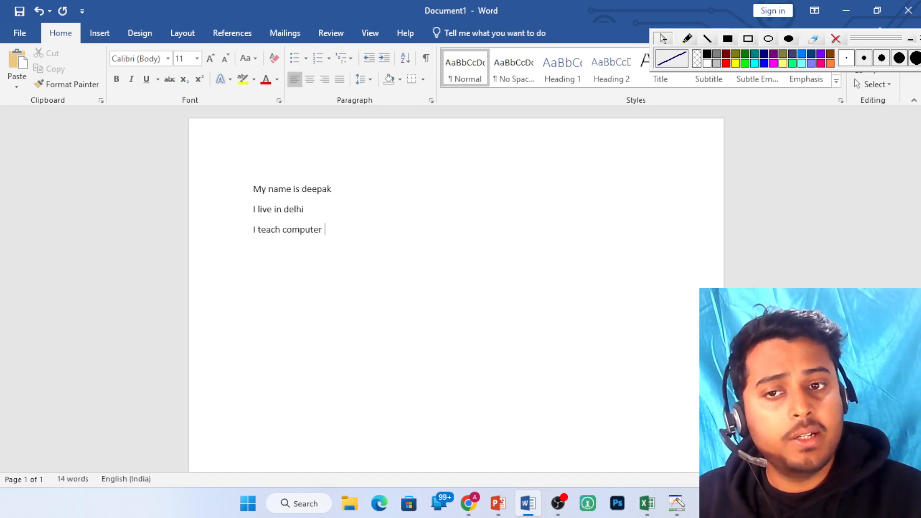
key(BackSpace)
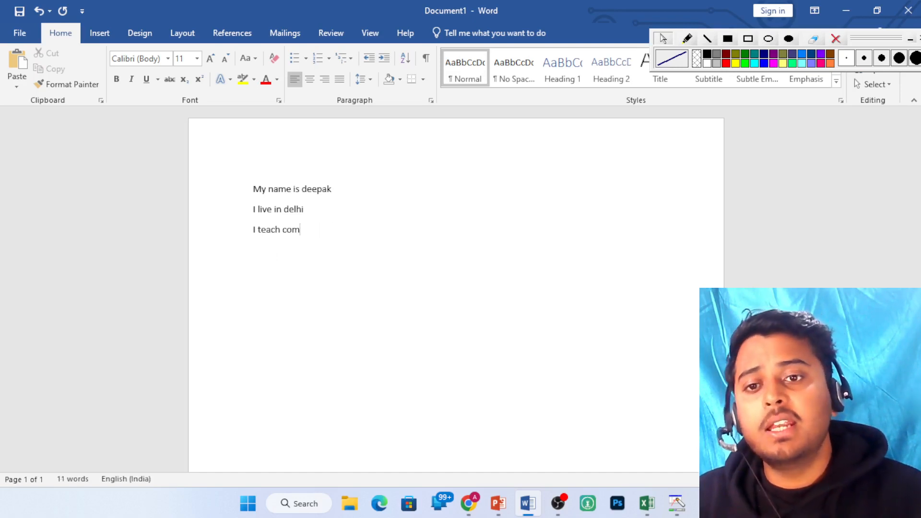
Place the cursor right after "My name" in the first line and delete the next seven characters forward
click(293, 189)
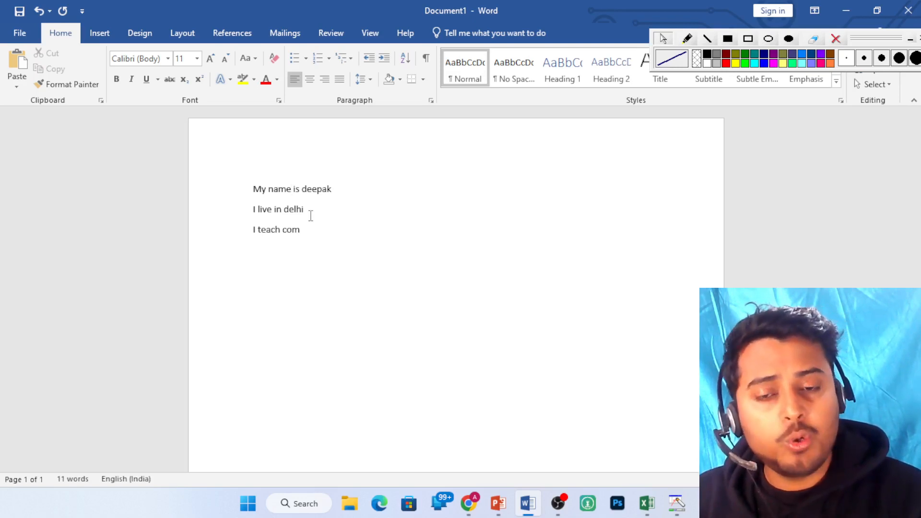
key(Delete)
key(Delete)
key(Delete)
key(Delete)
key(Delete)
key(Delete)
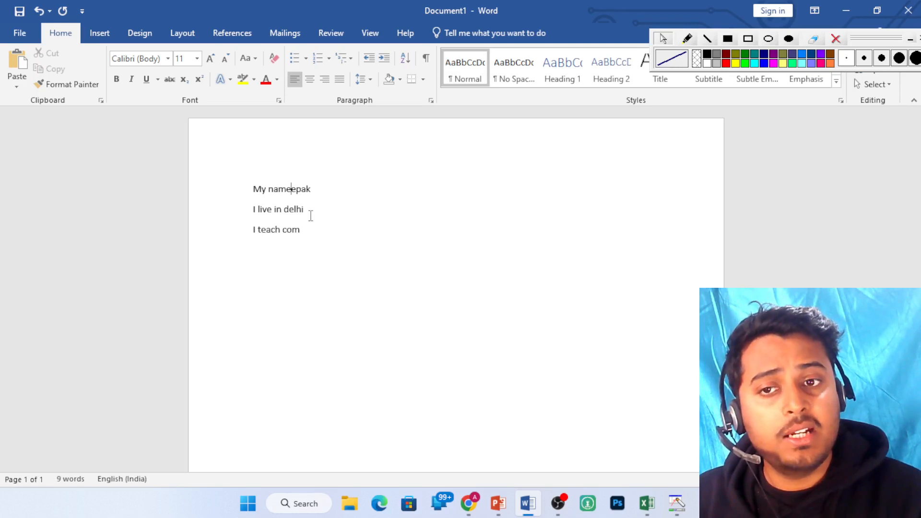
key(Delete)
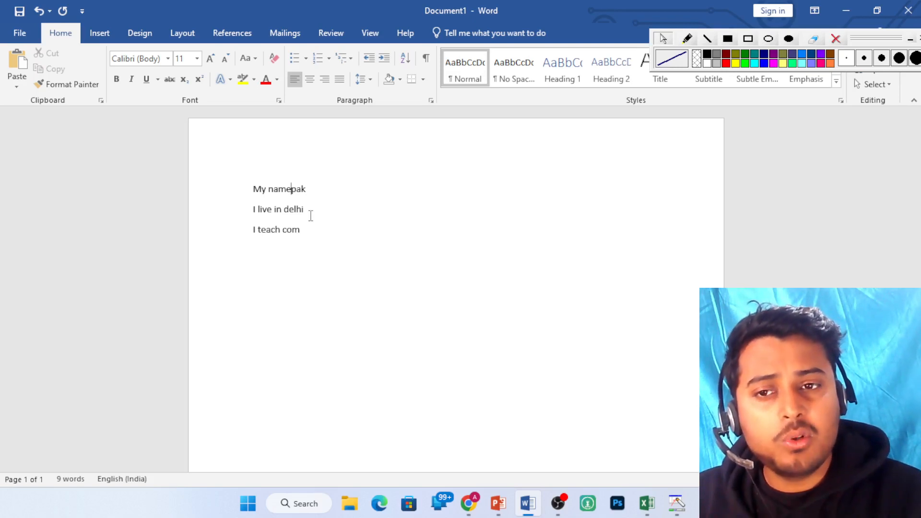
Remove the rest of the first line, erasing "My name" before the cursor and the remaining letters after it
key(BackSpace)
key(BackSpace)
key(BackSpace)
key(BackSpace)
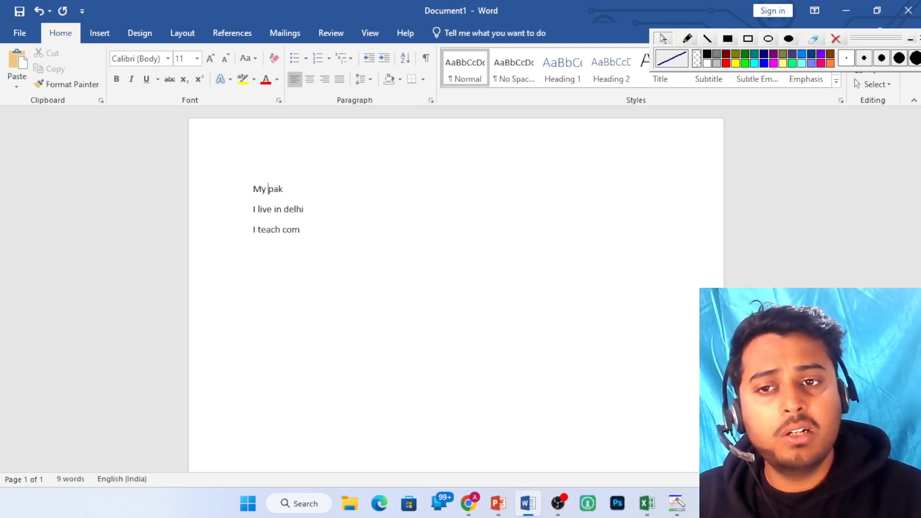
key(BackSpace)
key(BackSpace)
key(BackSpace)
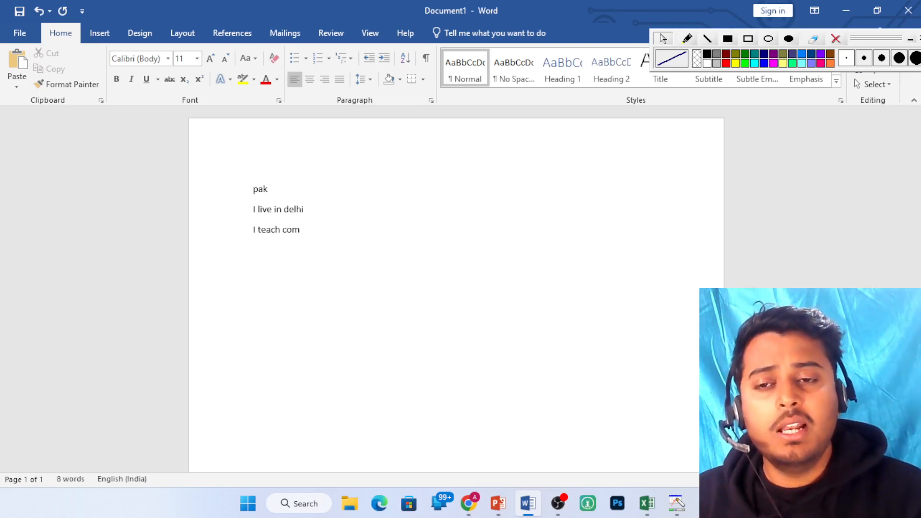
key(Delete)
key(Delete)
key(Delete)
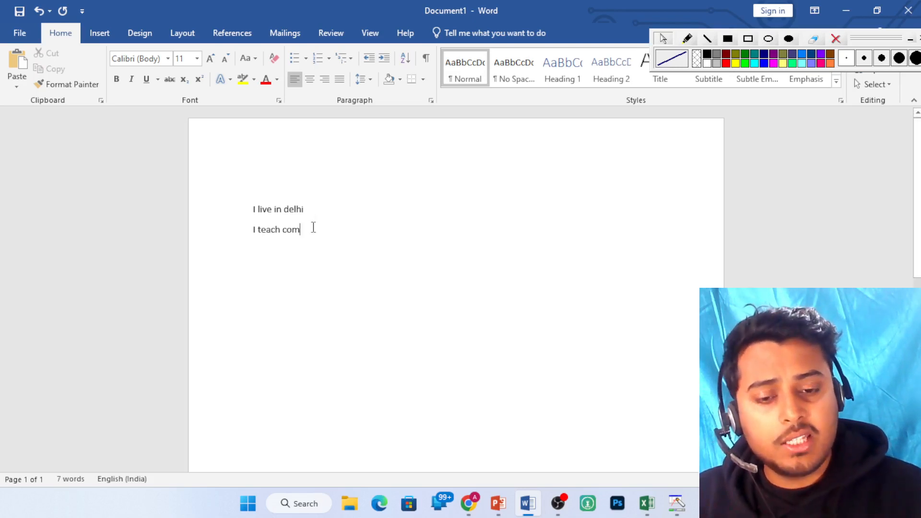
Erase the lines "I teach com" and "I live in delhi" backwards from the end until the page is empty
key(BackSpace)
key(BackSpace)
key(BackSpace)
key(BackSpace)
key(BackSpace)
key(BackSpace)
key(BackSpace)
key(BackSpace)
key(BackSpace)
key(BackSpace)
key(BackSpace)
key(BackSpace)
key(BackSpace)
key(BackSpace)
key(BackSpace)
key(BackSpace)
key(BackSpace)
key(BackSpace)
key(BackSpace)
key(BackSpace)
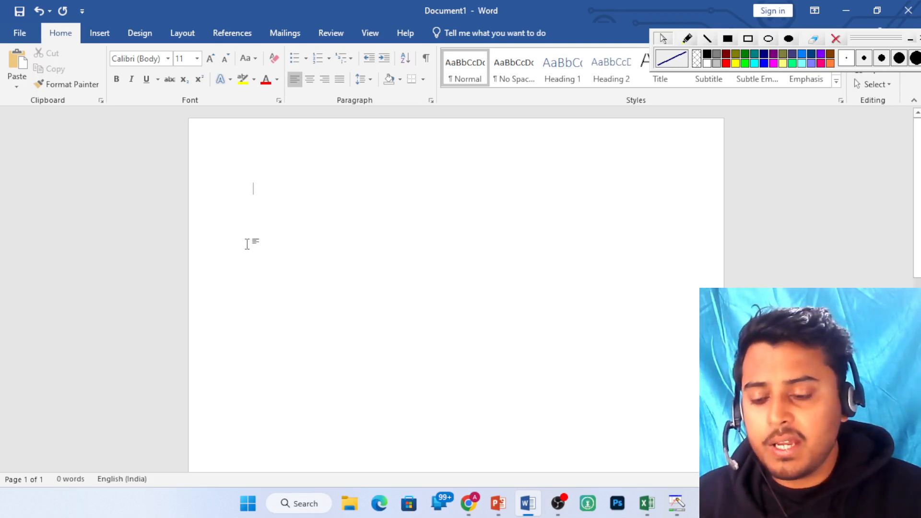
Undo the deletions and earlier typing back to the two opening lines followed by several empty lines
key(ctrl+z)
key(ctrl+z)
key(ctrl+z)
key(ctrl+z)
key(ctrl+z)
key(ctrl+z)
key(ctrl+z)
key(ctrl+z)
key(ctrl+z)
key(ctrl+z)
key(ctrl+z)
key(ctrl+z)
key(ctrl+z)
key(ctrl+z)
key(ctrl+z)
key(ctrl+z)
key(ctrl+z)
key(ctrl+z)
key(ctrl+z)
key(ctrl+z)
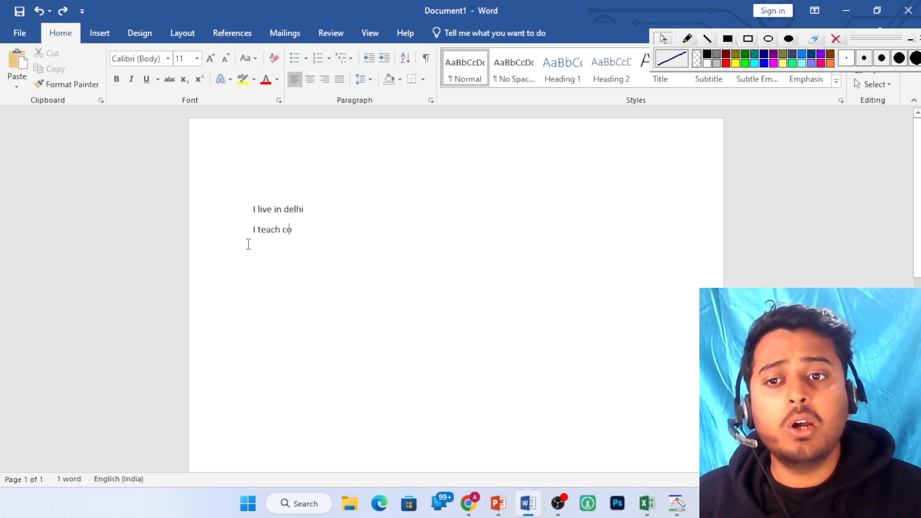
key(ctrl+z)
key(ctrl+z)
key(ctrl+z)
key(ctrl+z)
key(ctrl+z)
key(ctrl+z)
key(ctrl+z)
key(ctrl+z)
key(ctrl+z)
key(ctrl+z)
key(ctrl+z)
key(ctrl+z)
key(ctrl+z)
key(ctrl+z)
key(ctrl+z)
key(ctrl+z)
key(ctrl+z)
key(ctrl+z)
key(ctrl+z)
key(ctrl+z)
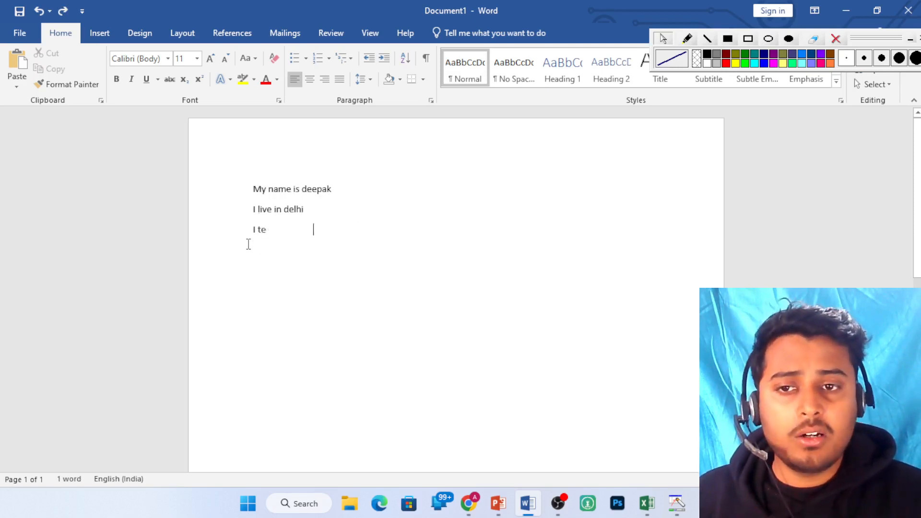
key(ctrl+z)
key(ctrl+z)
key(ctrl+z)
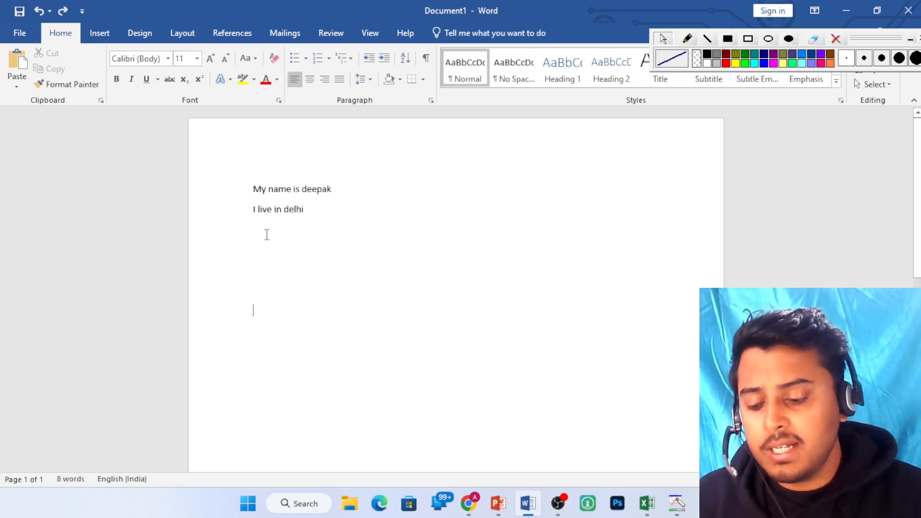
Clear the whole document and generate sample text with =rand(1)
key(ctrl+a)
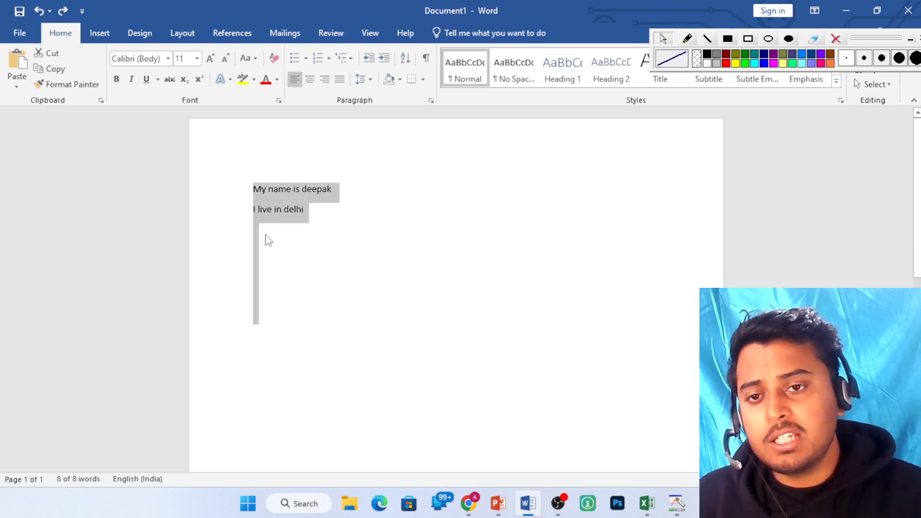
key(Delete)
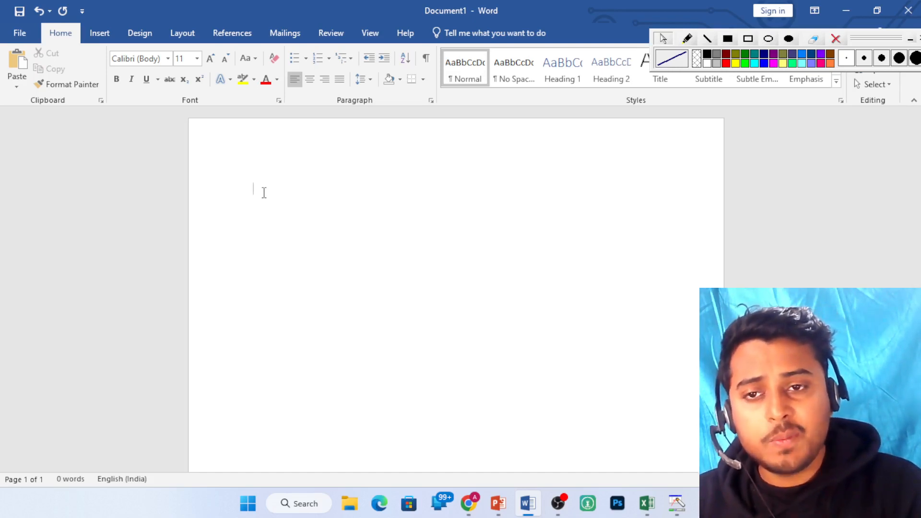
text(=)
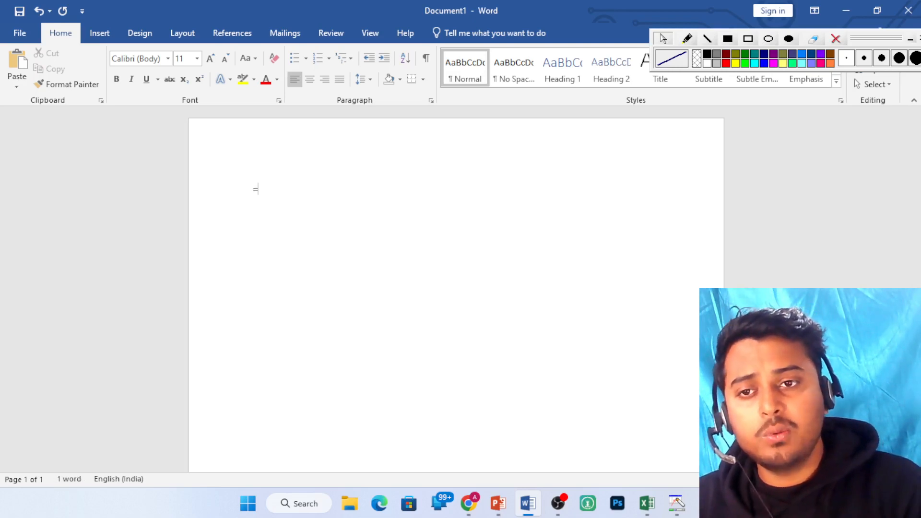
text(rand)
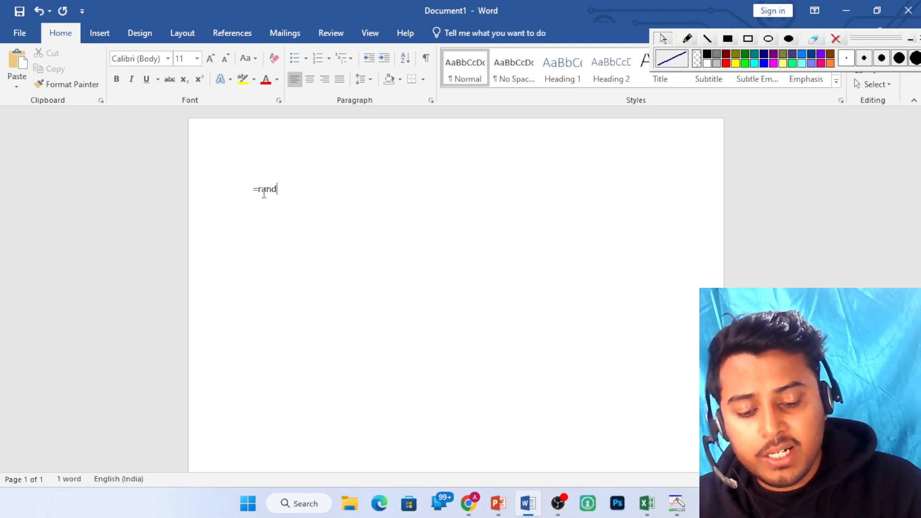
text(()
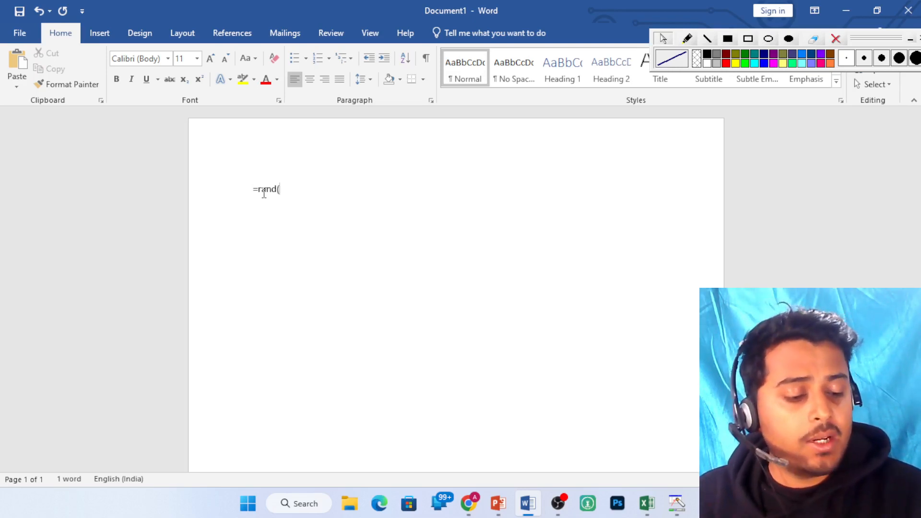
text(1)
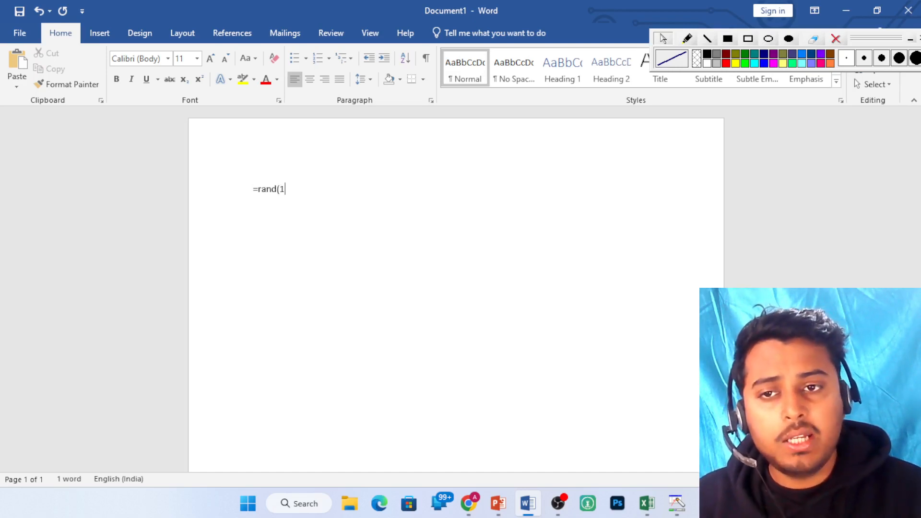
text())
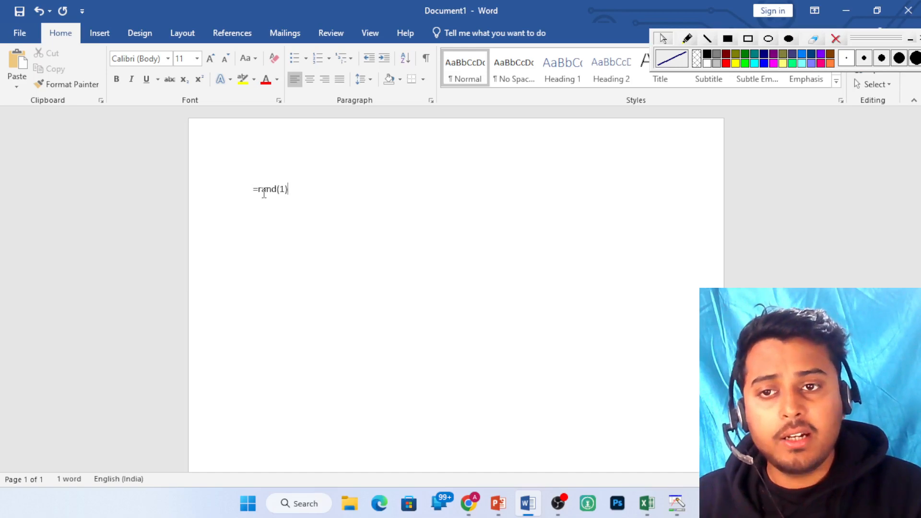
key(Return)
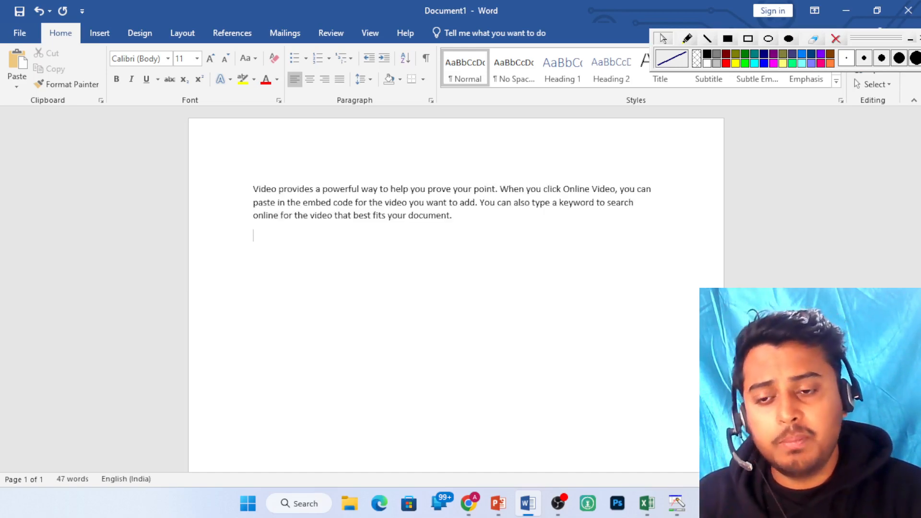
Undo the generated paragraph and generate sample text with =rand(2) instead
key(ctrl+z)
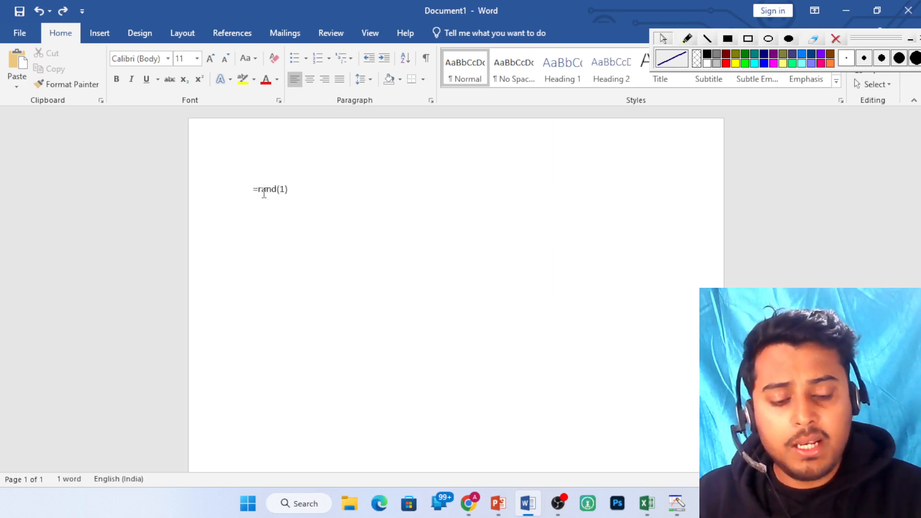
key(BackSpace)
key(BackSpace)
key(BackSpace)
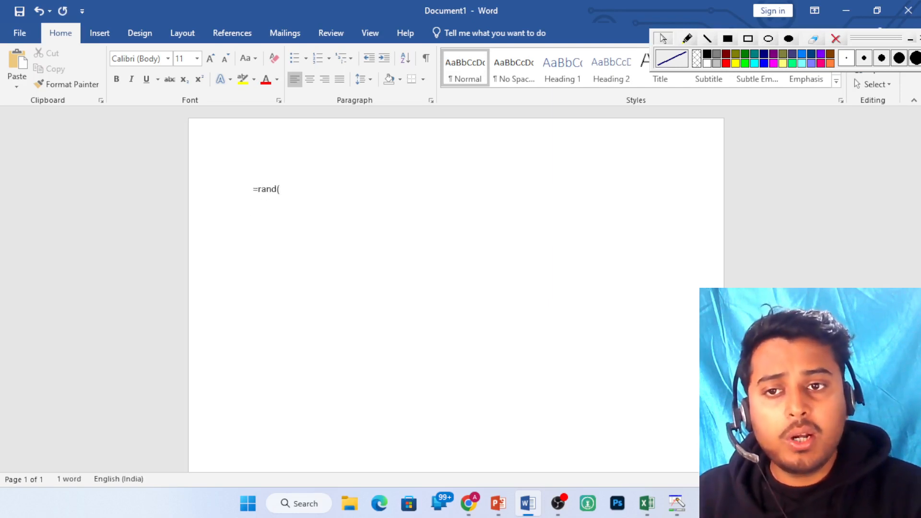
text(2)
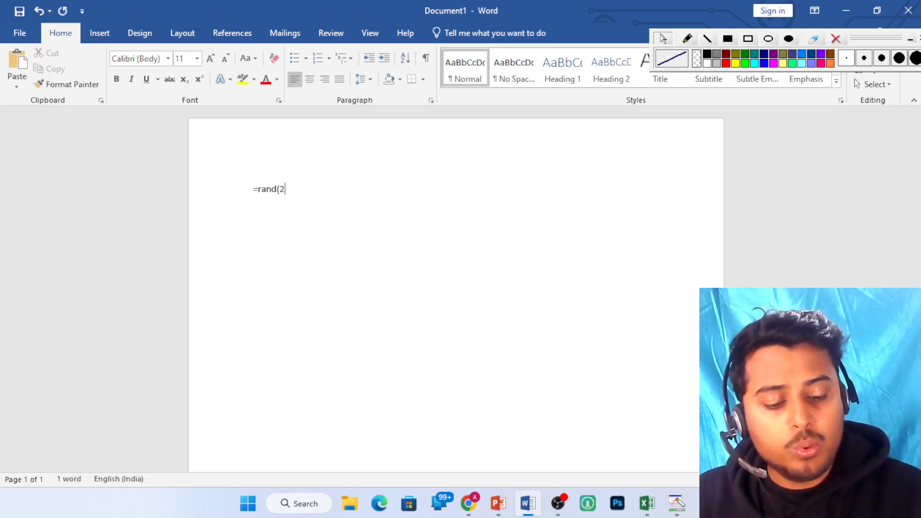
text())
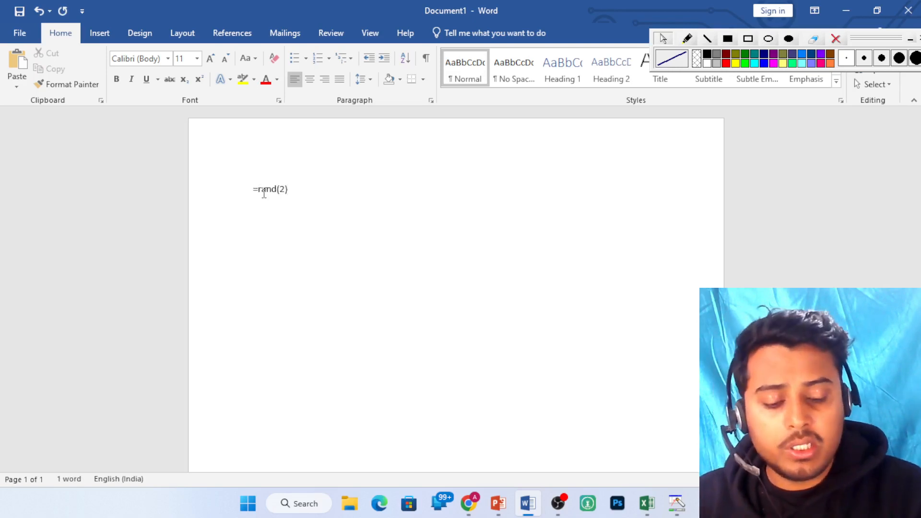
key(Return)
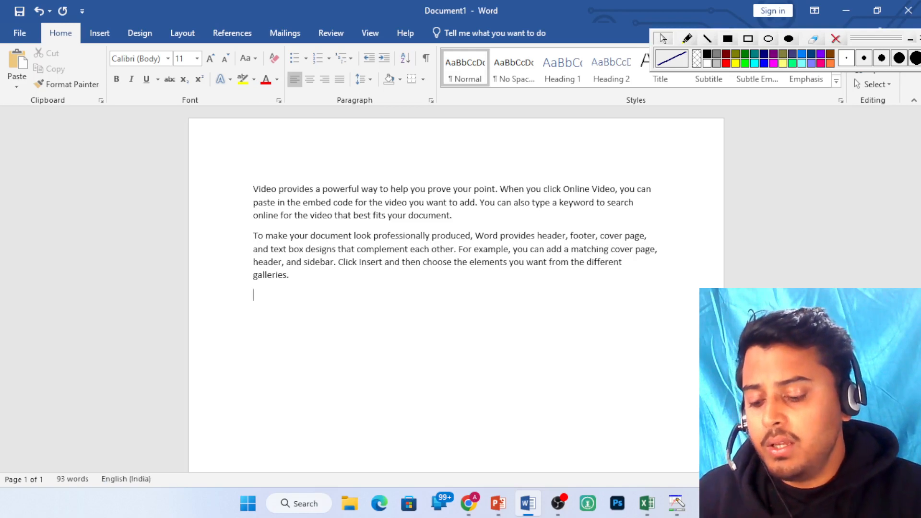
Undo the two generated paragraphs and change the formula to =rand(3) to generate sample text again
key(ctrl+z)
key(BackSpace)
key(BackSpace)
key(BackSpace)
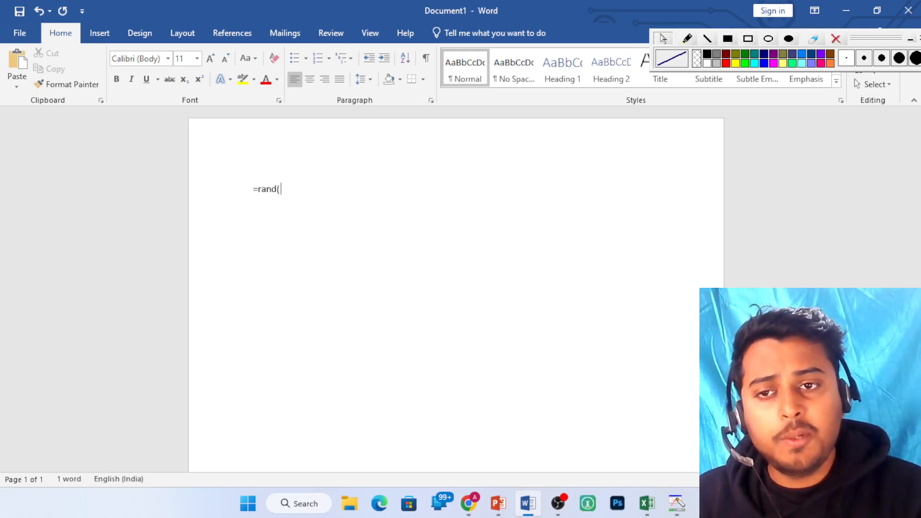
text(3))
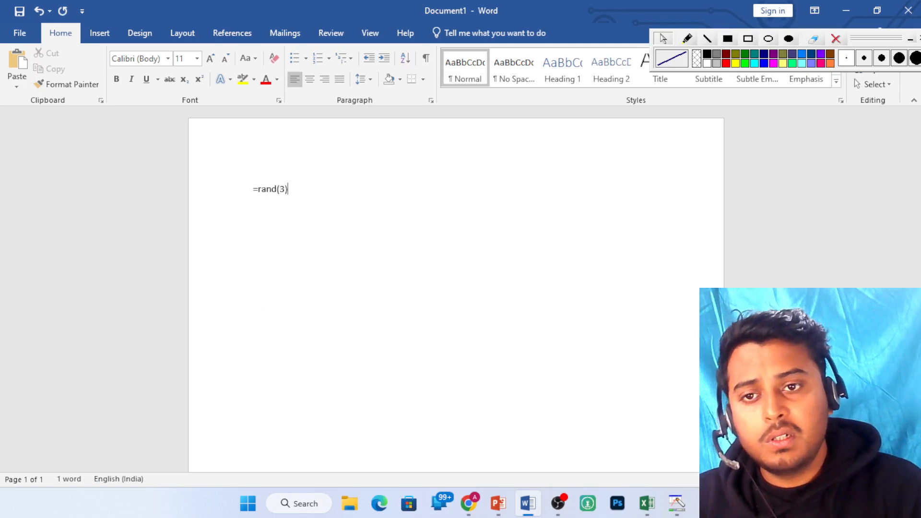
key(Return)
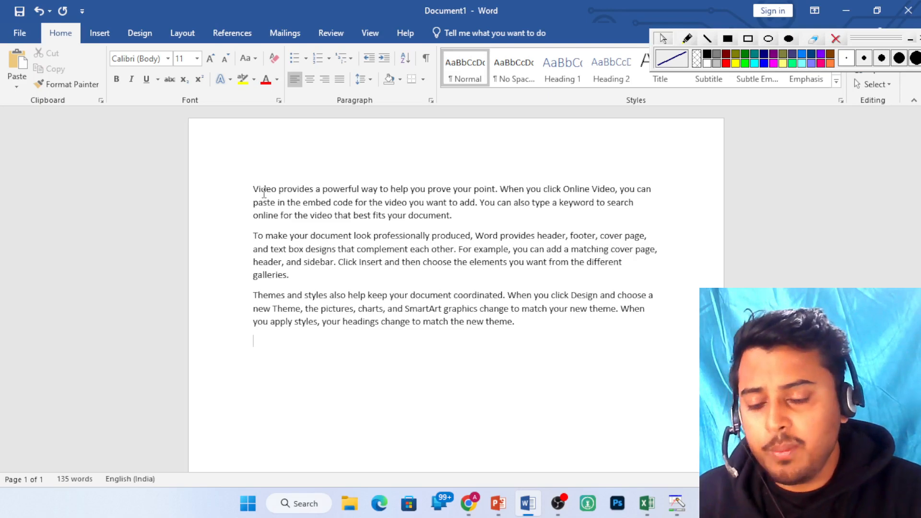
Undo the three generated paragraphs, generate sample text with =rand(5), and look through it
key(ctrl+z)
key(BackSpace)
key(BackSpace)
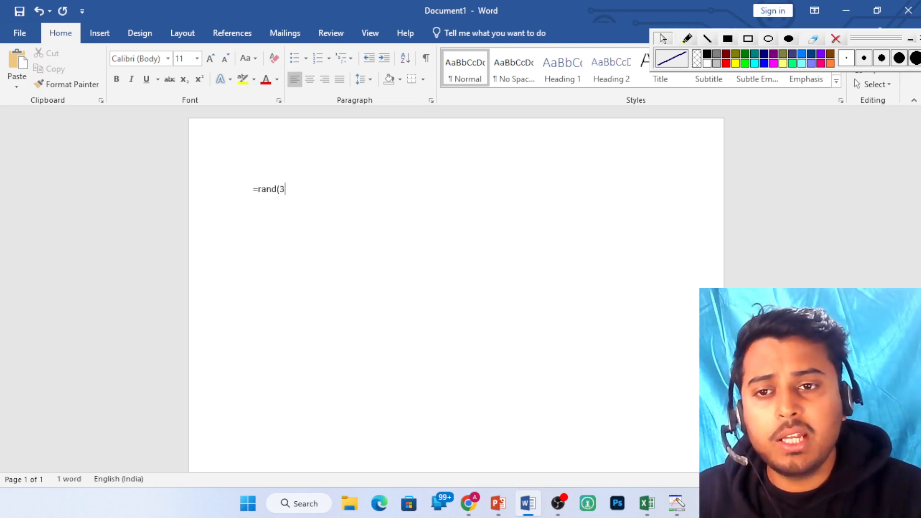
text(10)
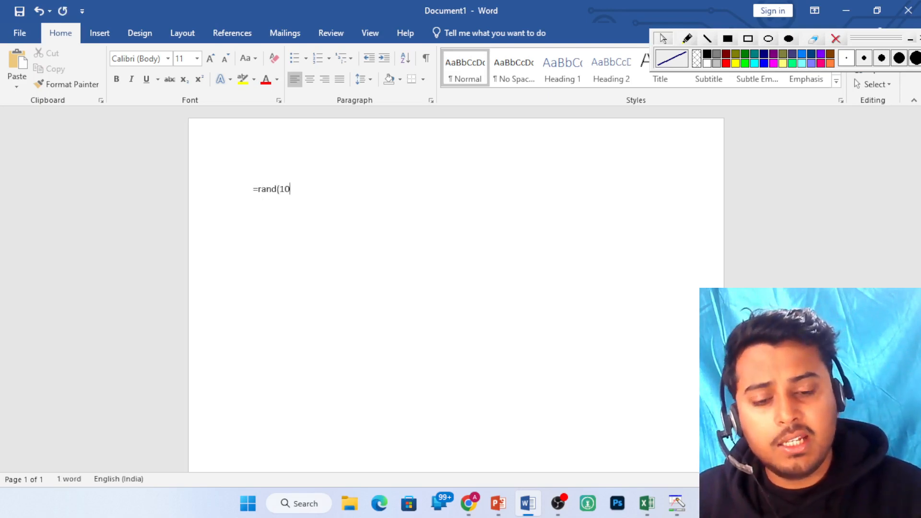
key(BackSpace)
key(BackSpace)
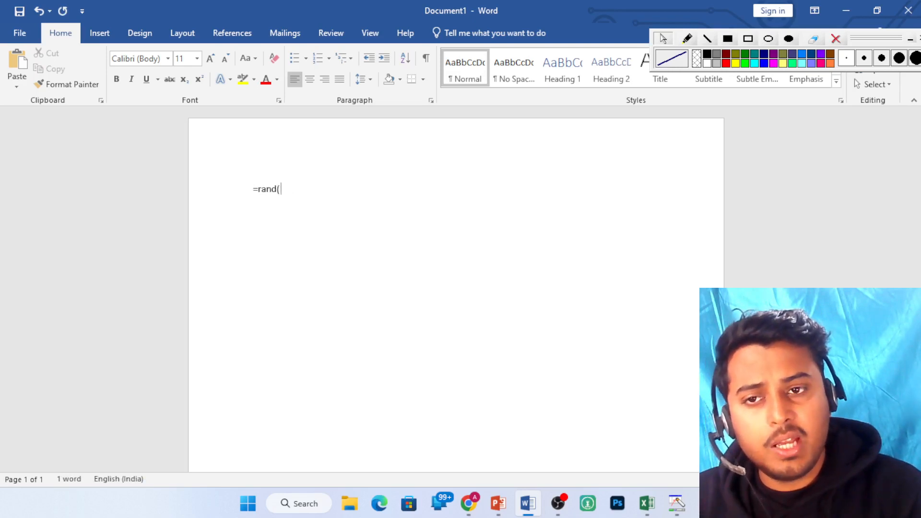
text(5))
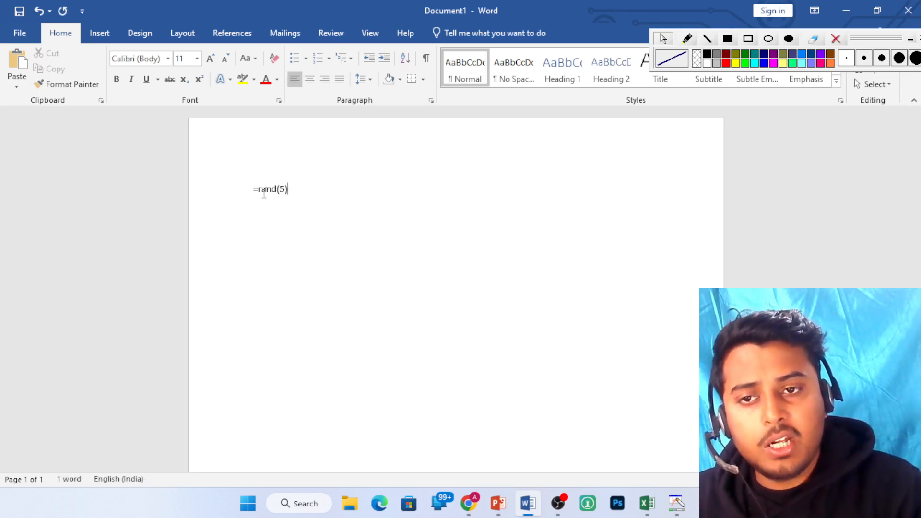
key(Return)
scroll(298, 277, down, 3)
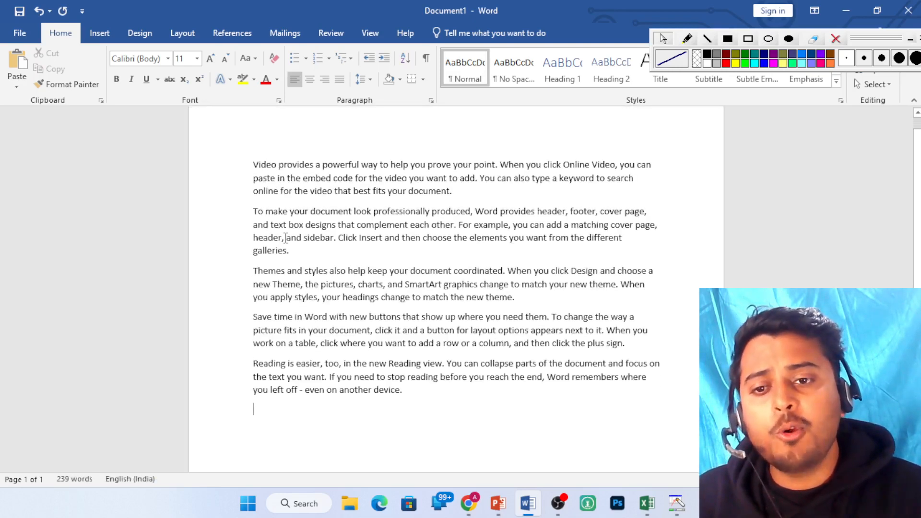
scroll(299, 277, down, 3)
scroll(299, 277, up, 6)
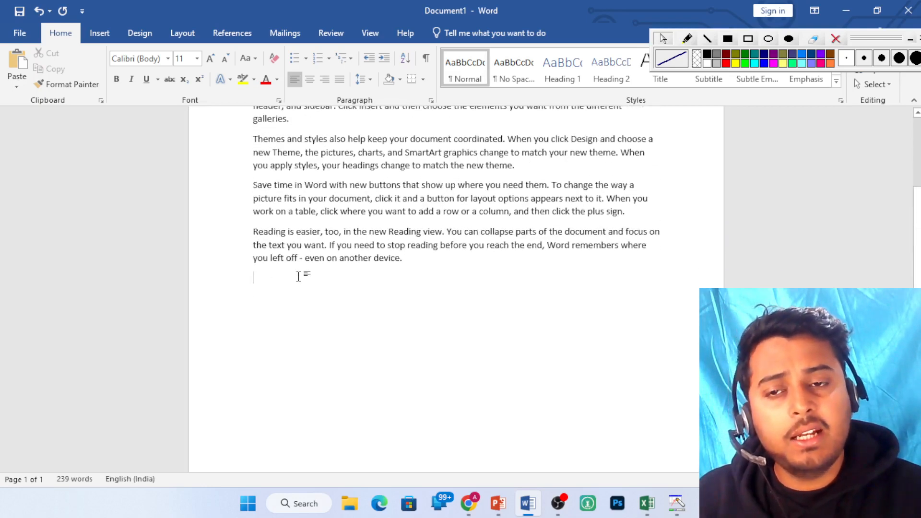
scroll(300, 277, down, 2)
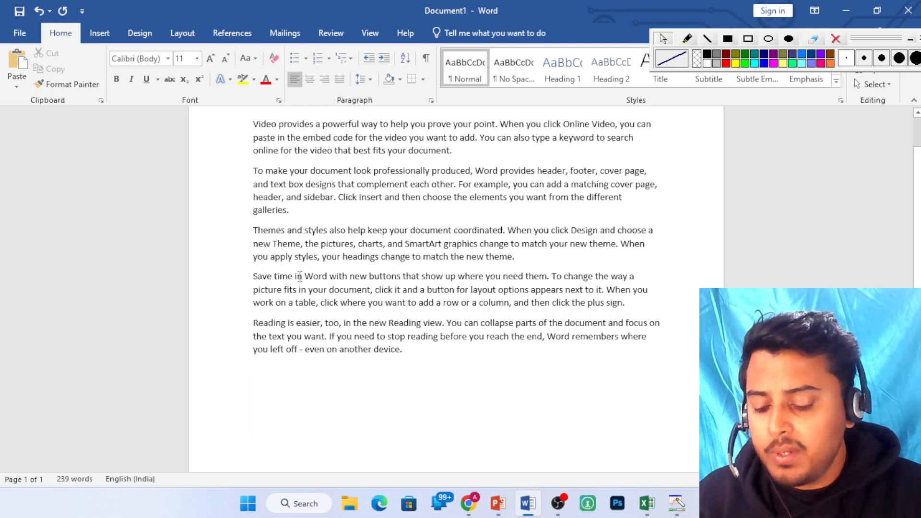
Undo the five generated paragraphs and generate sample text with =rand(10)
key(ctrl+z)
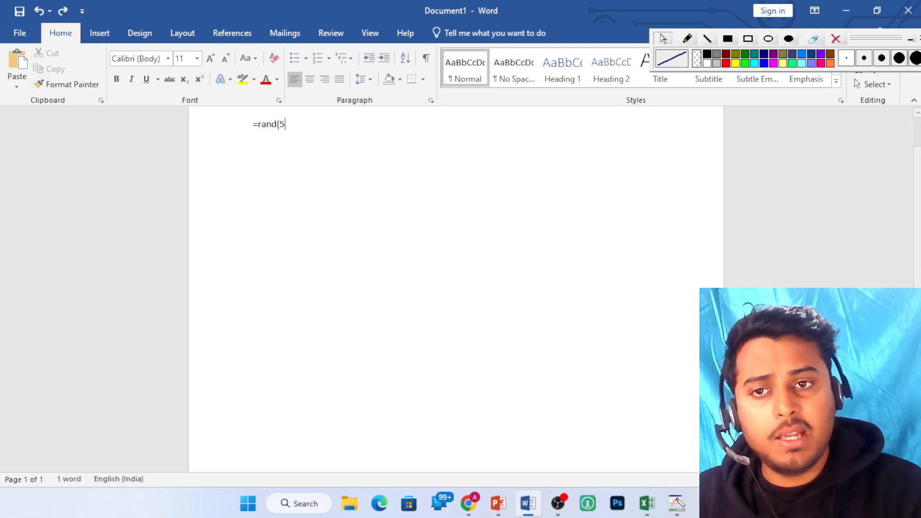
key(BackSpace)
key(BackSpace)
text(10))
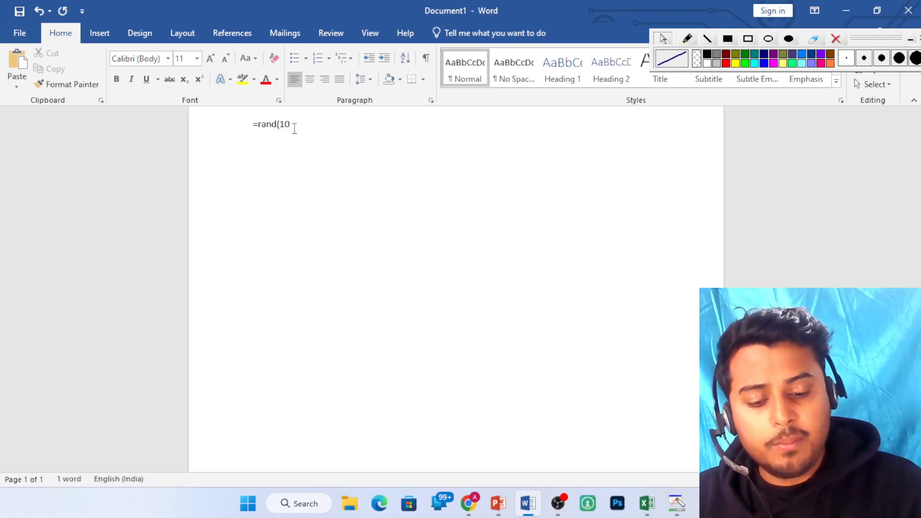
key(Return)
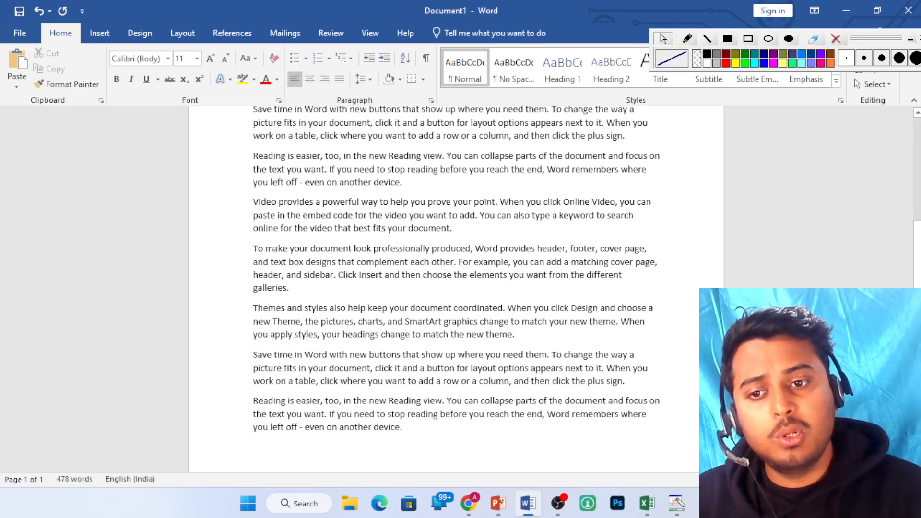
Look through the generated sample paragraphs and enlarge the page view to read the opening ones
scroll(305, 212, up, 6)
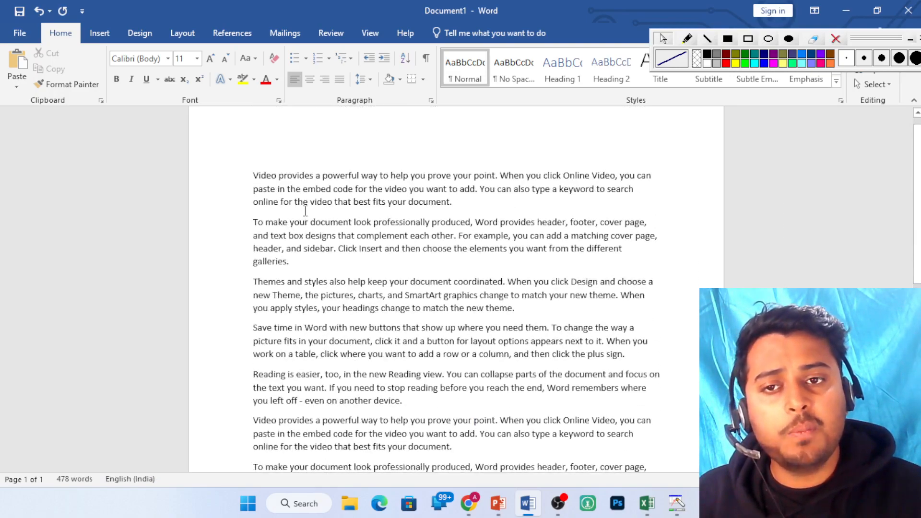
scroll(305, 211, down, 3)
scroll(302, 206, up, 3)
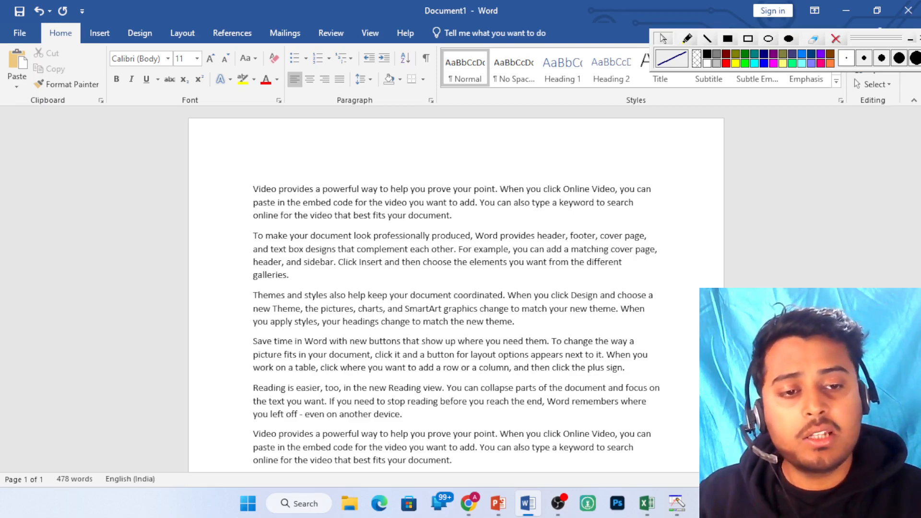
scroll(456, 288, up, 5)
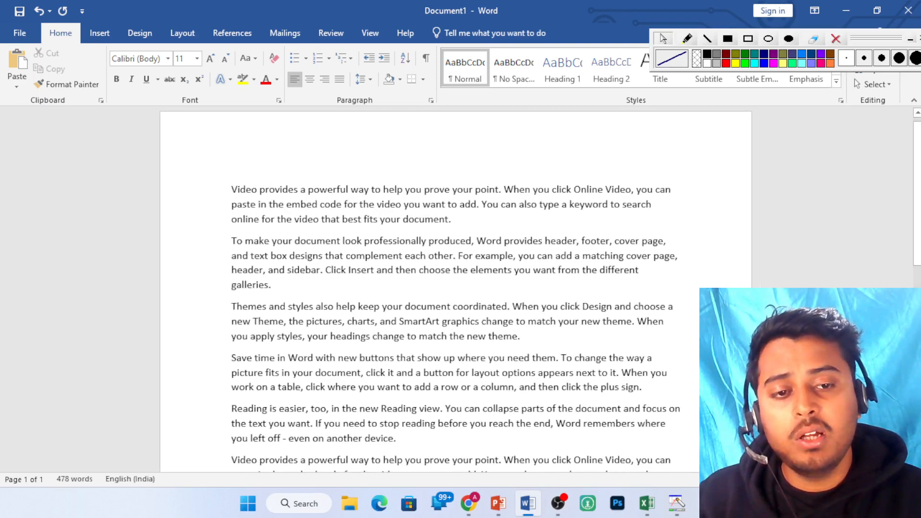
scroll(456, 288, up, 4)
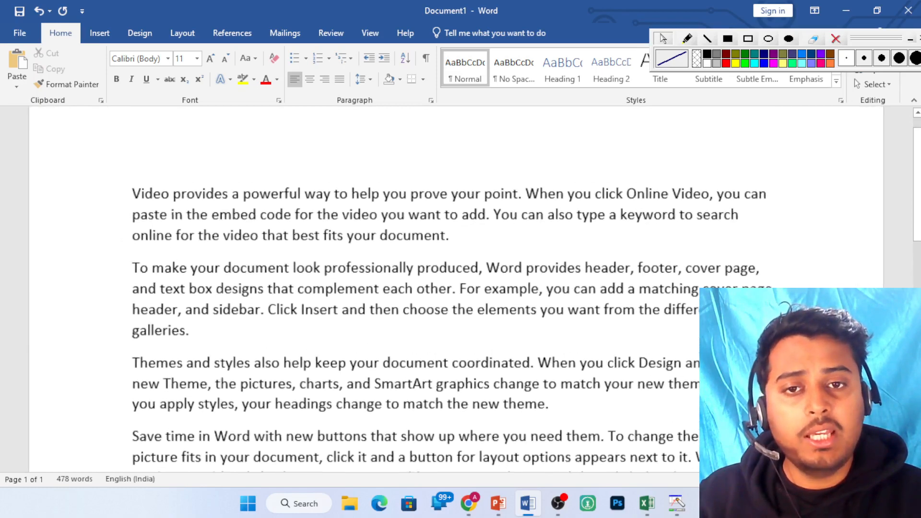
scroll(456, 288, up, 1)
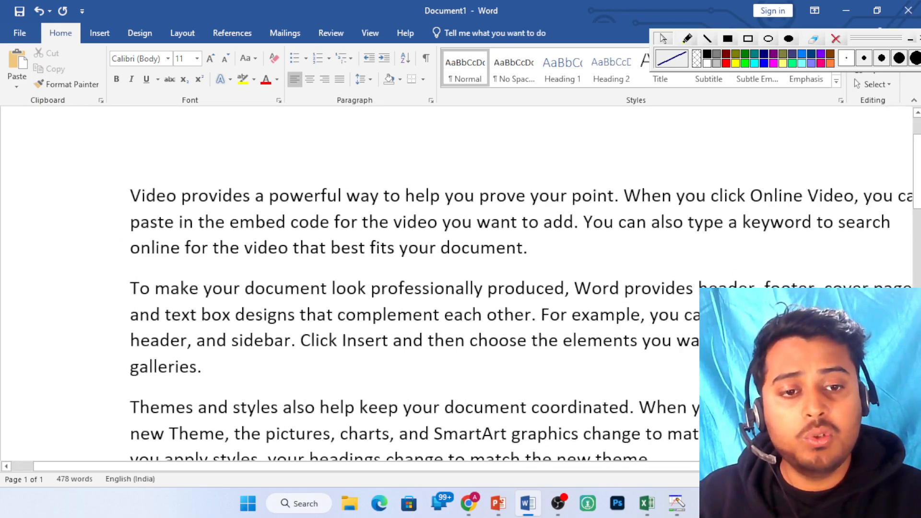
scroll(456, 288, down, 4)
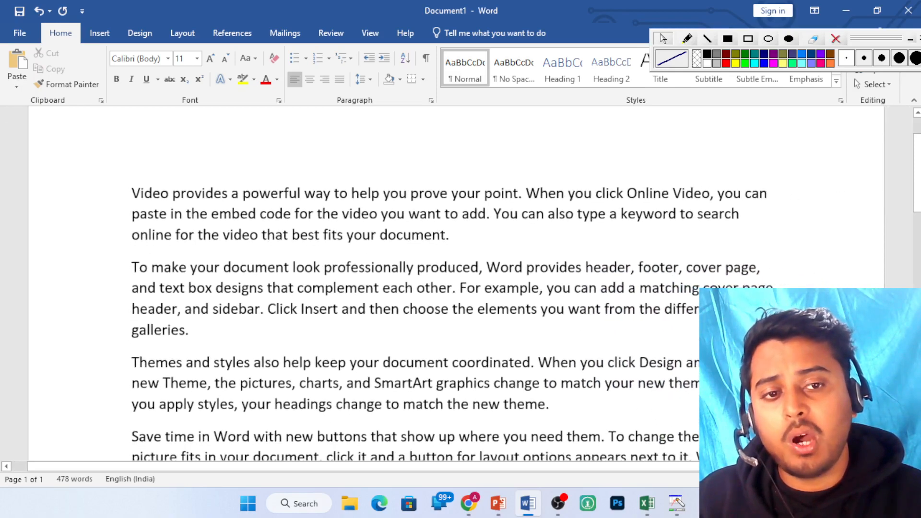
scroll(456, 288, down, 1)
scroll(456, 287, up, 1)
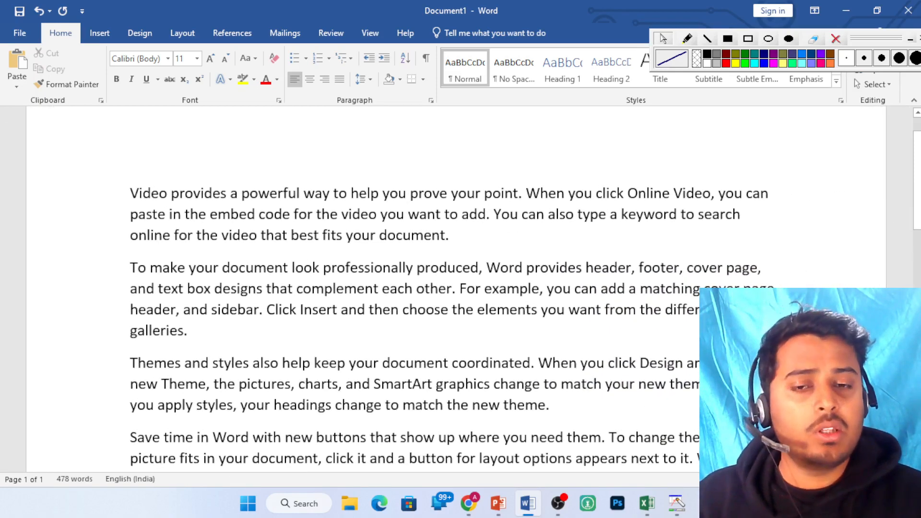
scroll(442, 319, down, 3)
scroll(442, 319, up, 4)
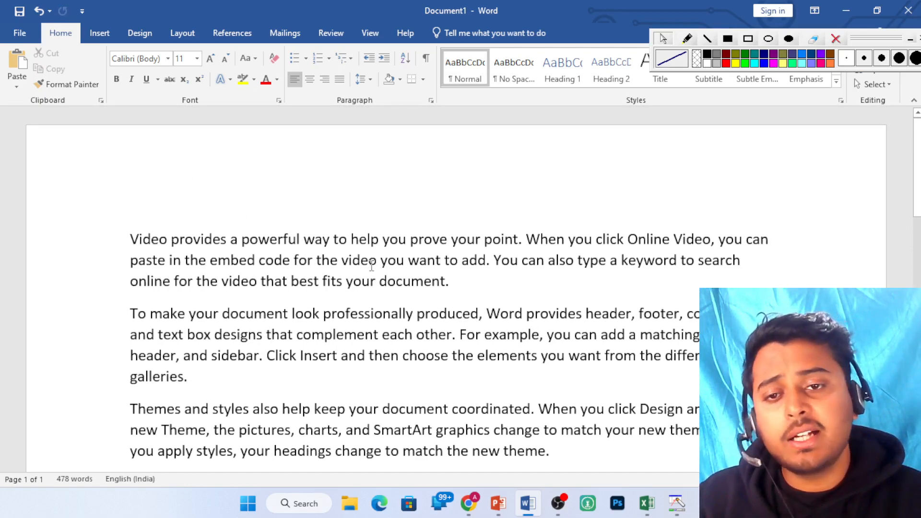
scroll(264, 245, down, 1)
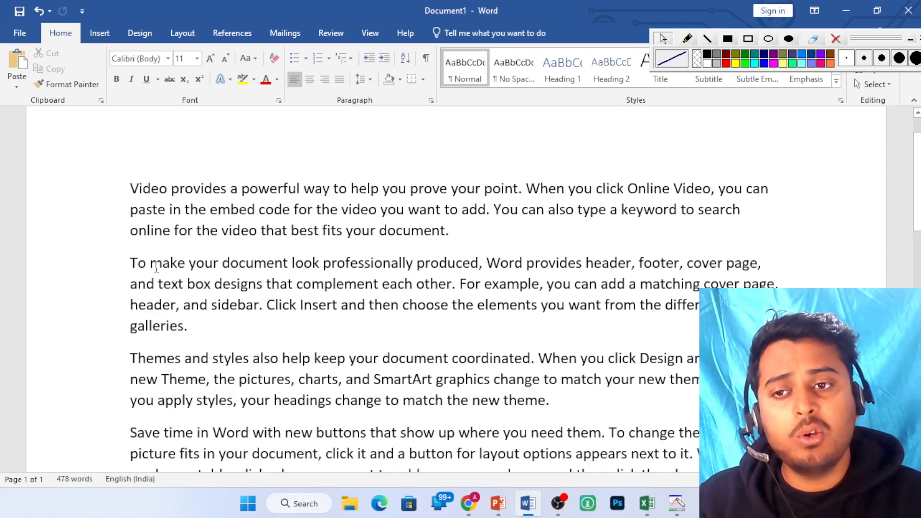
Select the second paragraph, the whole first paragraph, the word "video" in its second line, and the second paragraph again, finally clearing the selection
triple_click(393, 286)
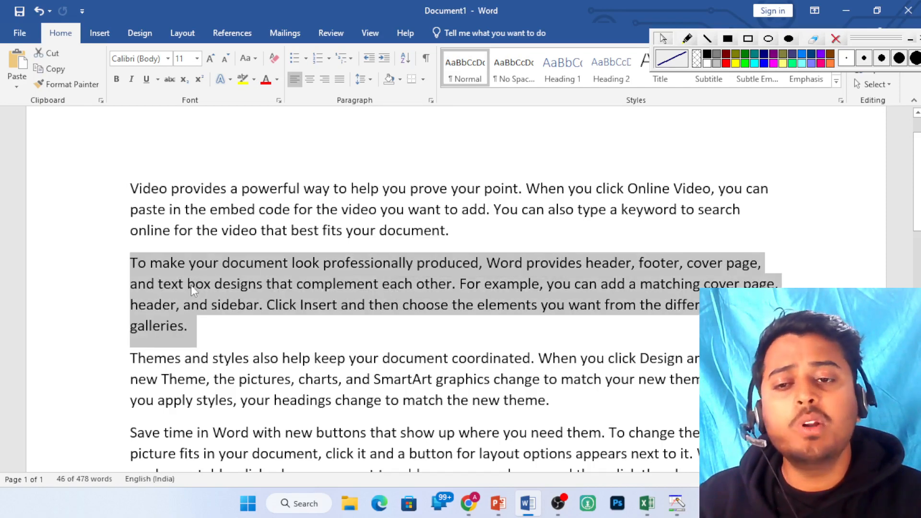
click(269, 286)
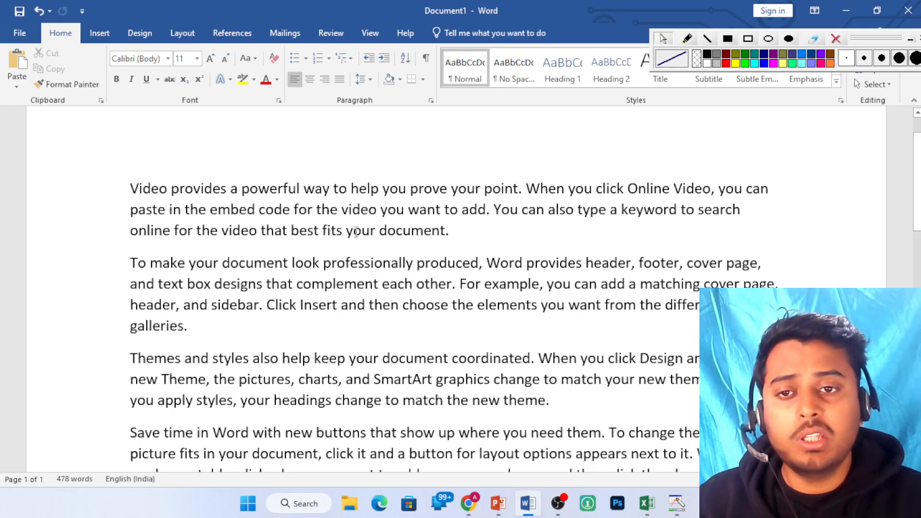
triple_click(368, 189)
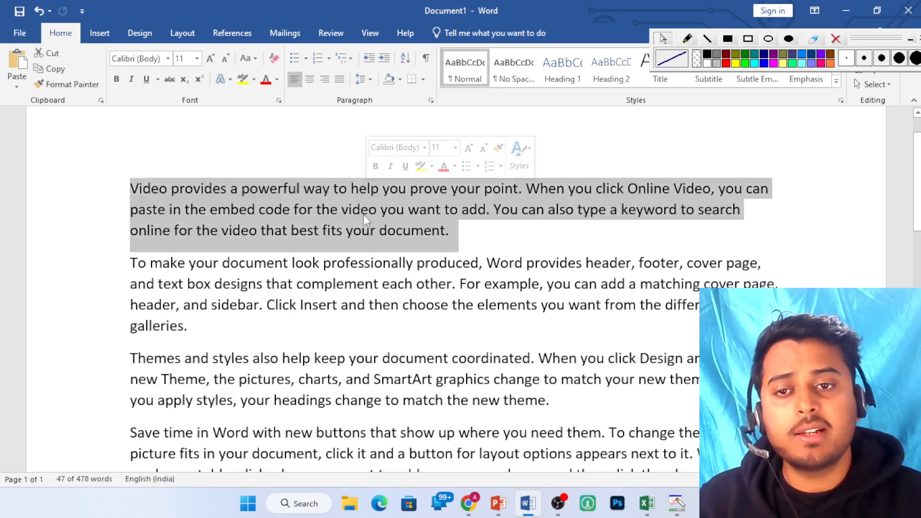
double_click(366, 210)
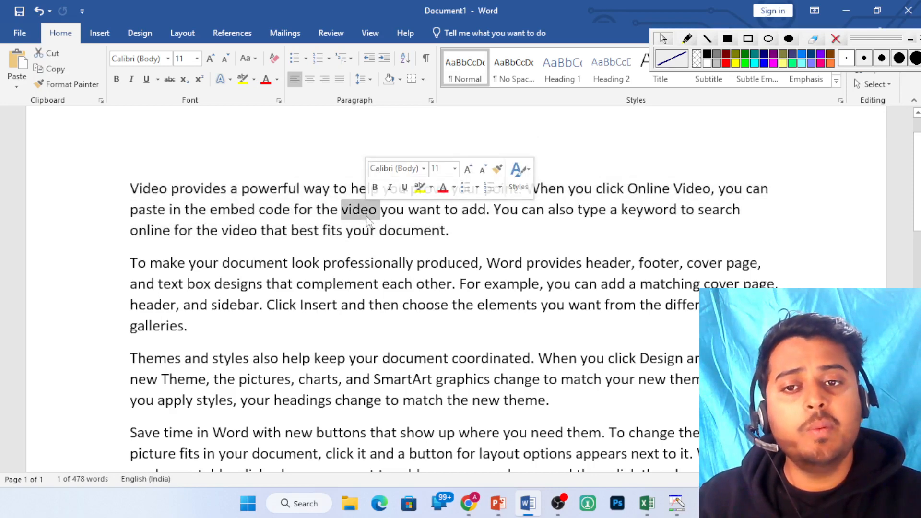
triple_click(368, 264)
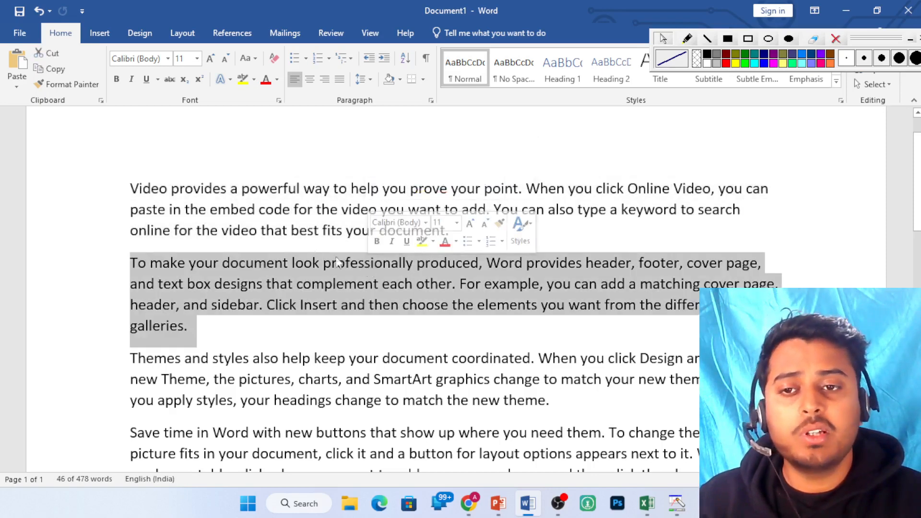
click(310, 243)
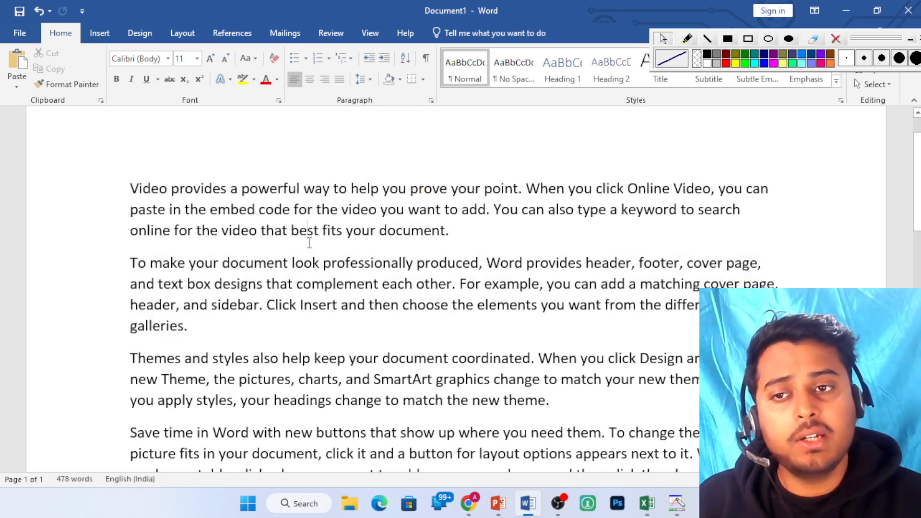
Select single words of the first paragraph one at a time: "Video", "powerful", "When" and "want"
double_click(157, 189)
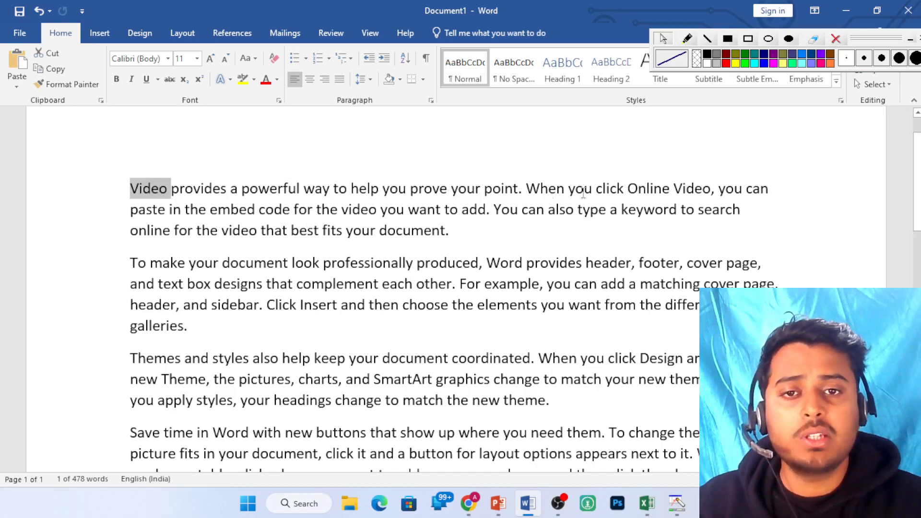
double_click(281, 190)
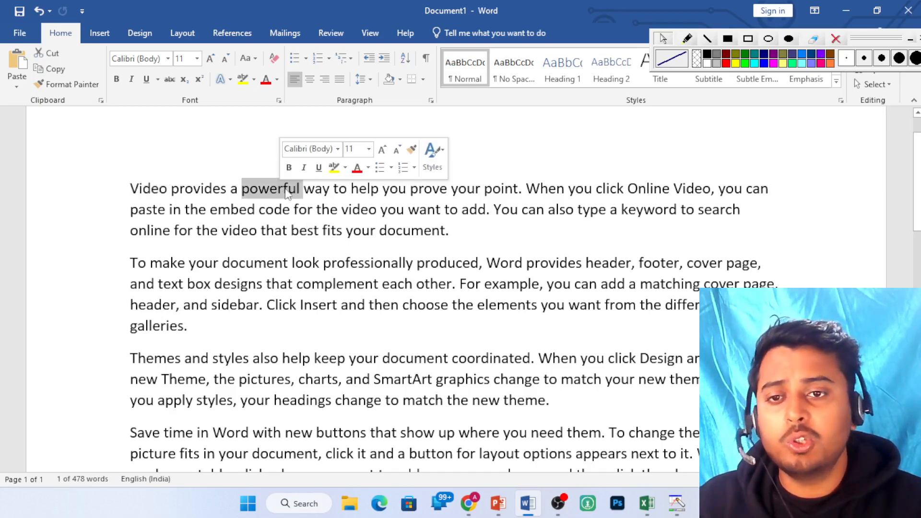
double_click(555, 191)
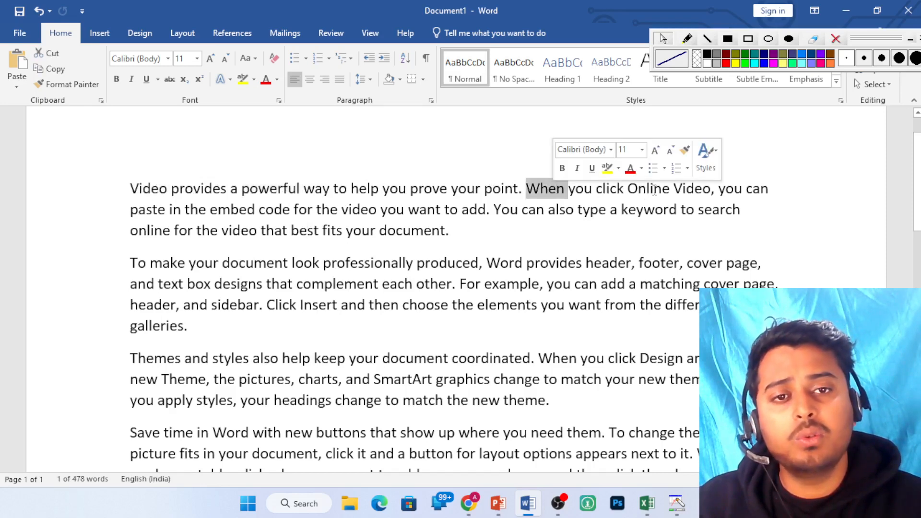
click(237, 210)
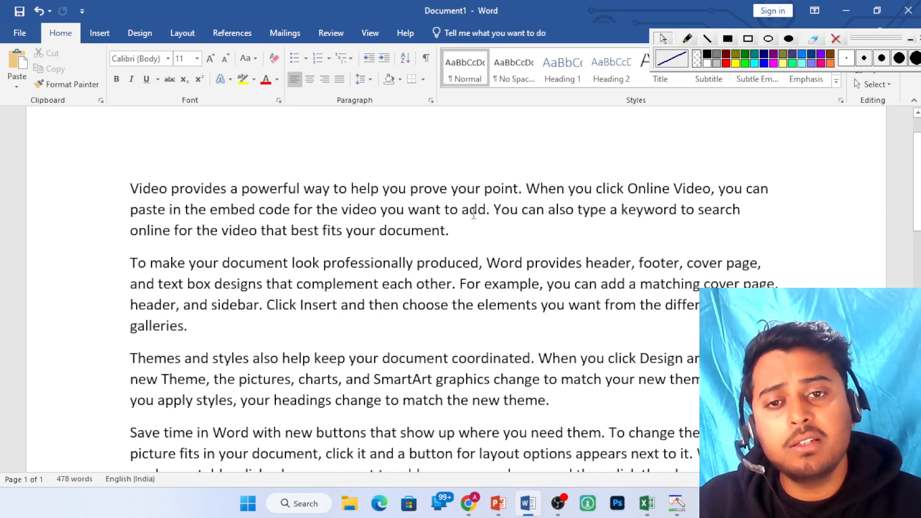
double_click(416, 212)
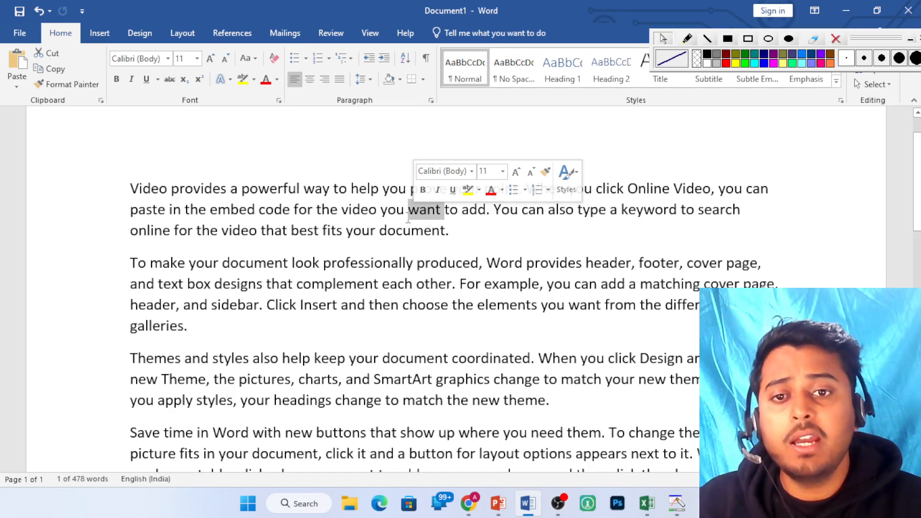
Select the whole first paragraph and only its last sentence, "You can also type a keyword", clearing each selection
triple_click(344, 211)
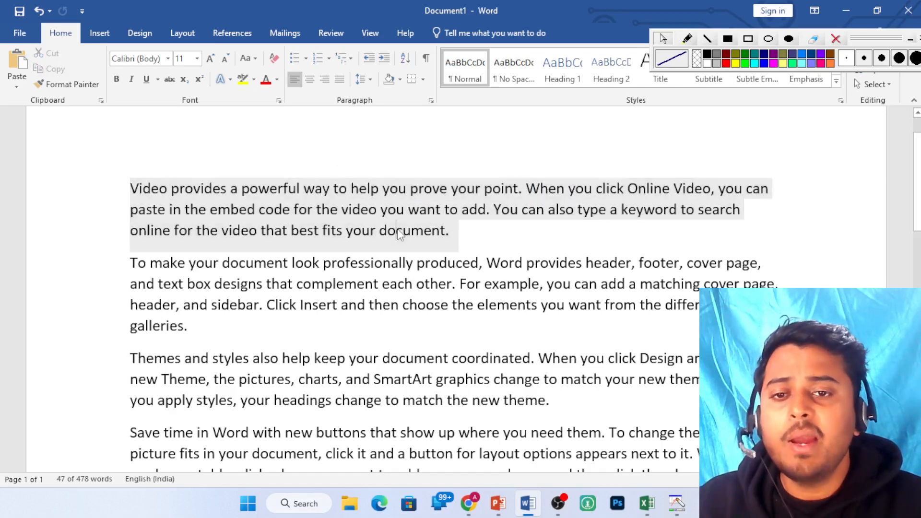
click(396, 231)
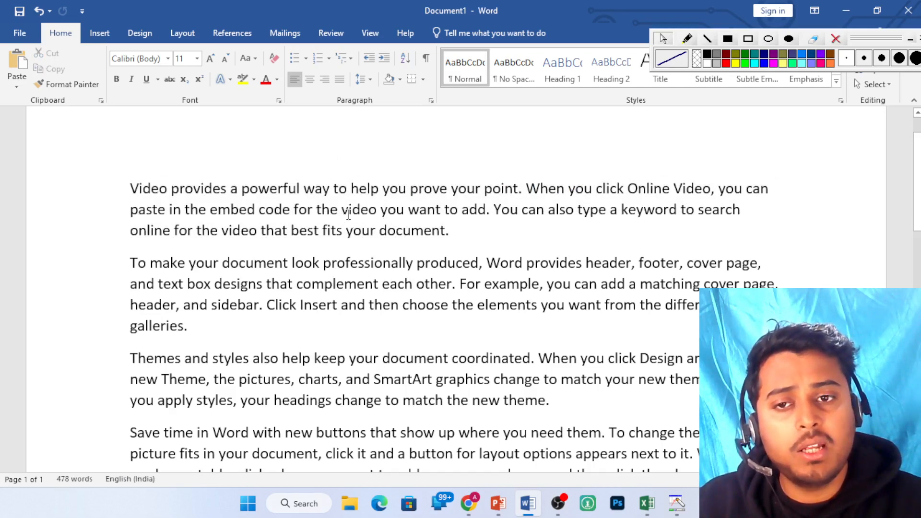
shift+click(492, 210)
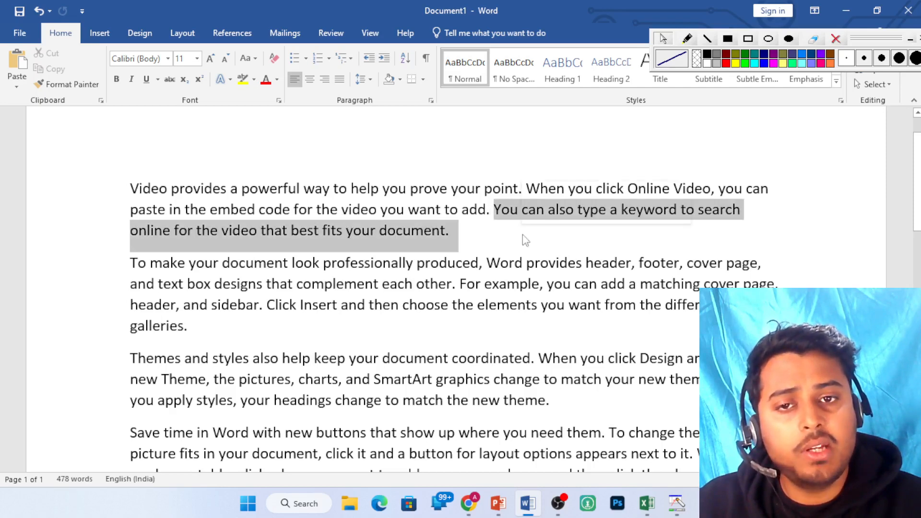
click(493, 210)
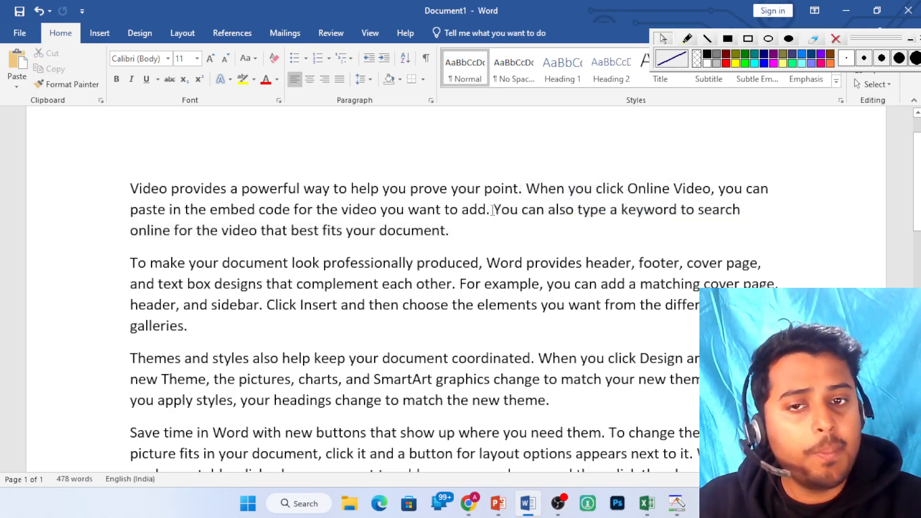
Split the first paragraph after "you want to add." so that its last sentence starts a new paragraph
double_click(493, 210)
click(492, 210)
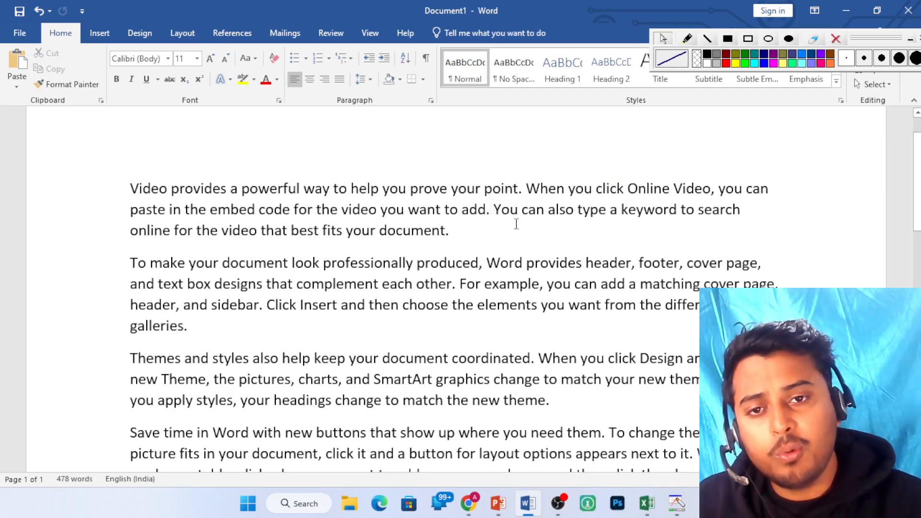
key(Return)
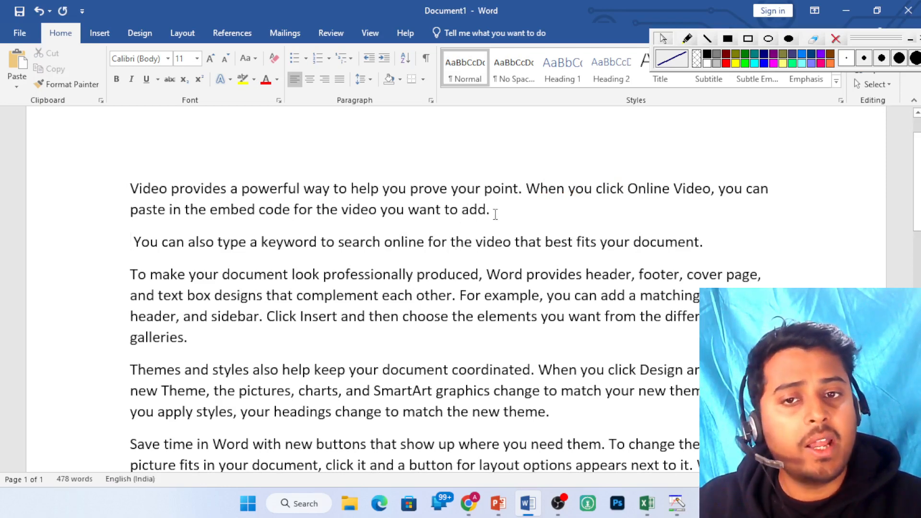
Select each of the two paragraphs made by the split in turn and clear the selection
triple_click(276, 190)
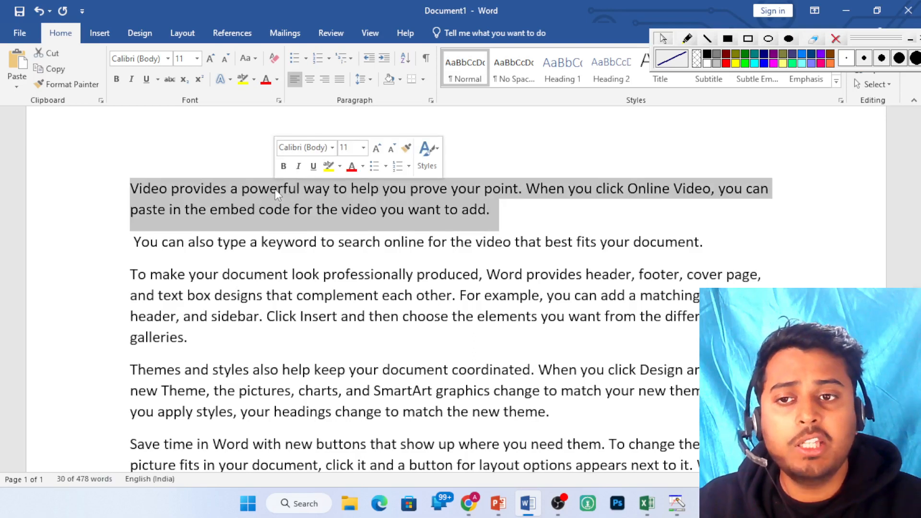
triple_click(314, 241)
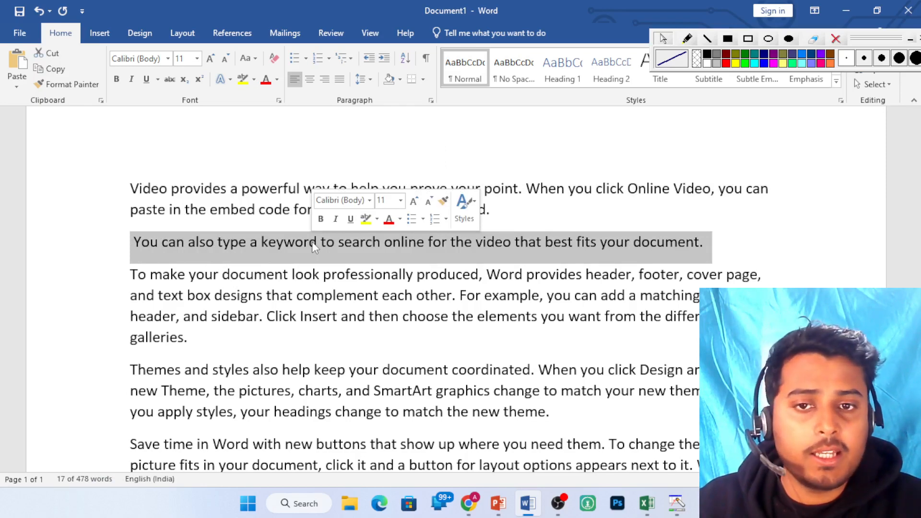
click(276, 216)
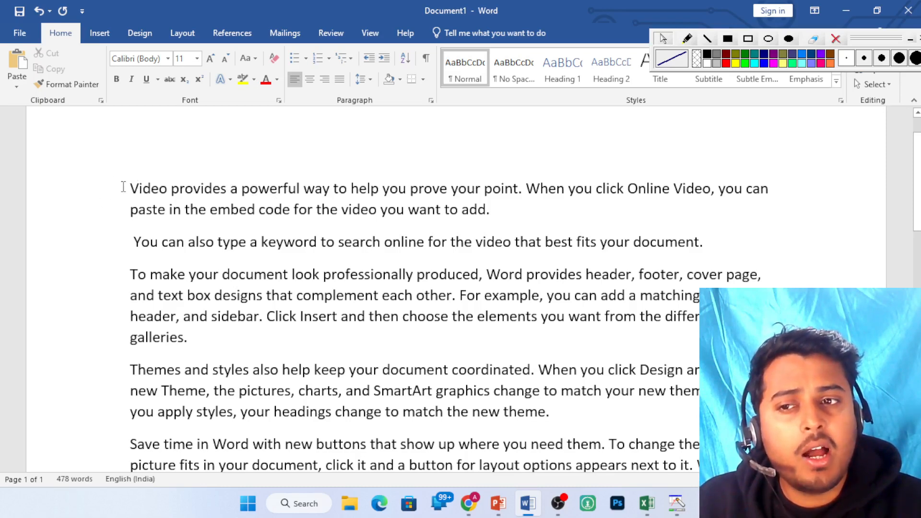
Select whole lines one at a time: the opening paragraph's first and second lines and the line beginning "You can also"
click(96, 192)
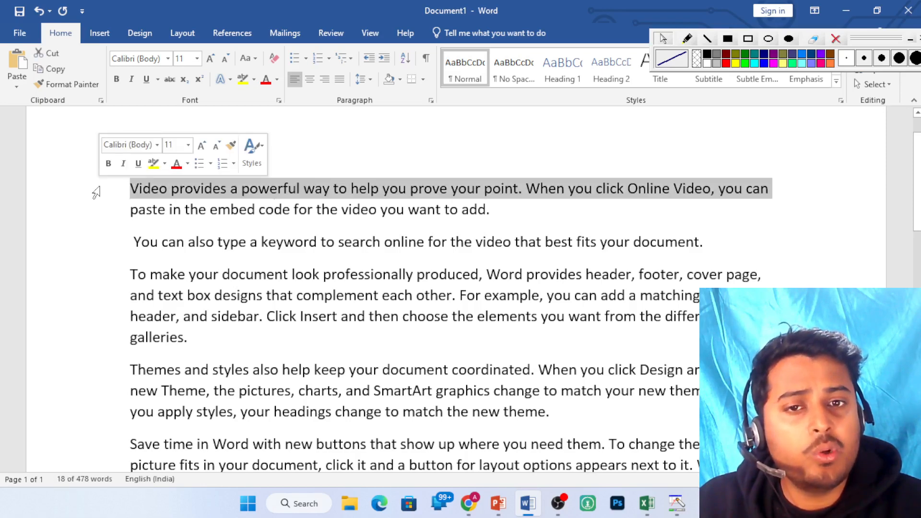
click(98, 216)
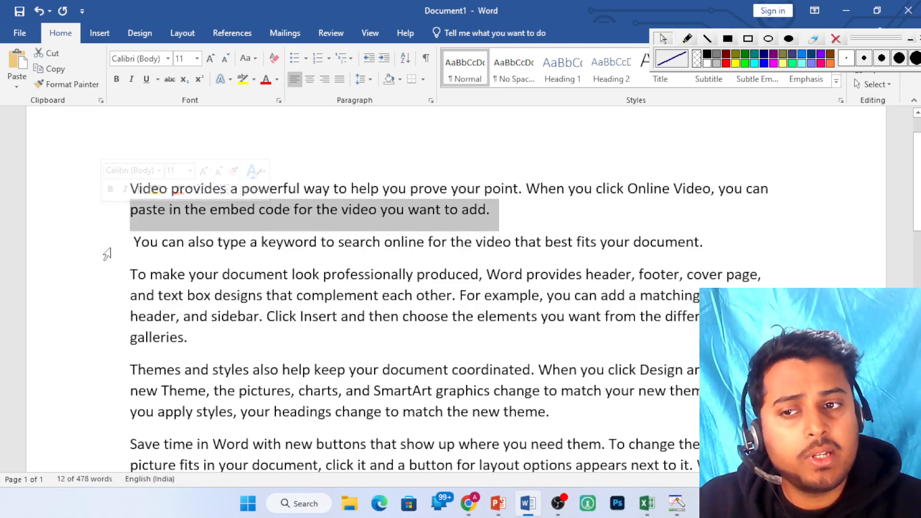
click(134, 241)
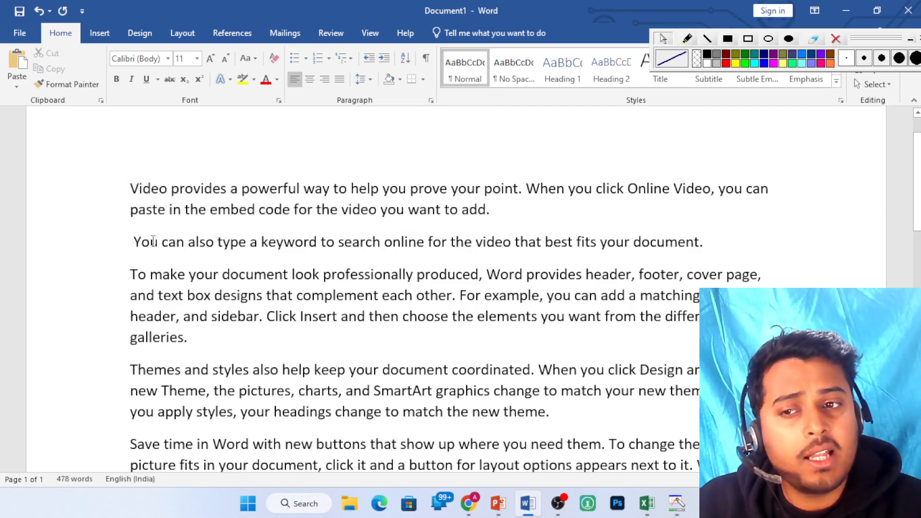
click(206, 242)
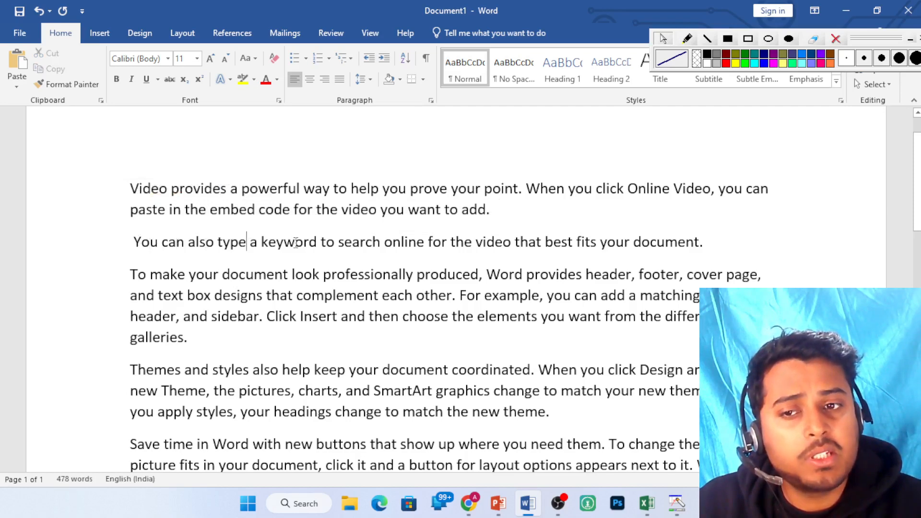
click(401, 241)
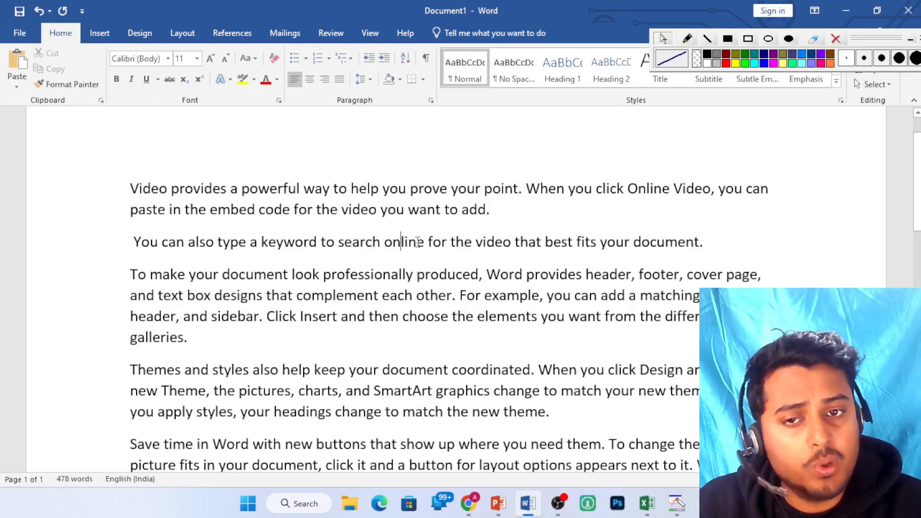
click(139, 242)
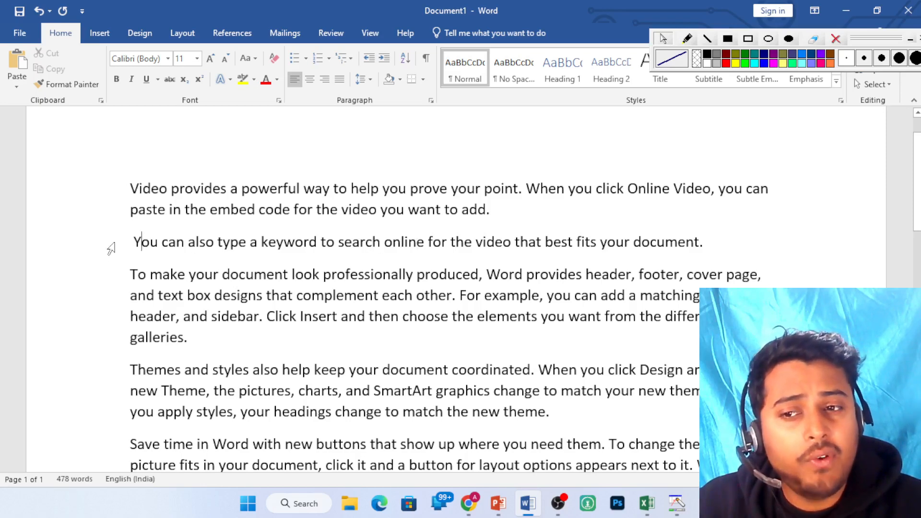
click(111, 249)
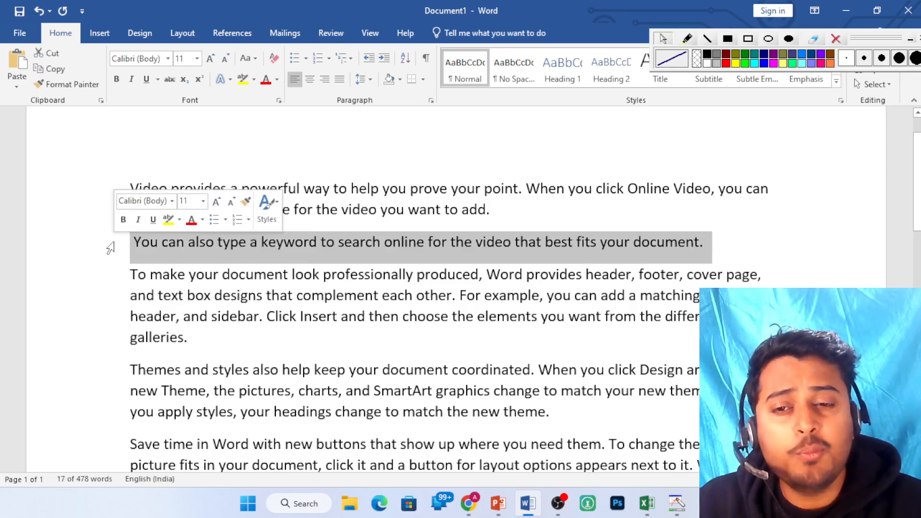
Practise selecting single lines from "You can also" through the "Themes and styles" paragraph, ending on the line beginning "and text box designs"
click(105, 279)
click(106, 300)
click(107, 336)
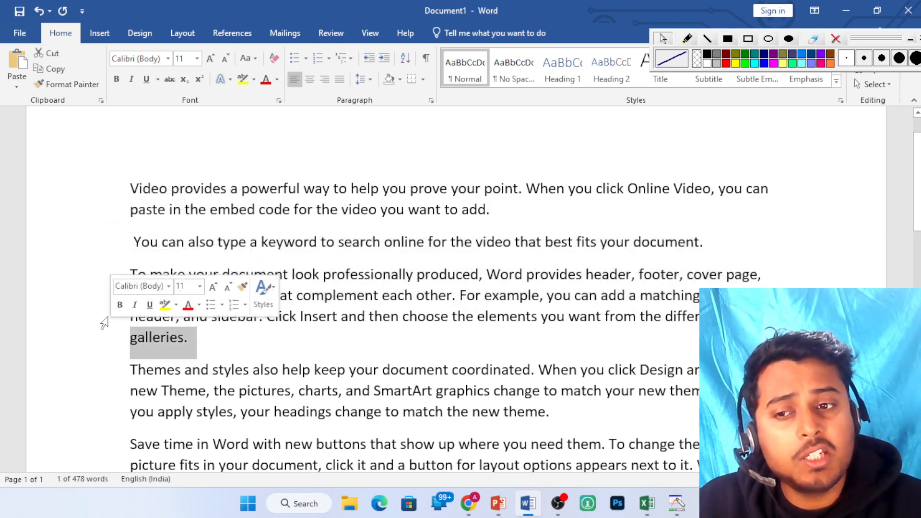
click(109, 246)
click(108, 318)
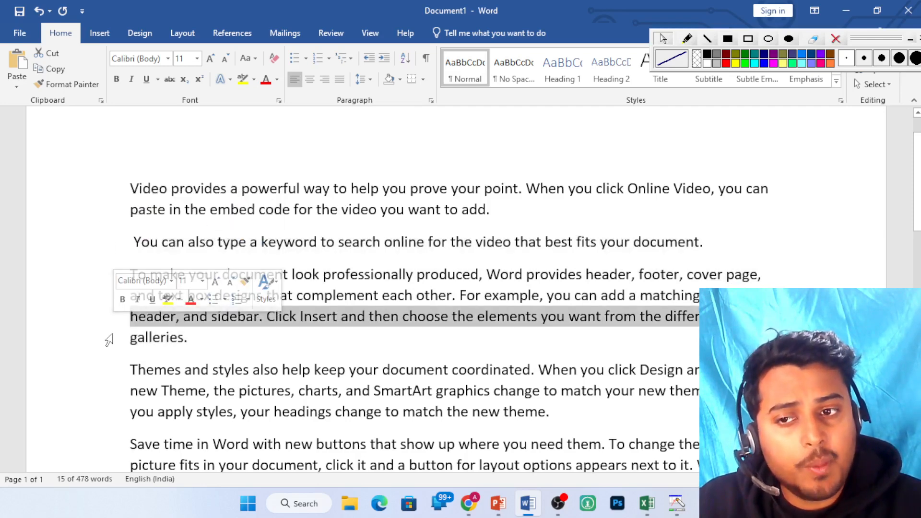
click(108, 338)
click(110, 368)
click(110, 391)
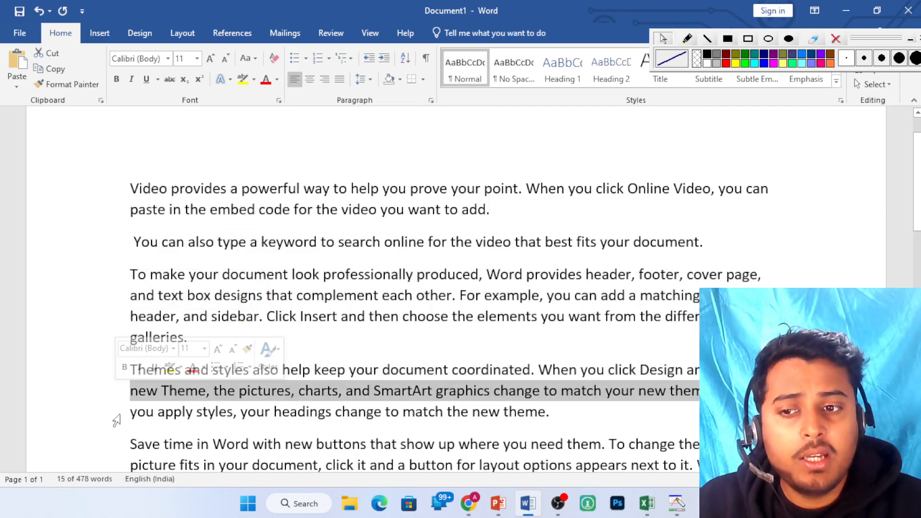
click(111, 413)
click(109, 336)
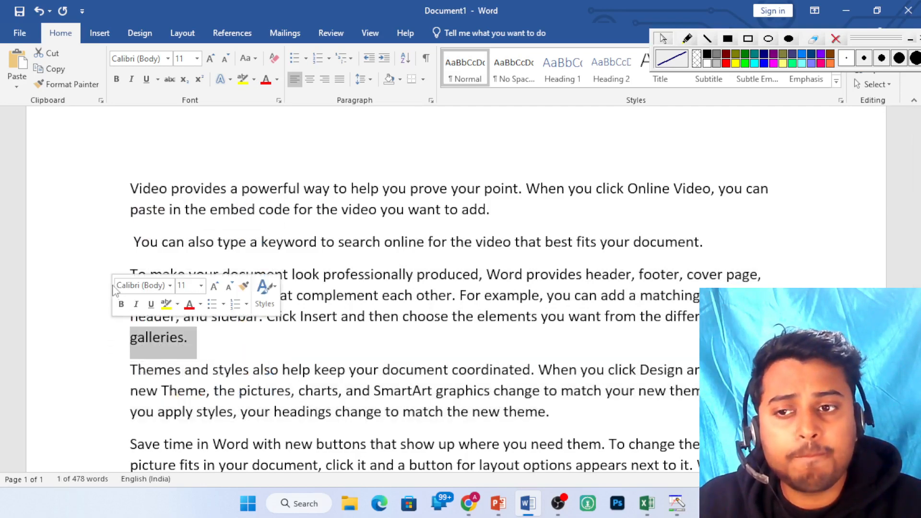
click(109, 245)
click(104, 305)
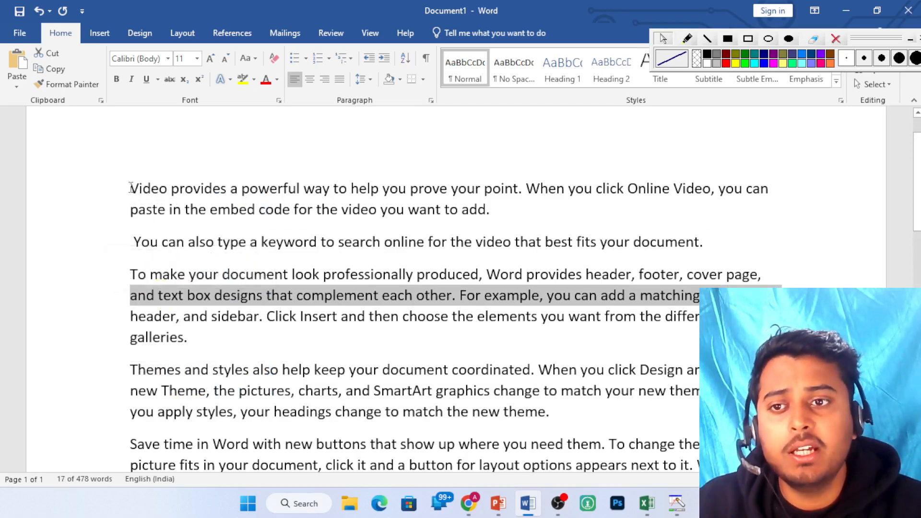
Delete the first line of the opening paragraph and undo the deletion
click(99, 196)
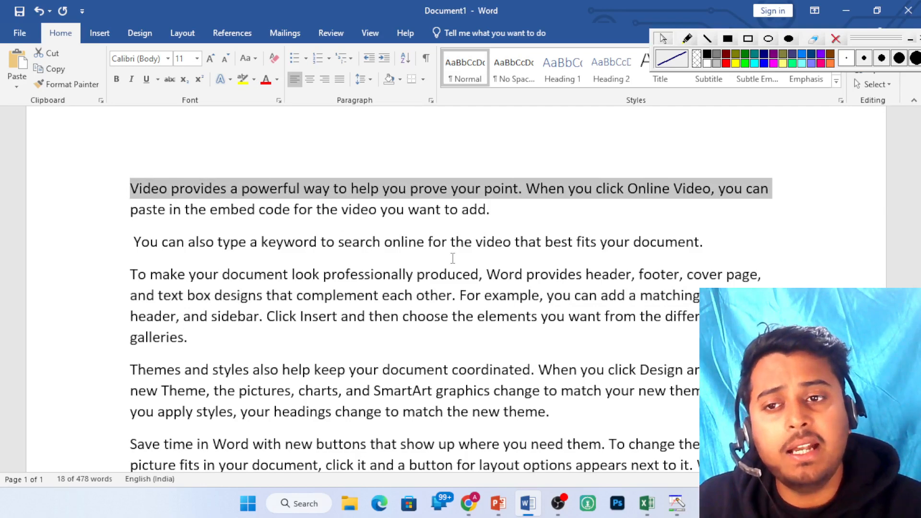
key(Delete)
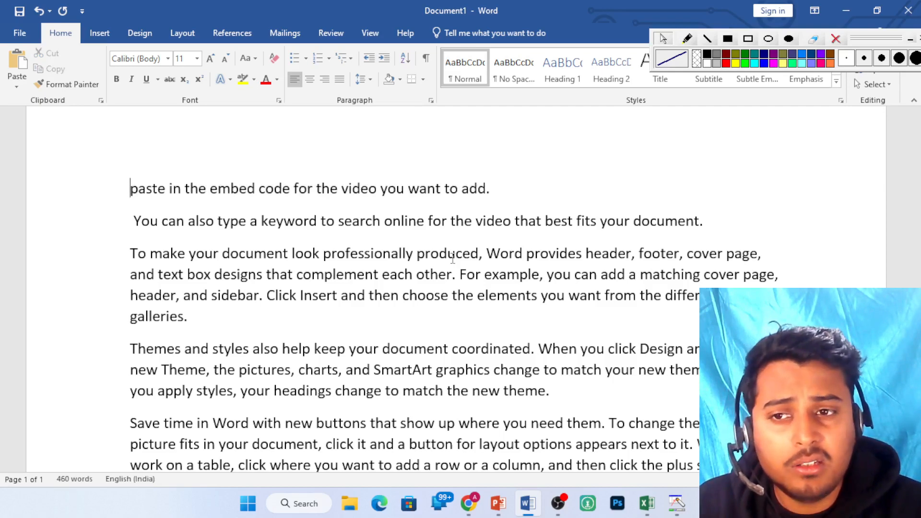
key(ctrl+z)
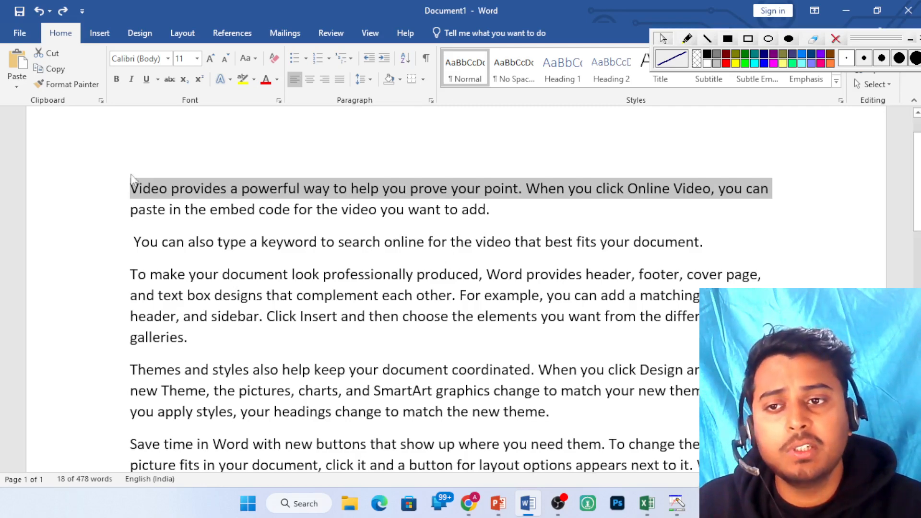
Delete the document's first two paragraphs, "Video provides a powerful way" and "You can also type a keyword", in one selection
click(139, 210)
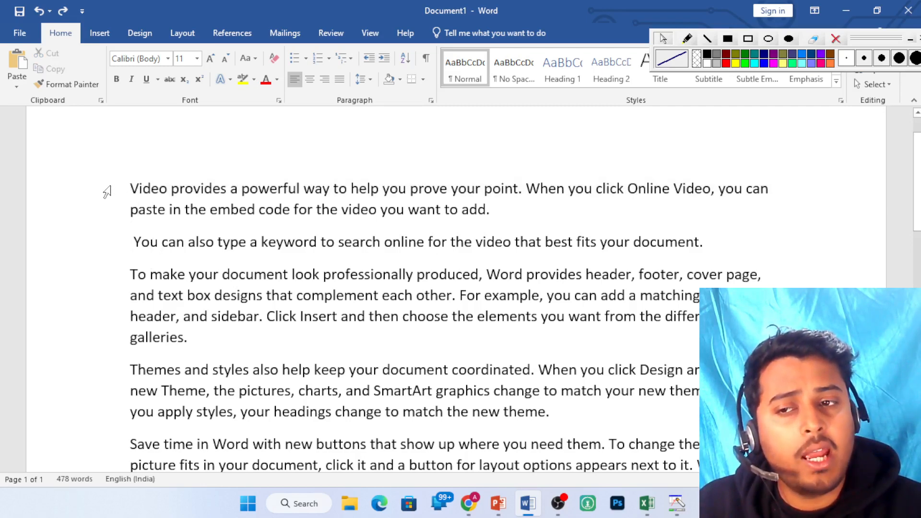
drag(109, 192, 104, 251)
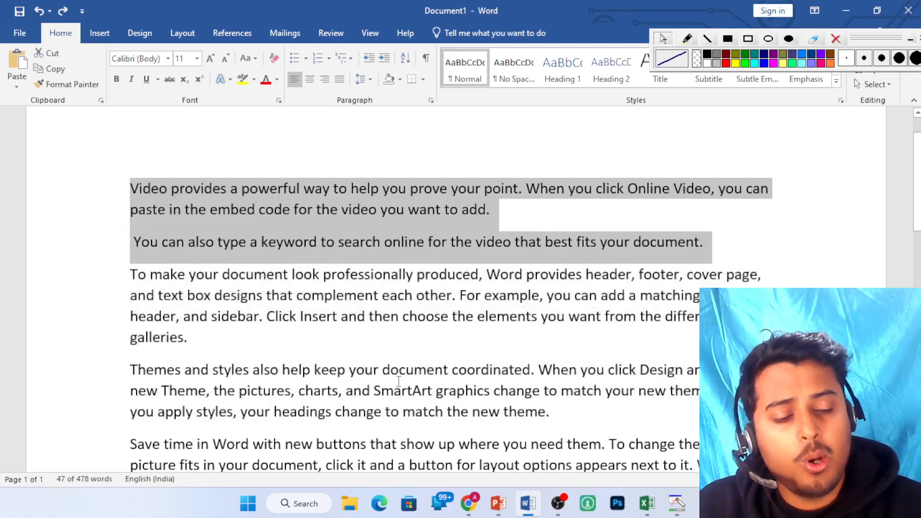
key(Delete)
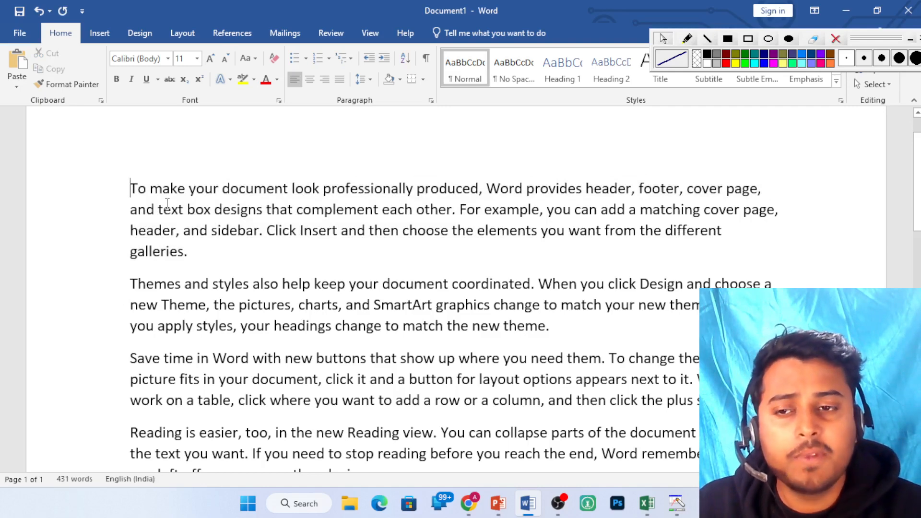
Select all the text in the document and clear the selection
key(ctrl+a)
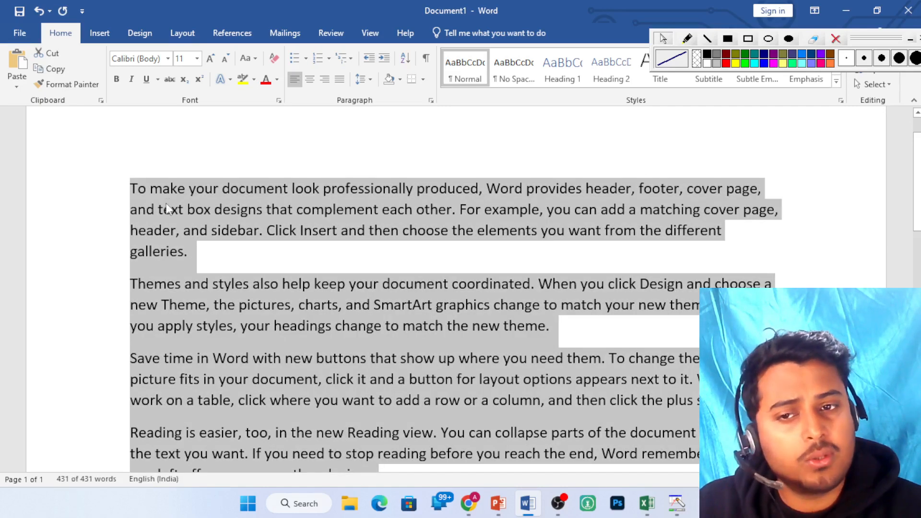
click(224, 209)
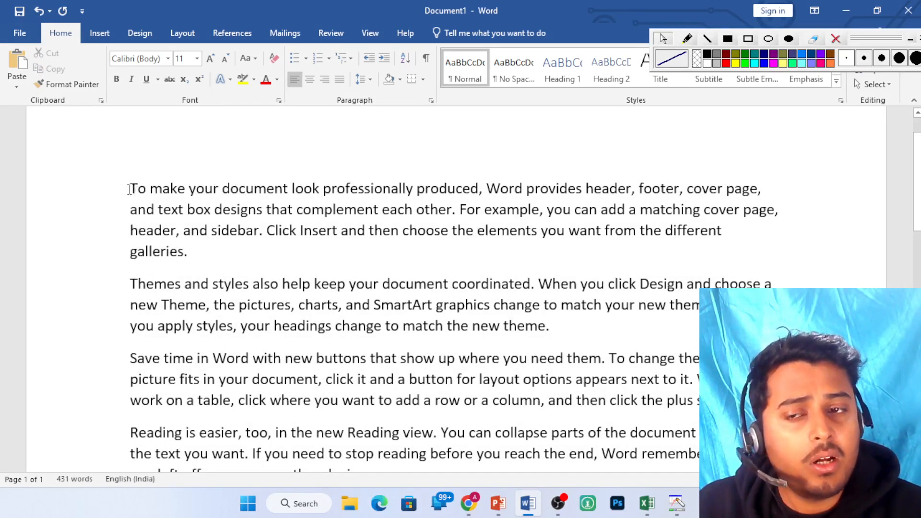
Place the text cursor at different words in the opening line, such as "professionally", and step it forward through the text
click(163, 188)
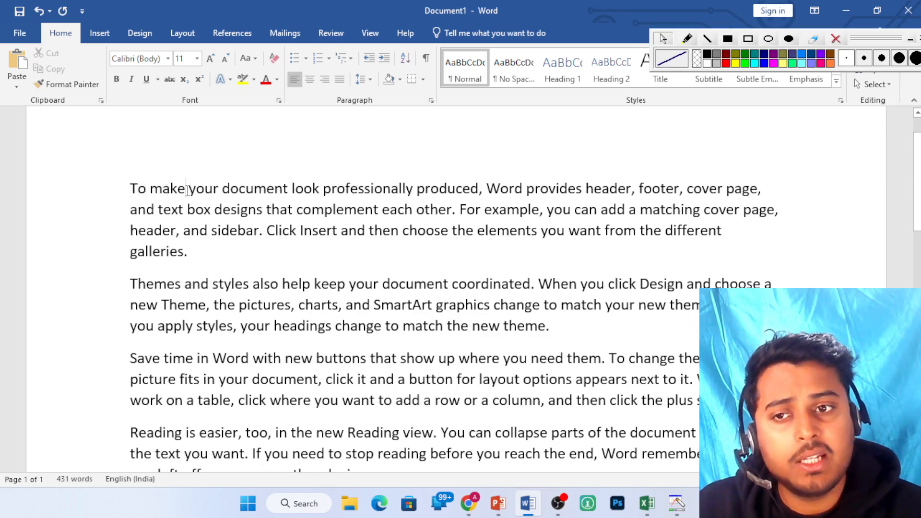
click(383, 188)
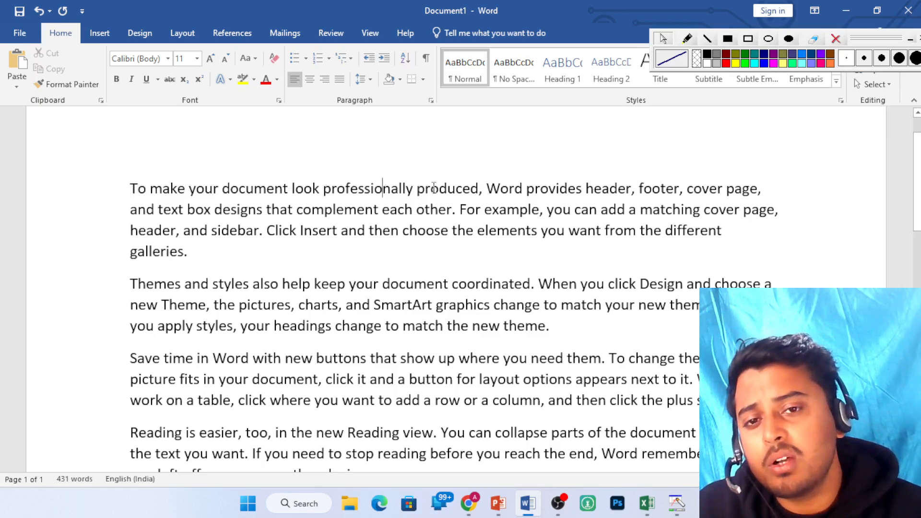
key(Right)
key(Right)
key(Right)
key(Right)
key(Right)
key(Right)
key(Right)
key(Right)
key(Right)
key(Right)
key(Right)
key(Right)
key(Right)
key(Right)
key(Right)
key(Right)
key(Right)
key(Right)
key(Right)
key(Right)
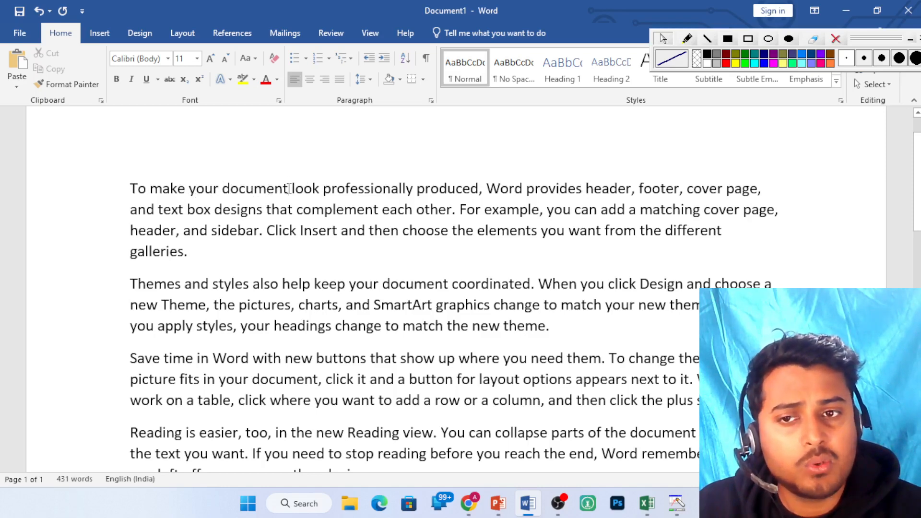
click(415, 189)
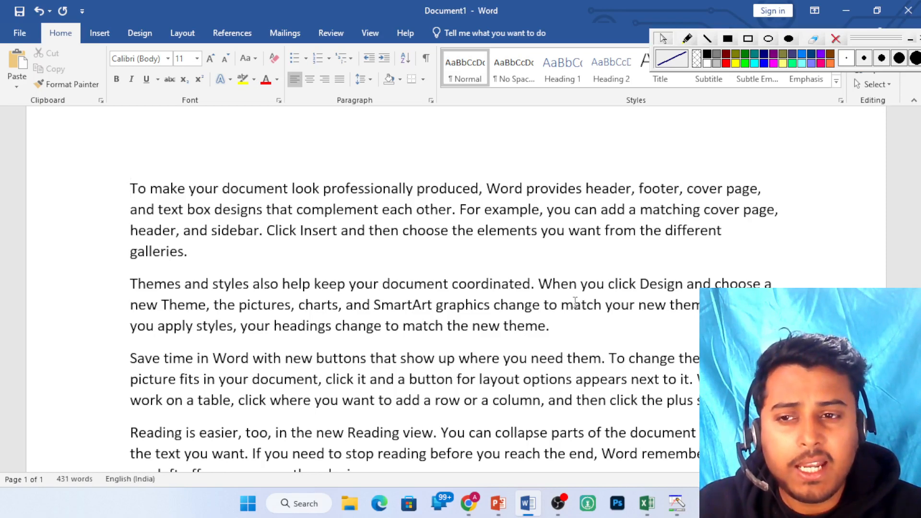
Move the text cursor forward one character at a time along the opening line, from near its start to past "header,"
key(Right)
key(Right)
key(Right)
key(Right)
key(Right)
key(Right)
key(Right)
key(Right)
key(Right)
key(Right)
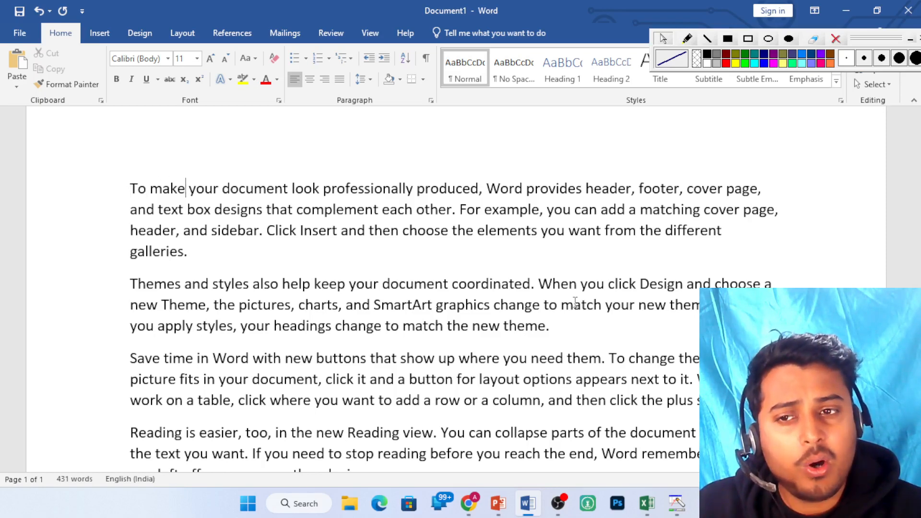
key(Right)
key(Right)
key(Right)
key(Right)
key(Right)
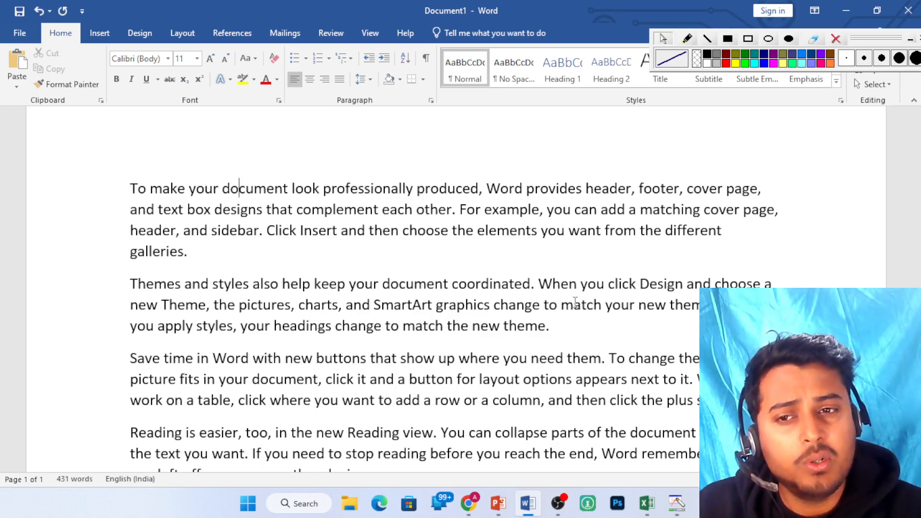
key(Right)
key(Right)
key(Right)
key(Right)
key(Right)
key(Right)
key(Right)
key(Right)
key(Right)
key(Right)
key(Right)
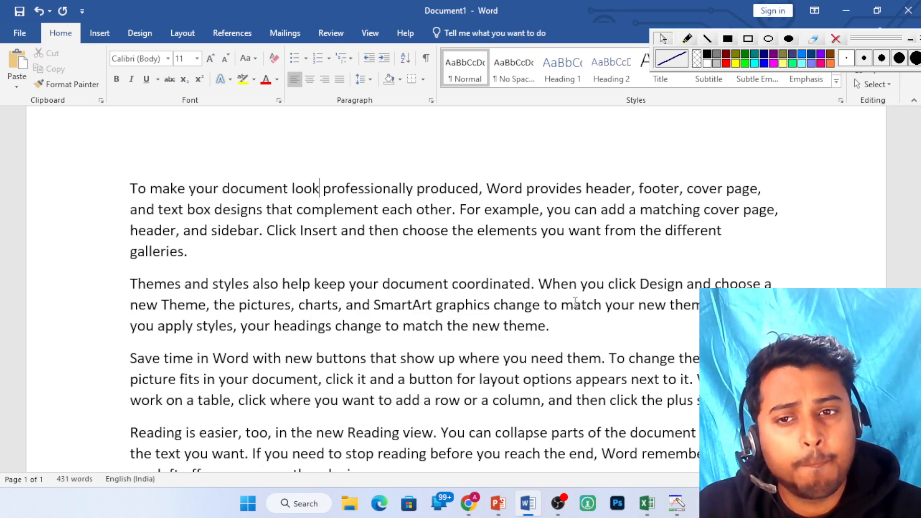
key(Right)
key(Right)
key(Right)
key(Right)
key(Right)
key(Right)
key(Right)
key(Right)
key(Right)
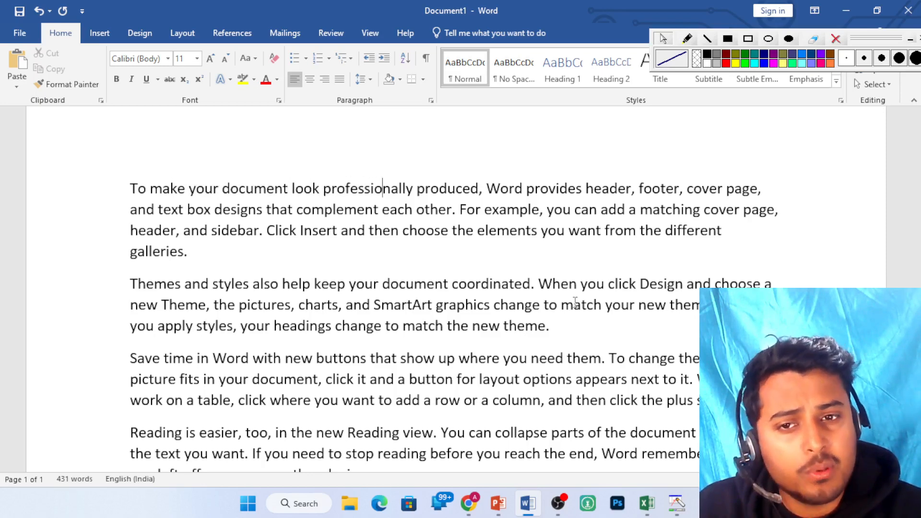
key(Right)
key(Right)
key(Right)
key(Right)
key(Right)
key(Right)
key(Right)
key(Right)
key(Right)
key(Right)
key(Right)
key(Right)
key(Right)
key(Right)
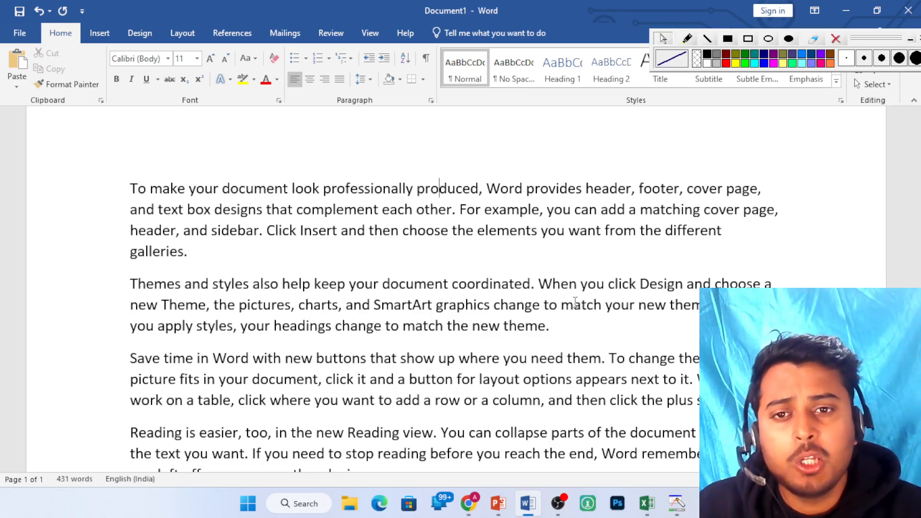
key(Right)
key(Right)
key(Right)
key(Right)
key(Right)
key(Right)
key(Right)
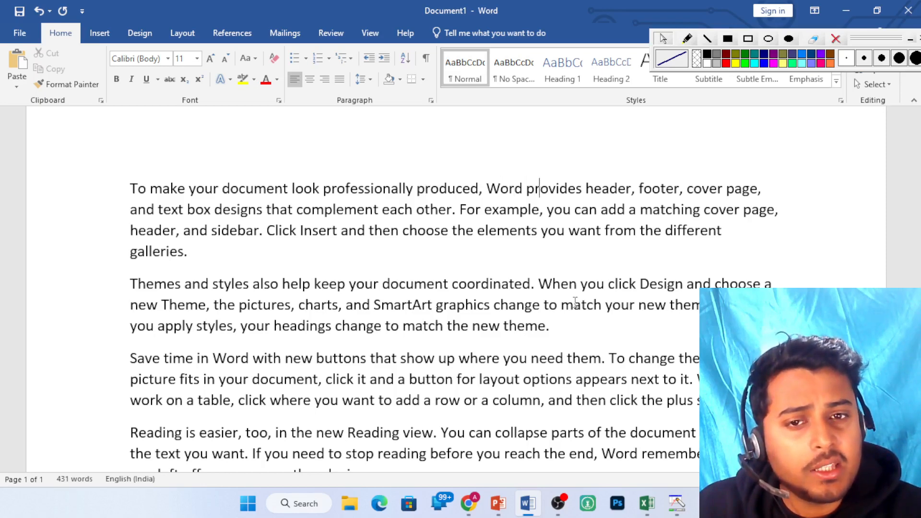
key(Right)
key(Right)
key(Right)
key(Right)
key(Right)
key(Right)
key(Right)
key(Right)
key(Right)
key(Right)
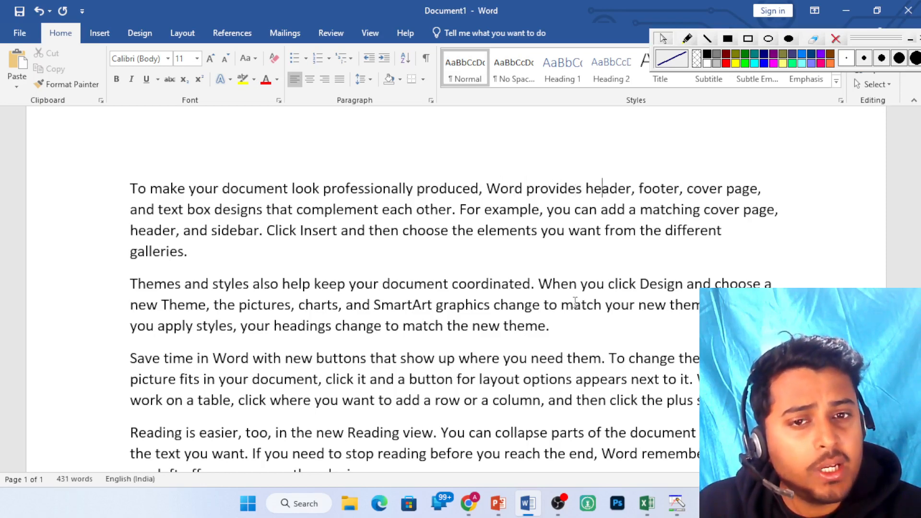
key(Right)
key(Right)
key(Right)
key(Right)
key(Right)
key(Right)
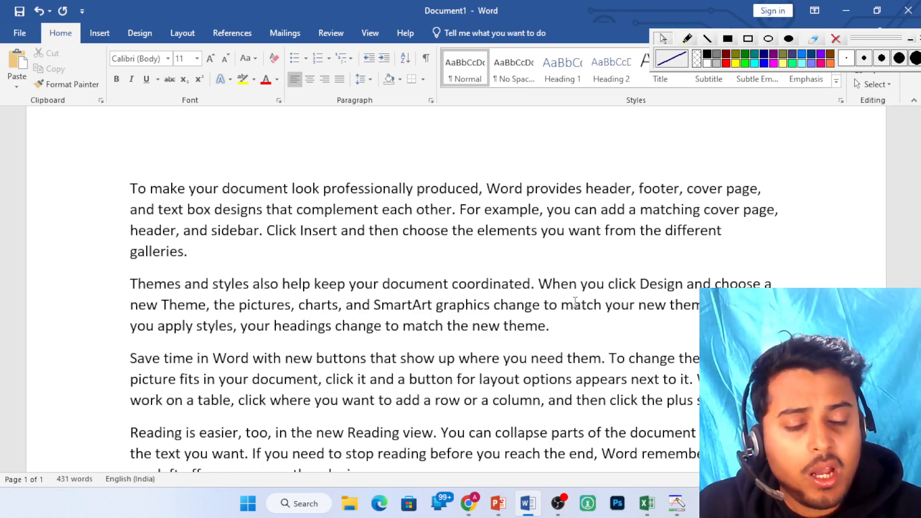
Move the text cursor back one character at a time along the opening line to just after "produced,"
key(Left)
key(Left)
key(Left)
key(Left)
key(Left)
key(Left)
key(Left)
key(Left)
key(Left)
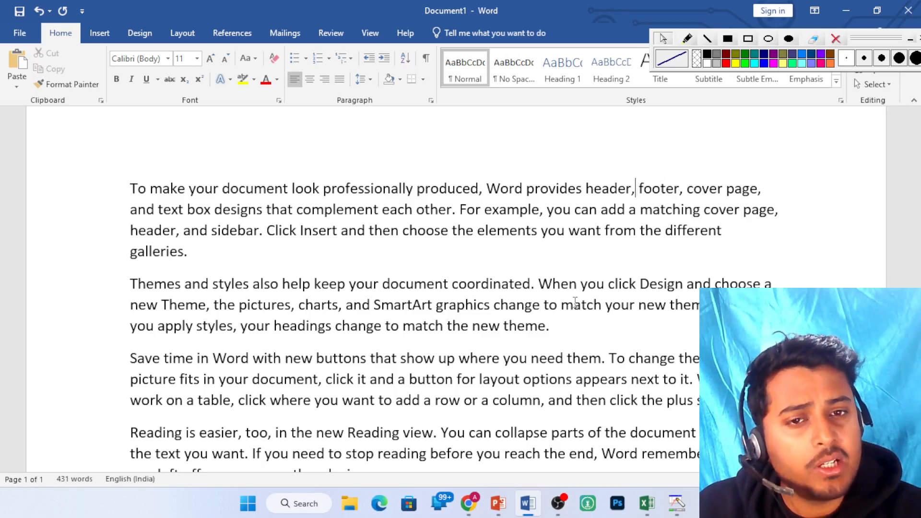
key(Left)
key(Left)
key(Left)
key(Left)
key(Left)
key(Left)
key(Left)
key(Left)
key(Left)
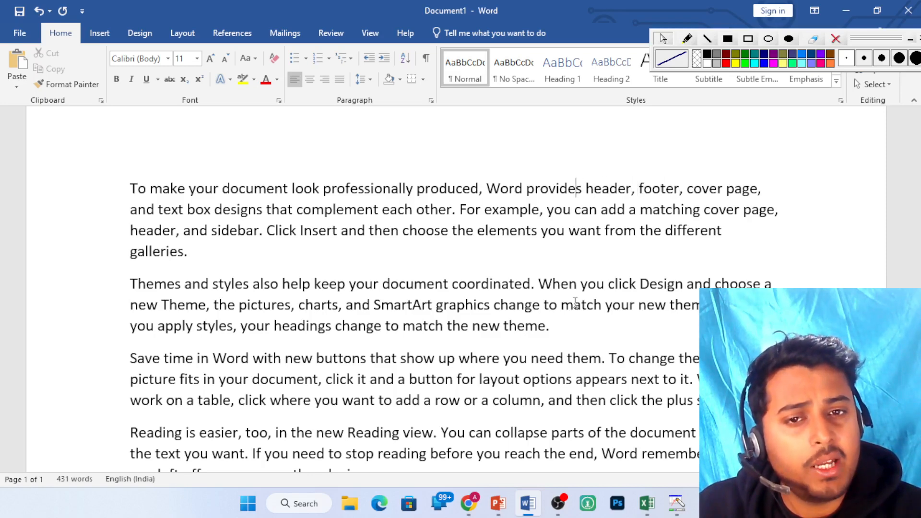
key(Left)
key(Left)
key(Left)
key(Left)
key(Left)
key(Left)
key(Left)
key(Left)
key(Left)
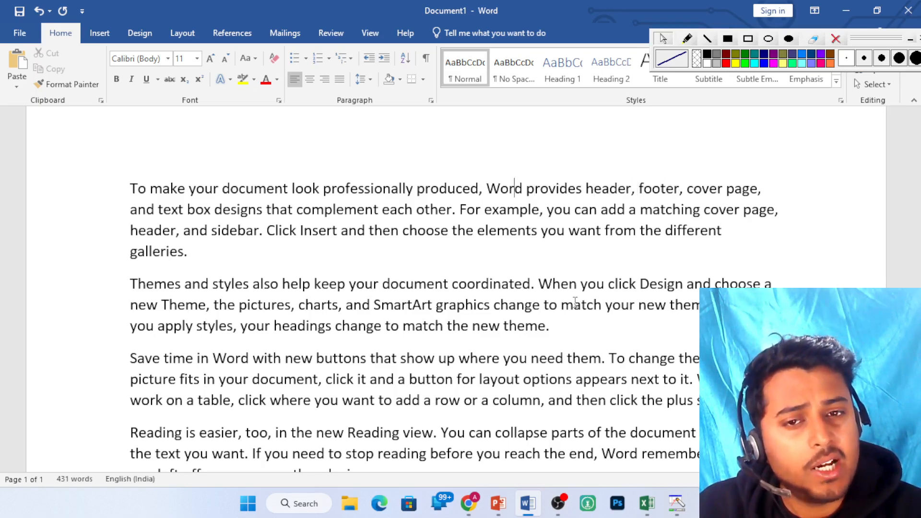
key(Left)
key(Left)
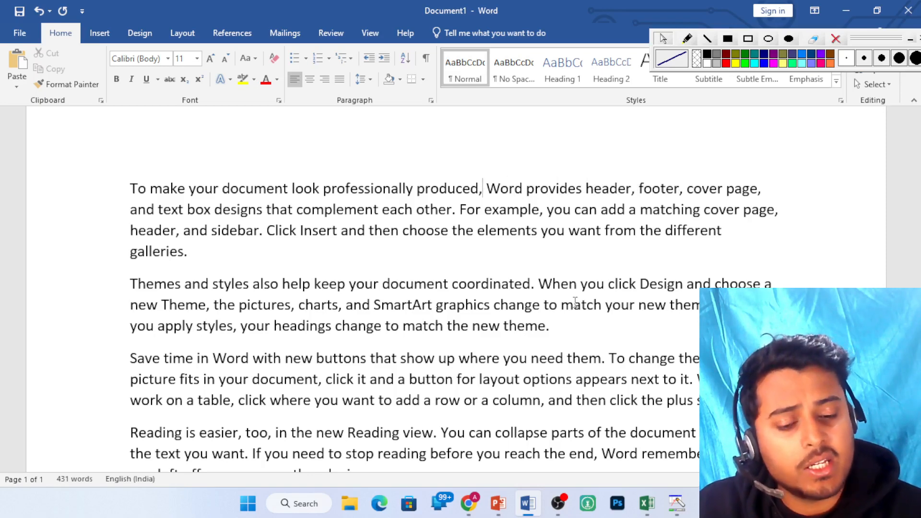
Erase the word "produced," before the text cursor, character by character, in the opening line
key(BackSpace)
key(BackSpace)
key(BackSpace)
key(BackSpace)
key(BackSpace)
key(BackSpace)
key(BackSpace)
key(BackSpace)
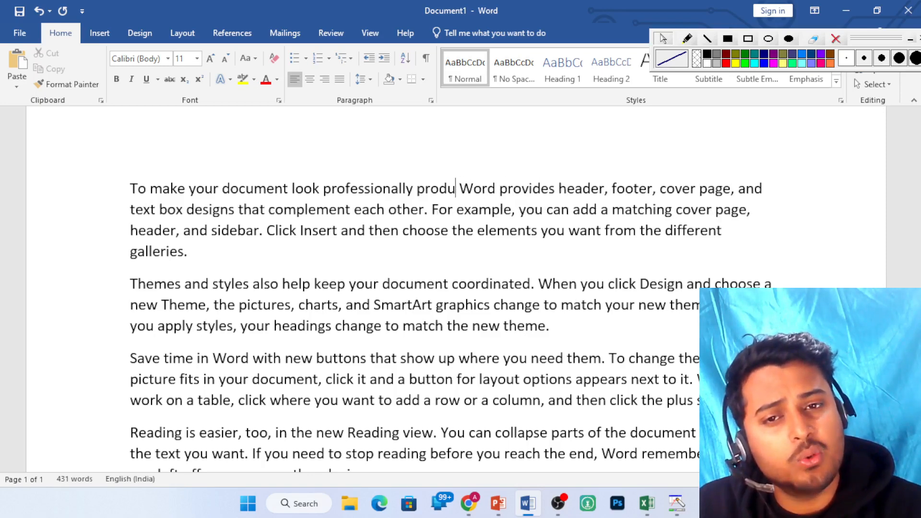
key(BackSpace)
key(BackSpace)
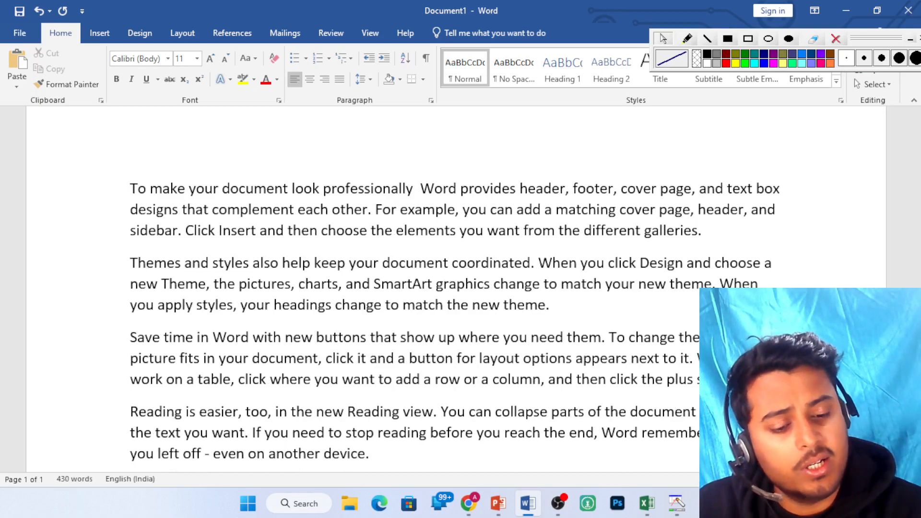
Delete the words "Word provides" after the text cursor, character by character, in the opening line
key(Delete)
key(Delete)
key(Delete)
key(Delete)
key(Delete)
key(Delete)
key(Delete)
key(Delete)
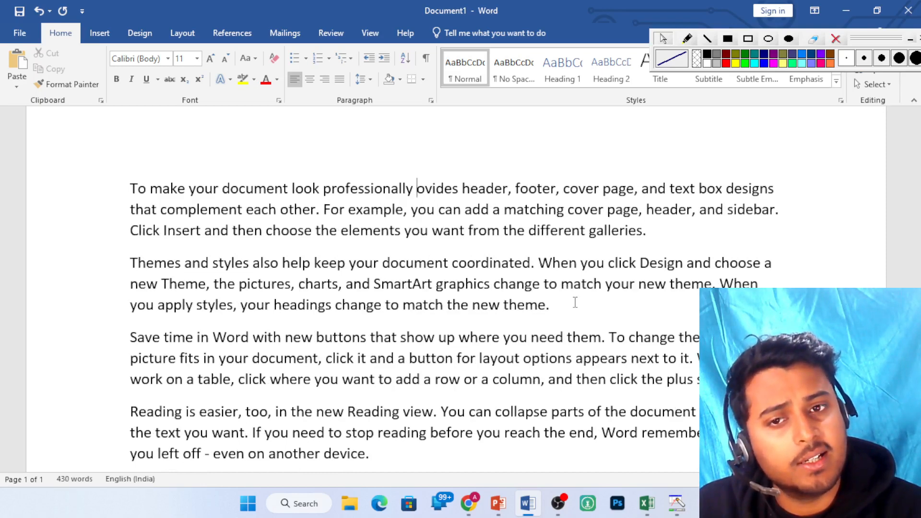
key(Delete)
key(Delete)
key(Delete)
key(Delete)
key(Delete)
key(Delete)
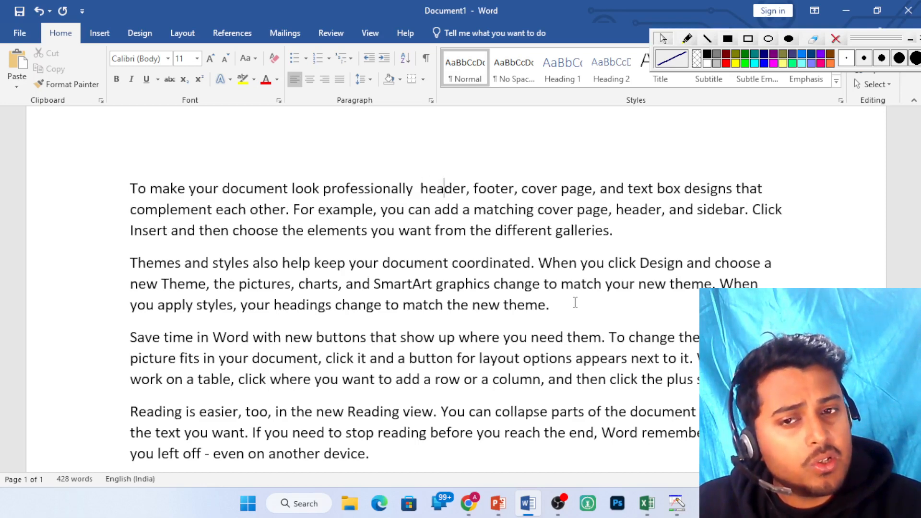
Move the text cursor back one character at a time along the opening line, from "header," into the word "look"
key(Left)
key(Left)
key(Left)
key(Left)
key(Left)
key(Left)
key(Left)
key(Left)
key(Left)
key(Left)
key(Left)
key(Left)
key(Left)
key(Left)
key(Left)
key(Left)
key(Left)
key(Left)
key(Left)
key(Left)
key(Left)
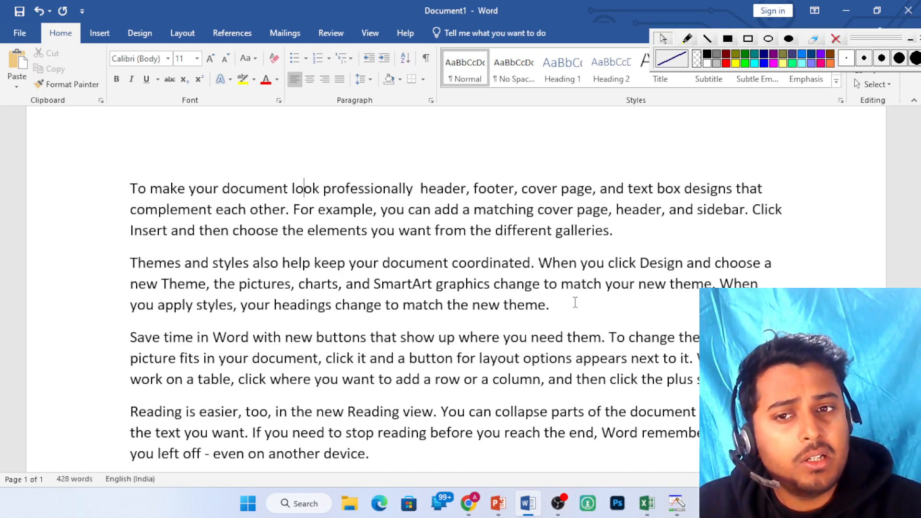
Move the text cursor forward one character at a time from "look" into the word "professionally"
key(Right)
key(Right)
key(Right)
key(Right)
key(Right)
key(Right)
key(Right)
key(Right)
key(Right)
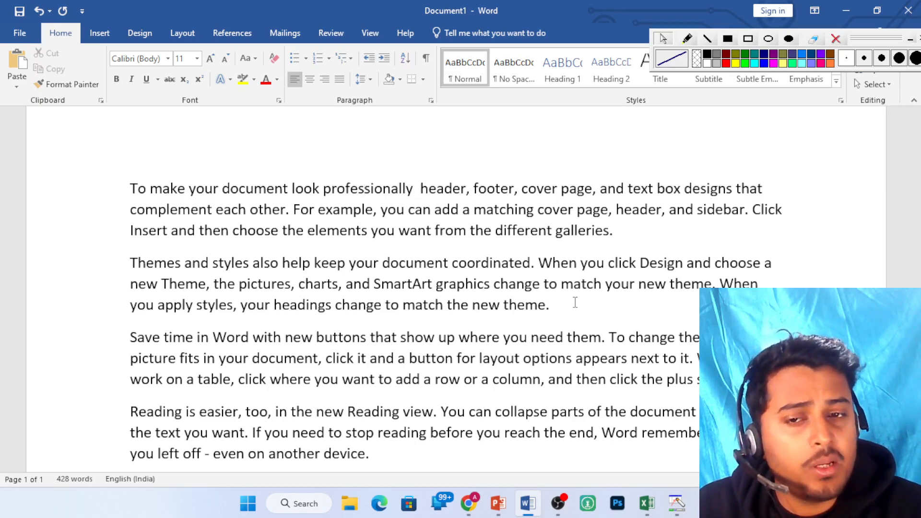
Move the text cursor forward one word at a time along the opening line, from "professionally" to past "cover"
key(ctrl+Right)
key(ctrl+Right)
key(ctrl+Right)
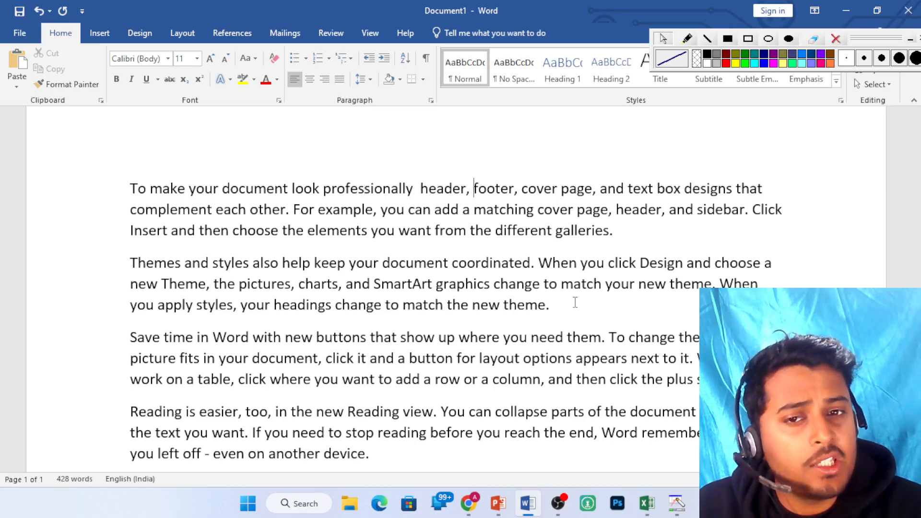
key(ctrl+Right)
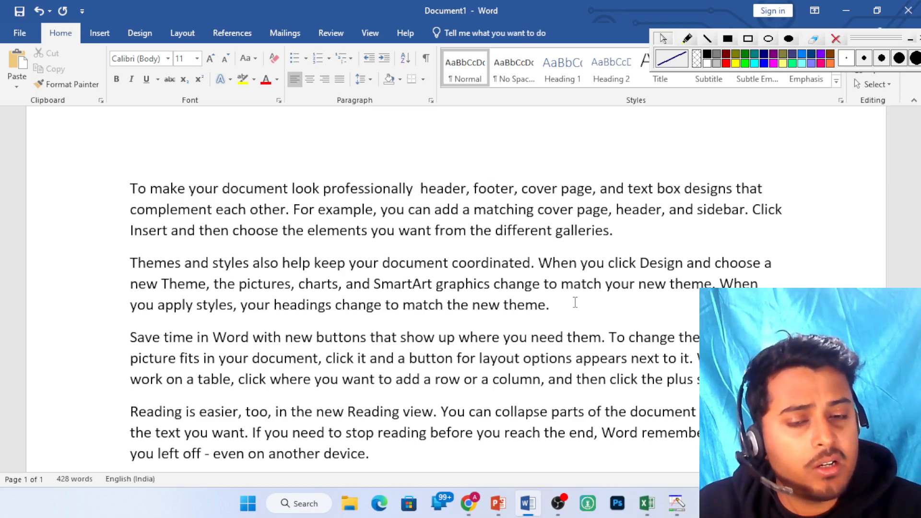
key(ctrl+Right)
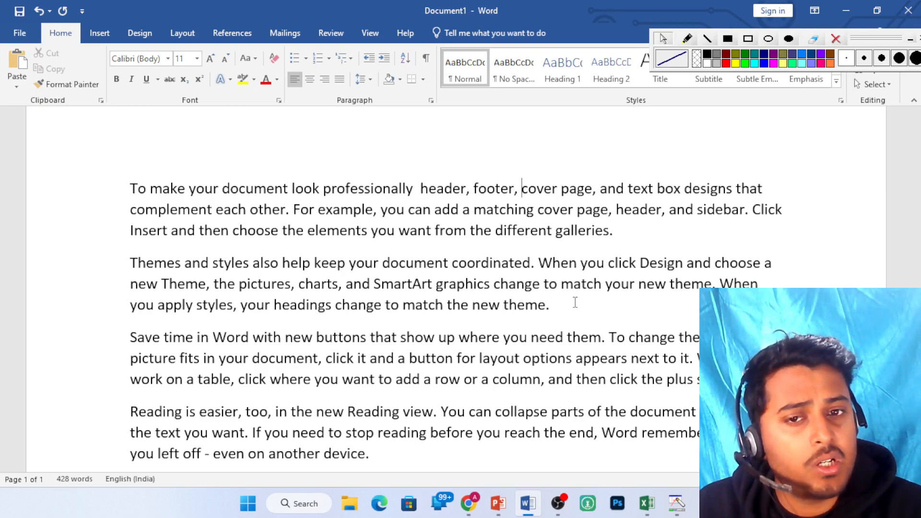
key(ctrl+Right)
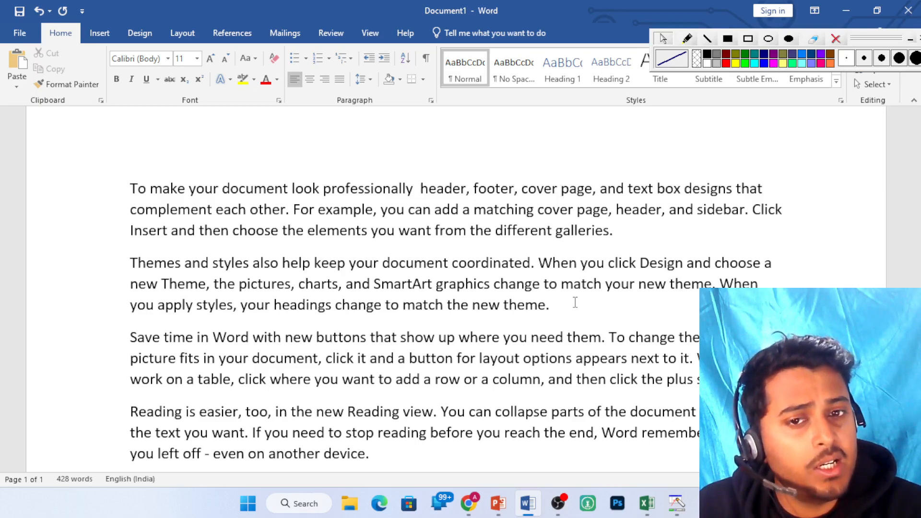
Move the text cursor forward word by word from "page" in the opening line to just after "example" in the second line
key(ctrl+Right)
key(ctrl+Right)
key(ctrl+Right)
key(ctrl+Right)
key(ctrl+Right)
key(ctrl+Right)
key(ctrl+Right)
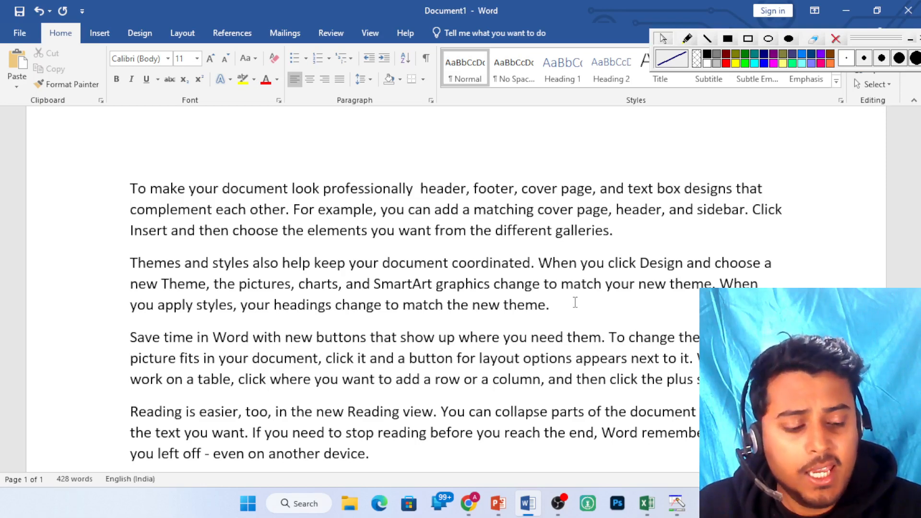
key(ctrl+Right)
key(ctrl+Right)
key(ctrl+Right)
key(ctrl+Right)
key(ctrl+Right)
key(ctrl+Right)
key(ctrl+Right)
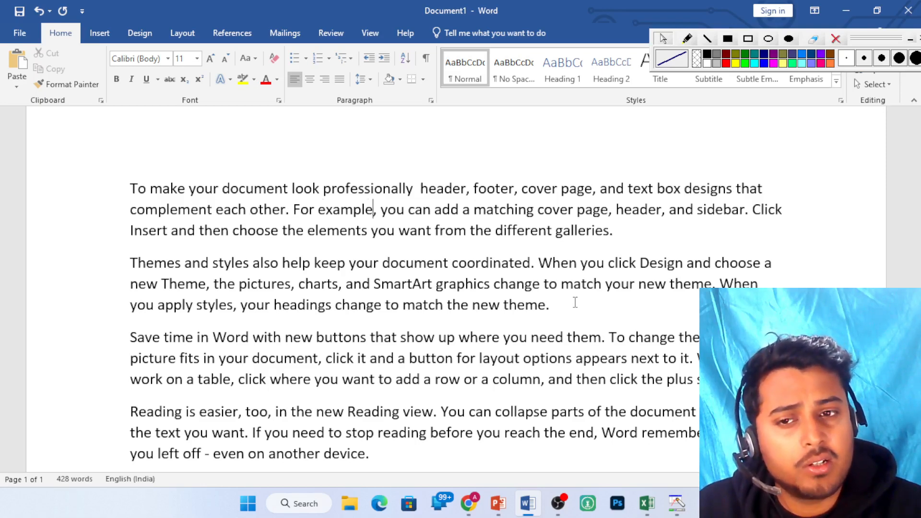
Move the text cursor word by word to just before "sidebar" in the second line, and go up a line and one word back
key(ctrl+Right)
key(ctrl+Right)
key(ctrl+Right)
key(ctrl+Right)
key(ctrl+Right)
key(ctrl+Right)
key(ctrl+Right)
key(ctrl+Right)
key(ctrl+Right)
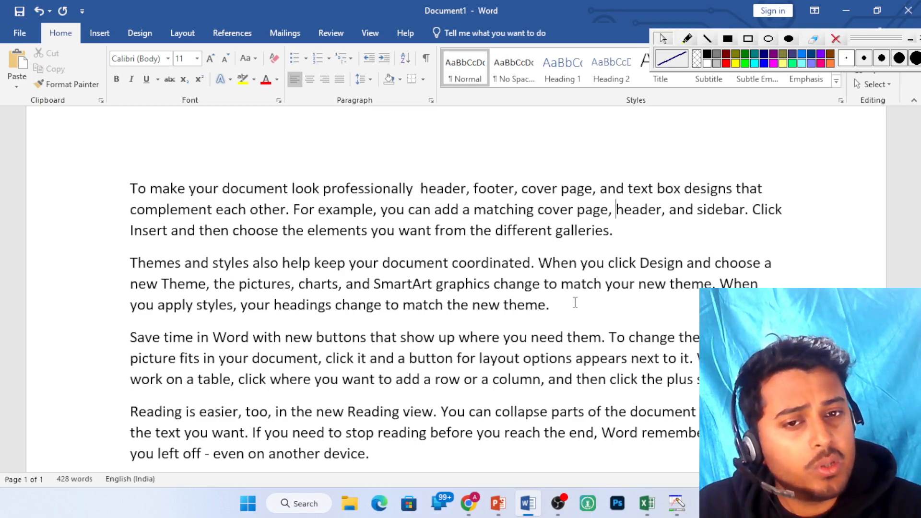
key(ctrl+Right)
key(ctrl+Right)
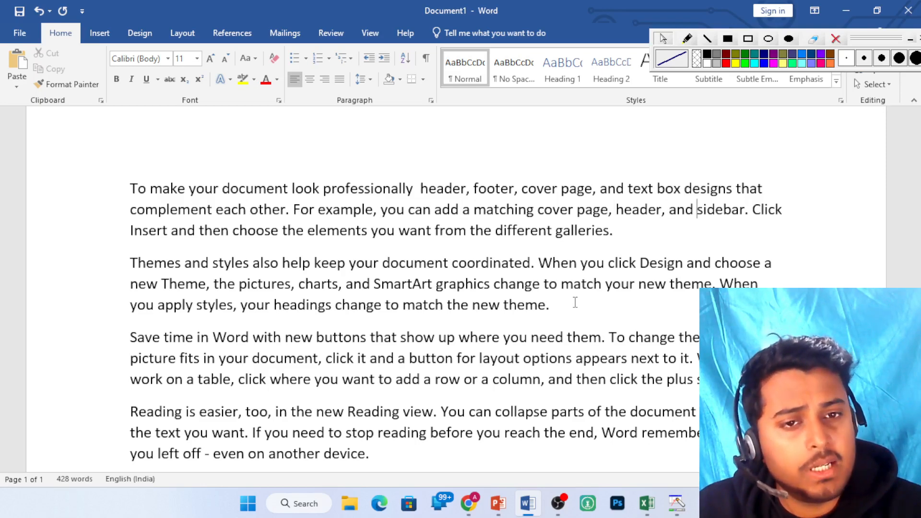
key(Up)
key(ctrl+Left)
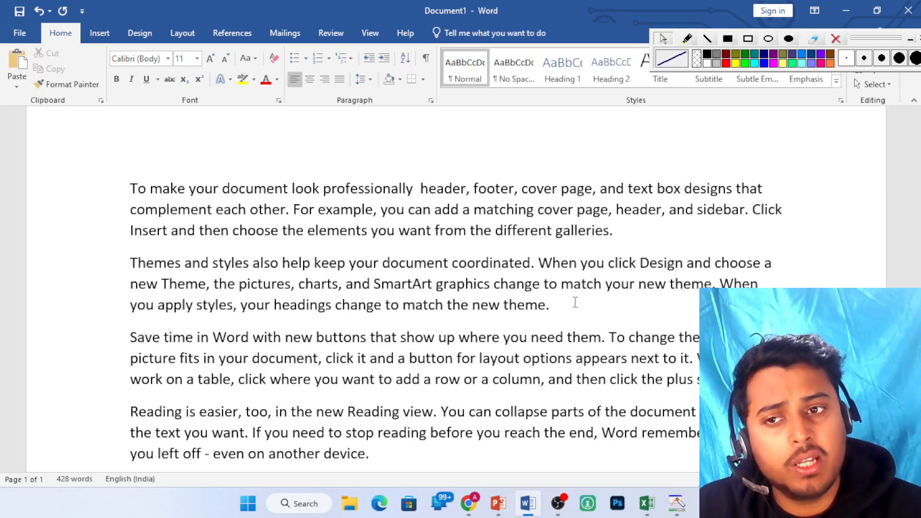
Place the text cursor before "To" in the opening line and move it forward one character at a time into "document"
click(130, 188)
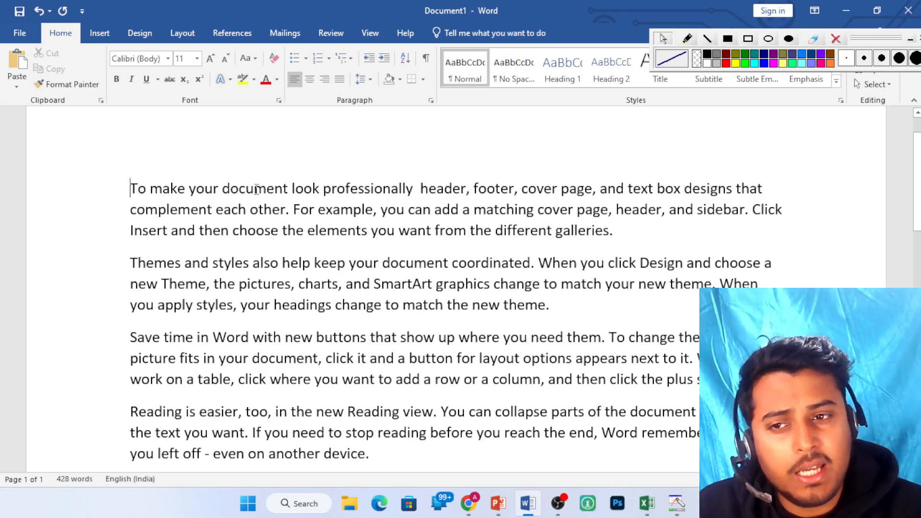
key(Right)
key(Right)
key(Right)
key(Right)
key(Right)
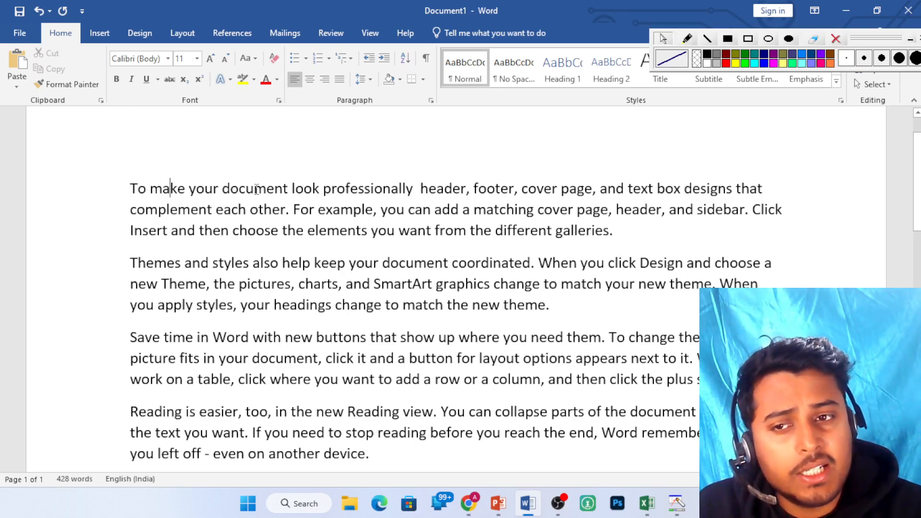
key(Right)
key(Right)
key(Right)
key(Right)
key(Right)
key(Right)
key(Right)
key(Right)
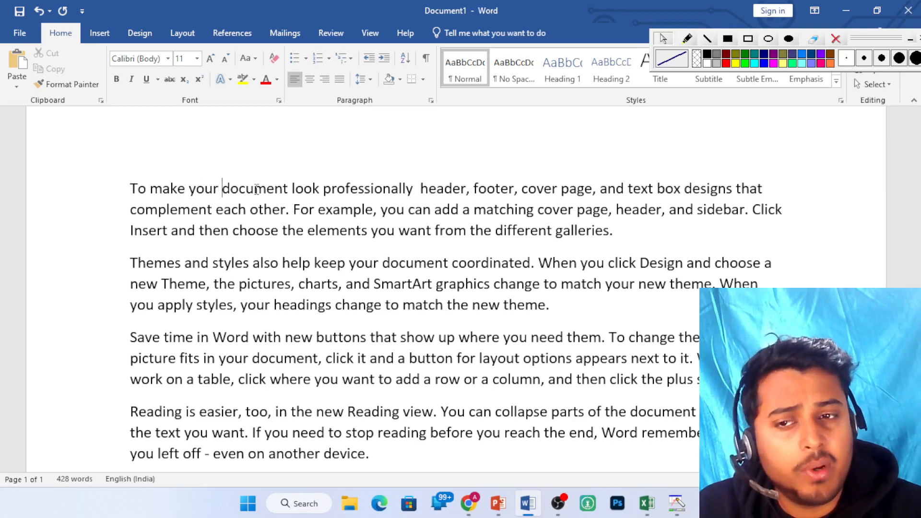
key(Right)
key(Right)
key(Right)
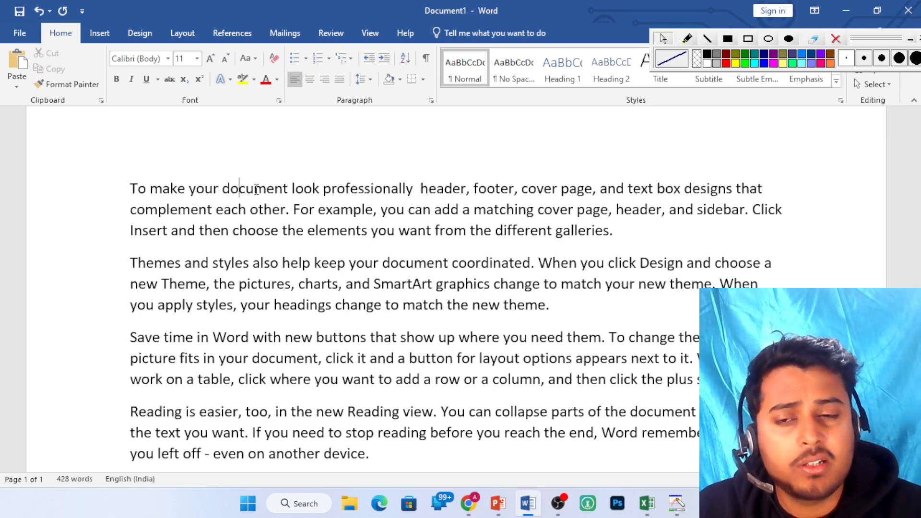
Select the opening line from its start to its end, and the second line from "each other" to its end, and clear the selection
click(132, 188)
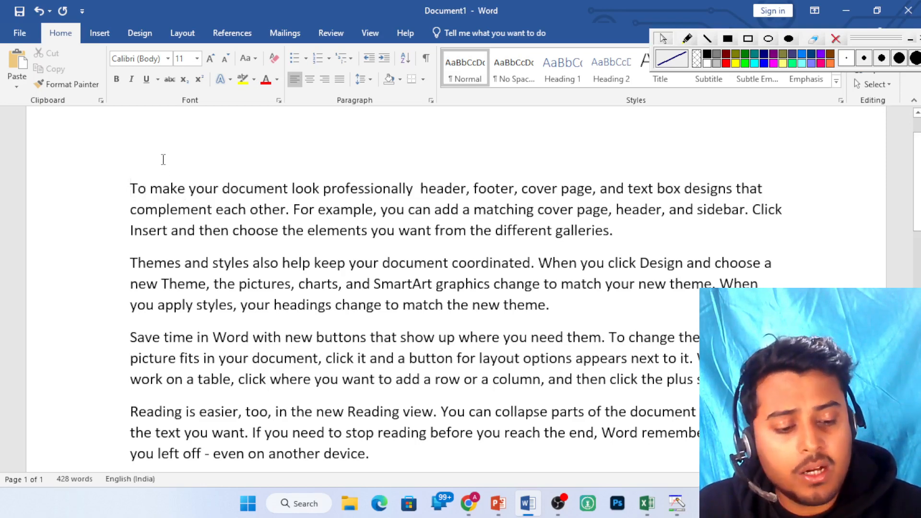
key(shift+End)
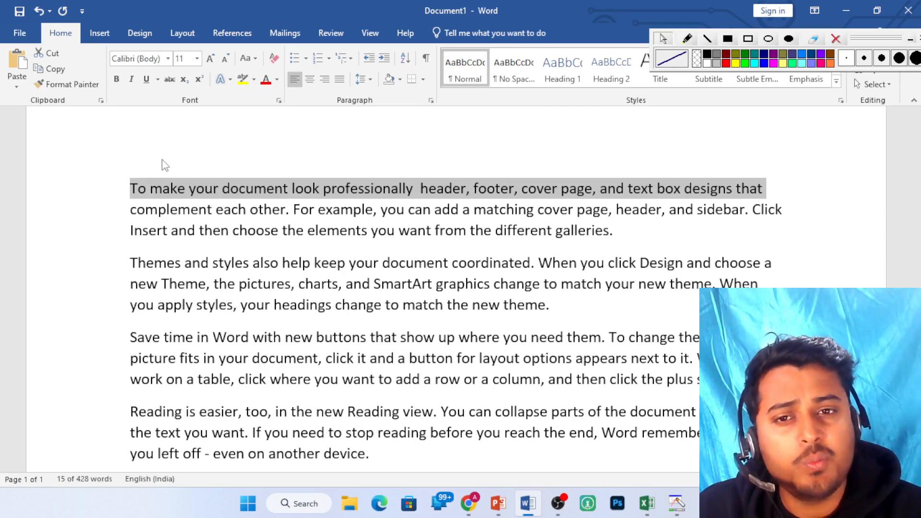
click(216, 210)
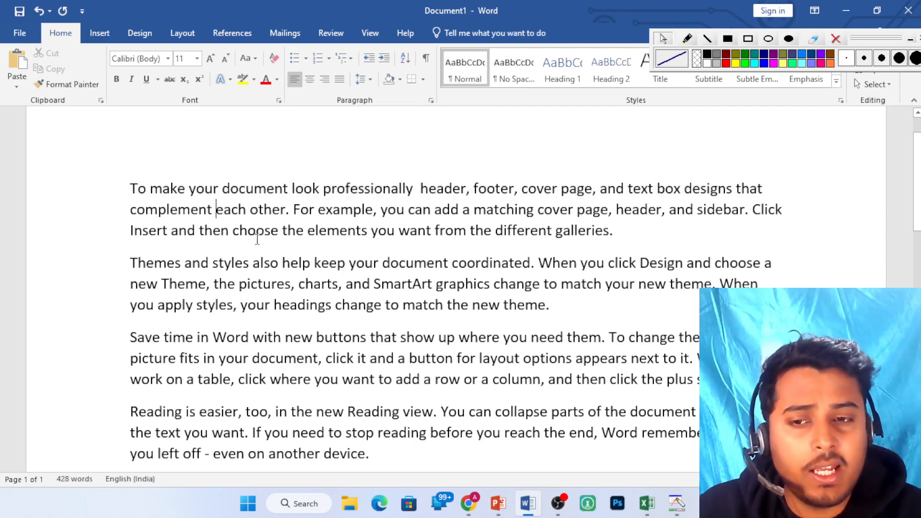
key(shift+End)
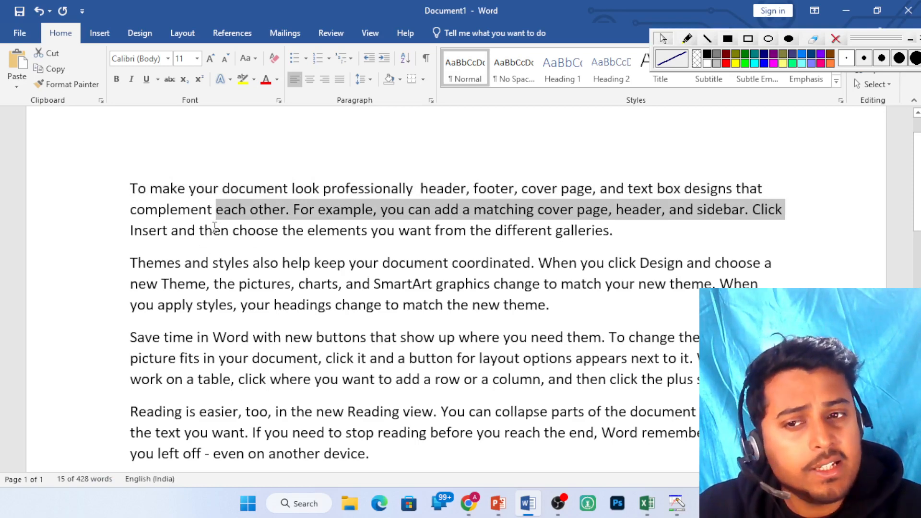
key(Left)
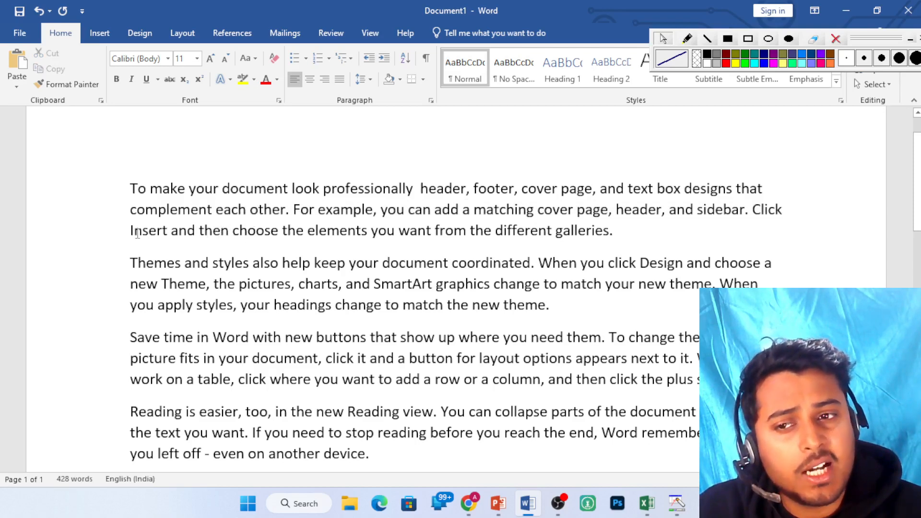
Select from "the elements" to the end of the first paragraph, and from "a matching" to the end of the second line
click(285, 233)
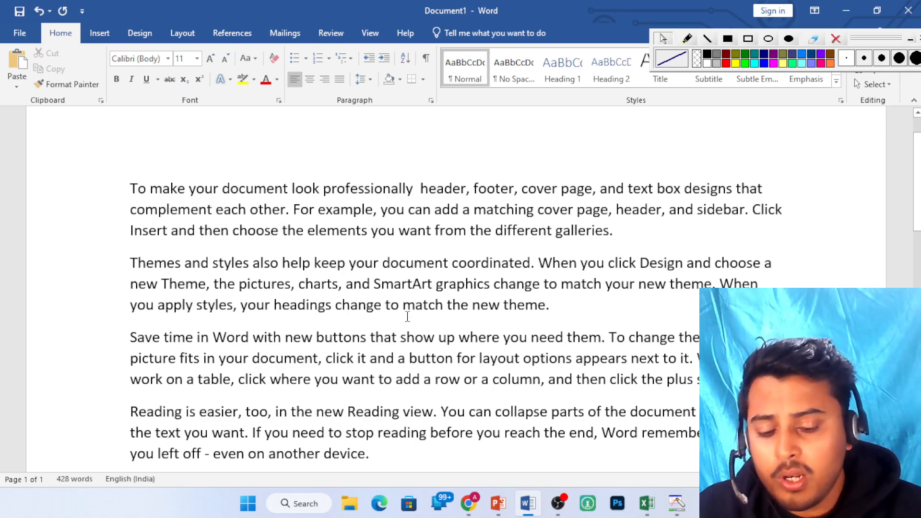
key(ctrl+shift+Down)
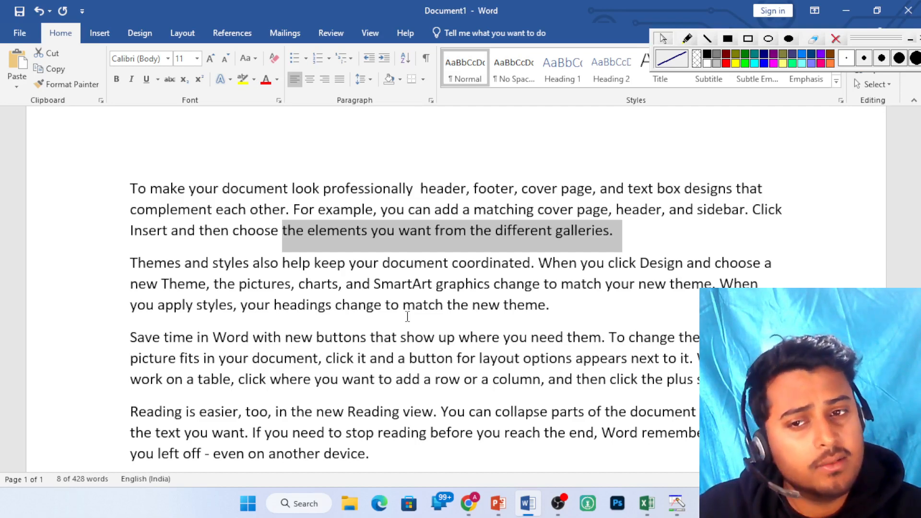
click(464, 210)
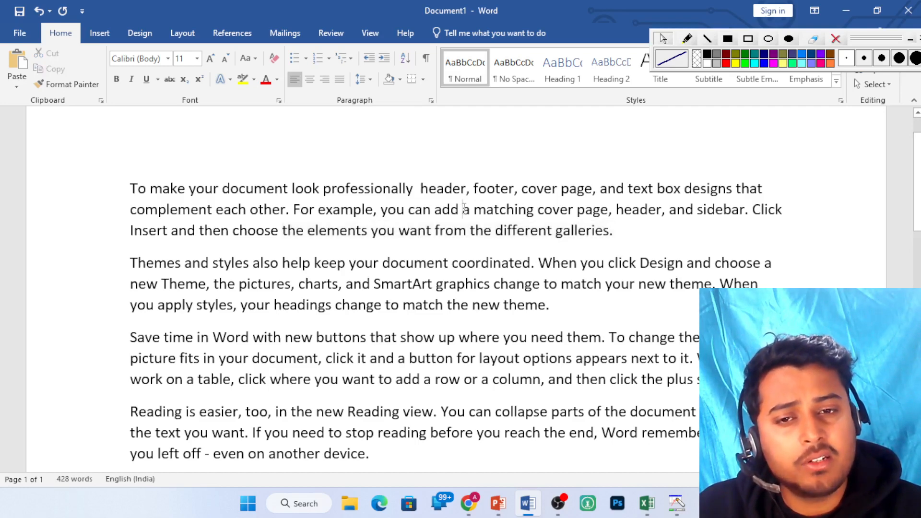
key(shift+End)
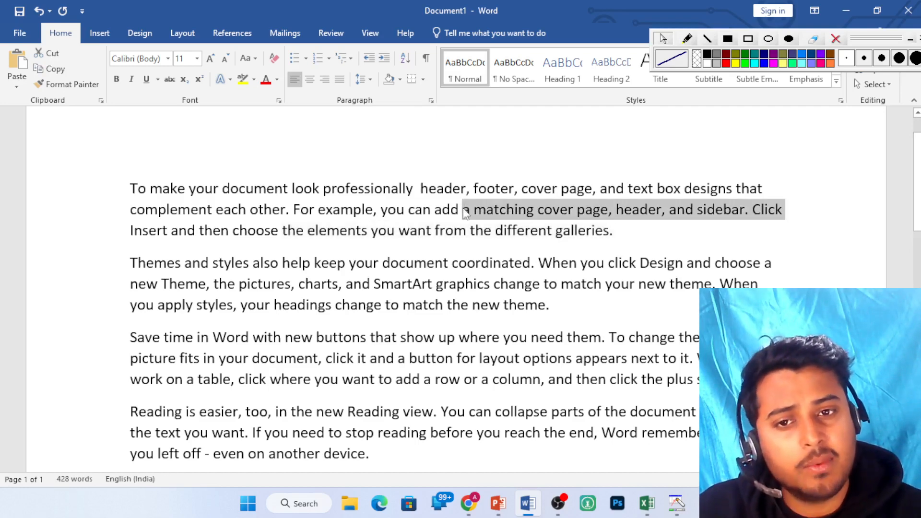
Select the second line from just before "a matching" back to its start, and clear the selection
click(466, 211)
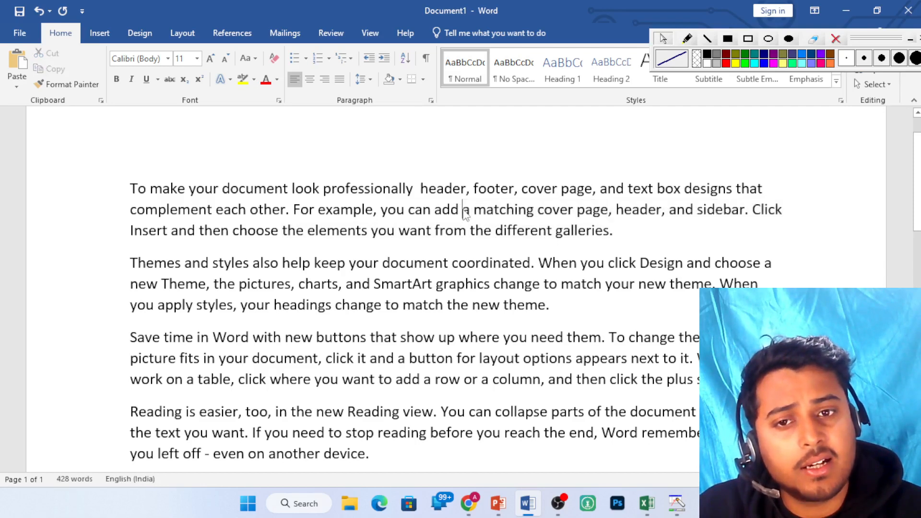
key(shift+Home)
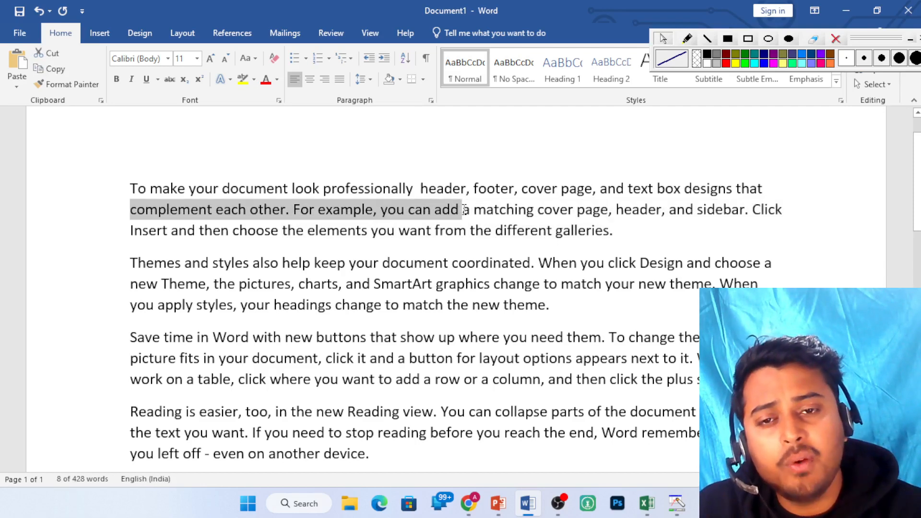
click(469, 213)
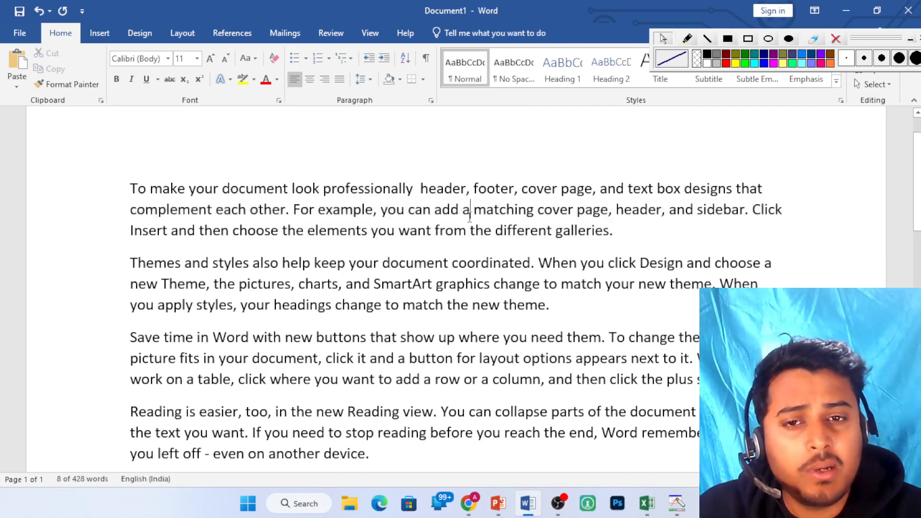
Select the opening line from just before "footer" back to its start, and the entire opening line from its start
click(477, 191)
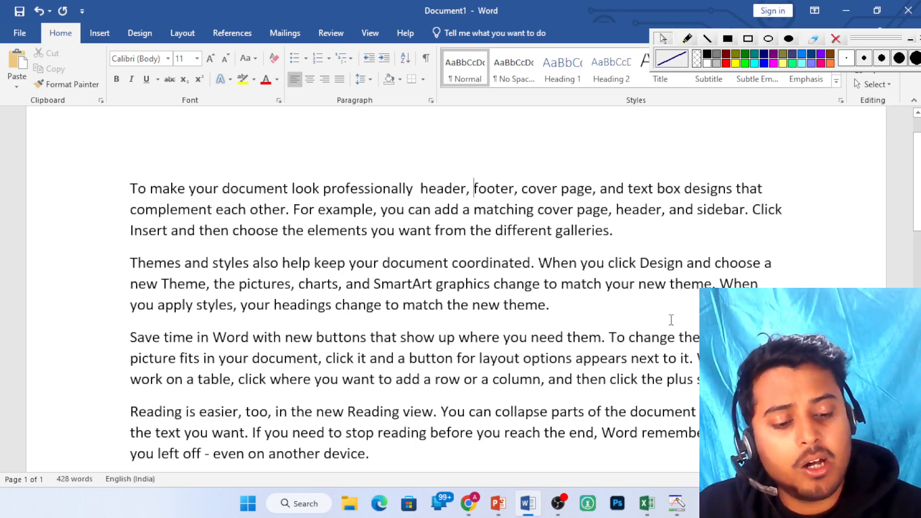
key(shift+Home)
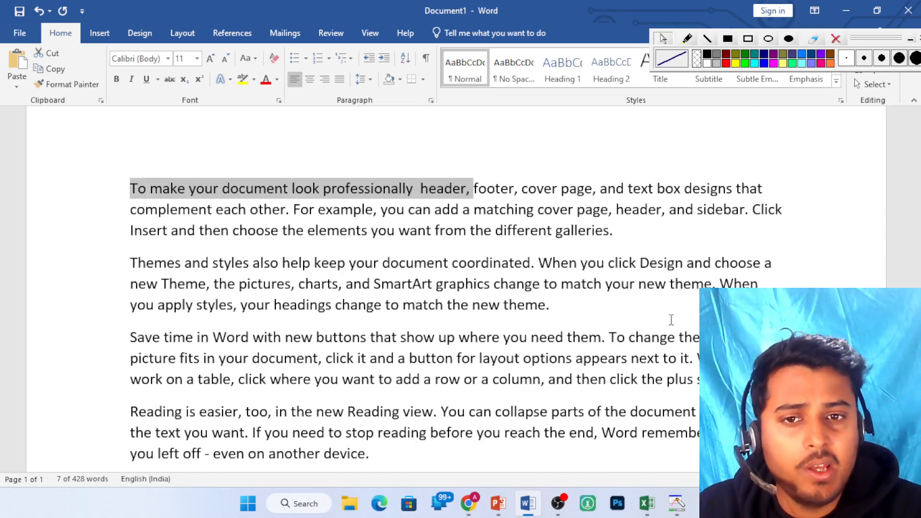
click(201, 217)
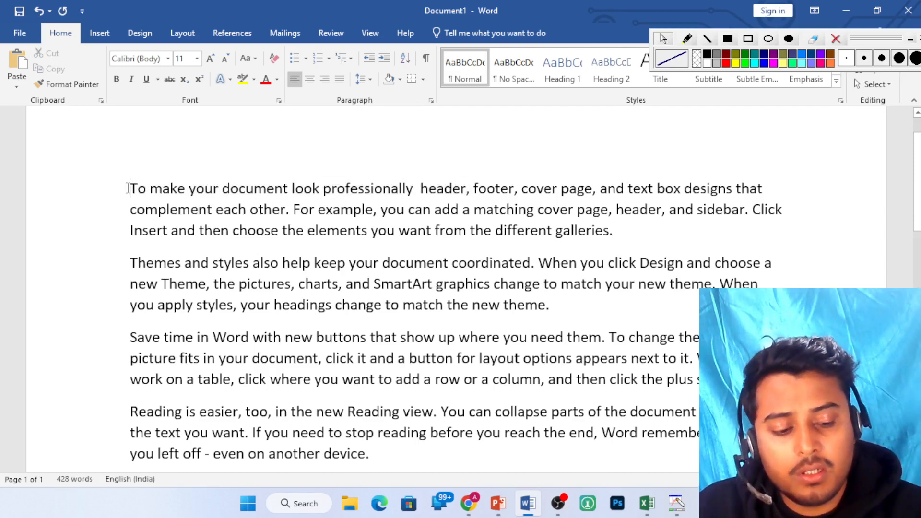
click(128, 190)
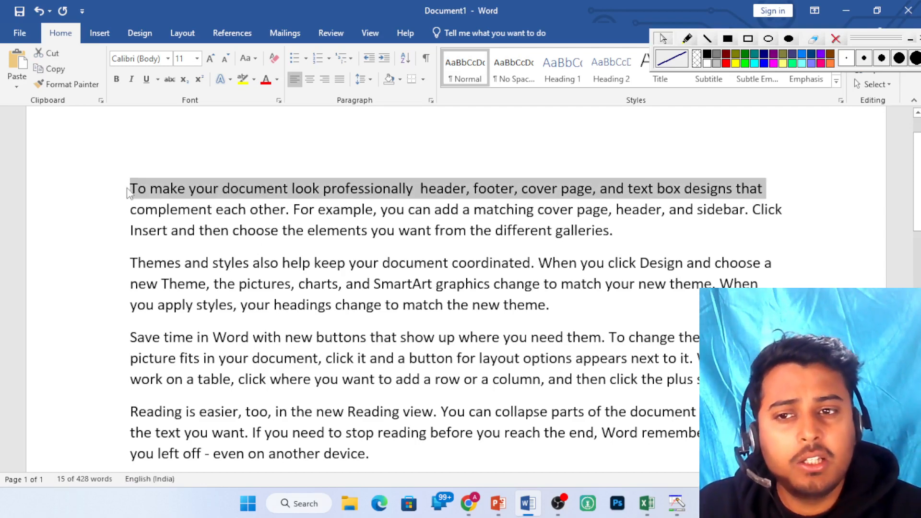
Select the text line by line from the start of the first paragraph through the second line of the "Reading is easier" paragraph
click(128, 188)
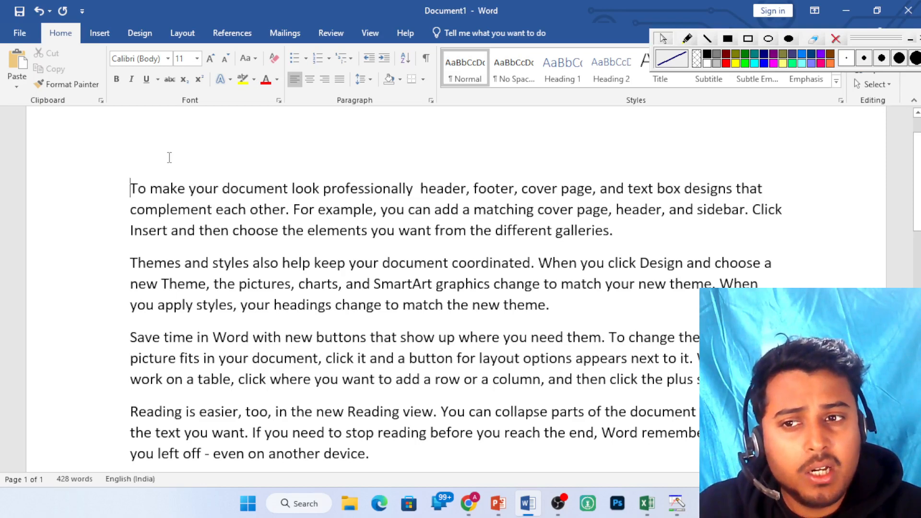
key(shift+Down)
key(shift+Down)
key(shift+Down)
key(shift+Down)
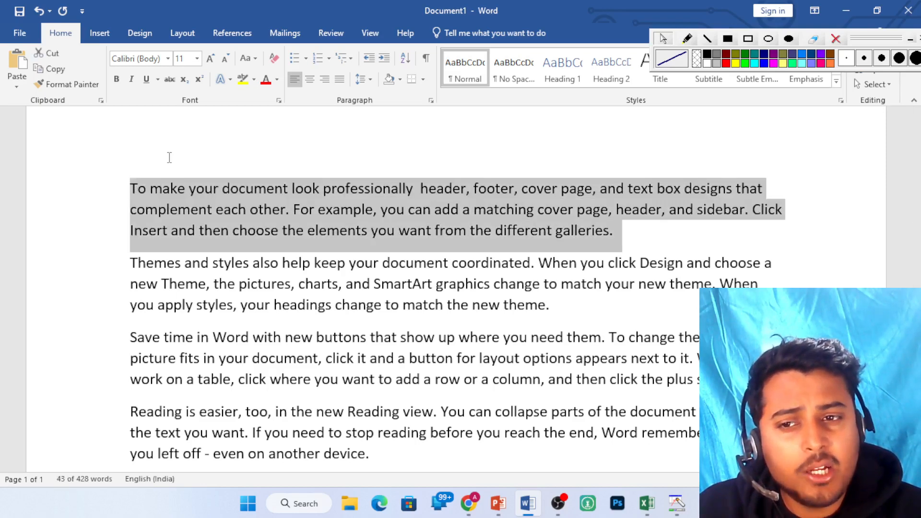
key(shift+Down)
key(shift+Down)
key(shift+Down)
key(shift+Down)
key(shift+Down)
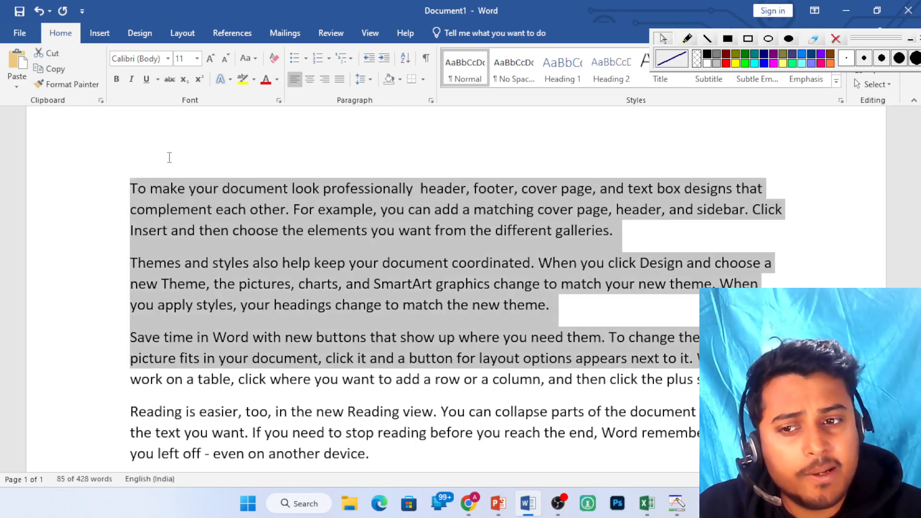
key(shift+Down)
key(shift+Down)
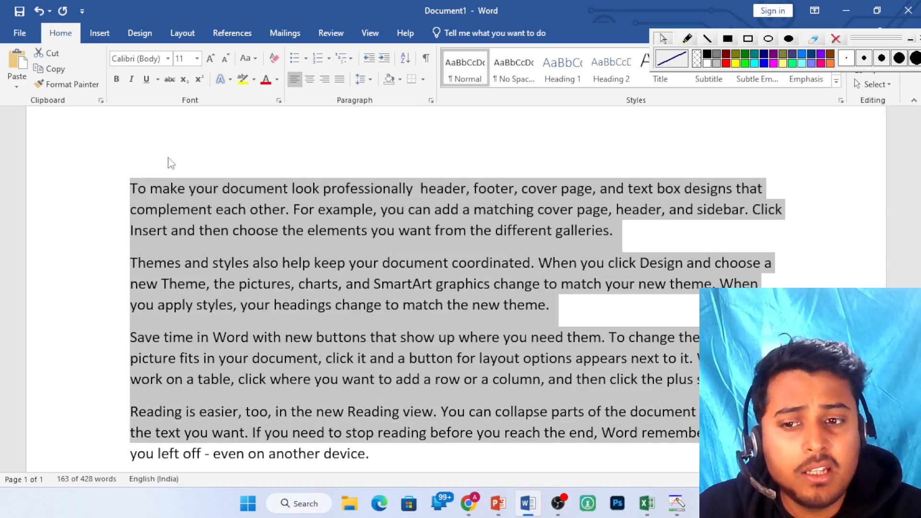
Extend the selection line by line from the "Reading is easier" paragraph into the "Video provides" paragraph
key(shift+Down)
key(shift+Down)
key(shift+Down)
key(shift+Down)
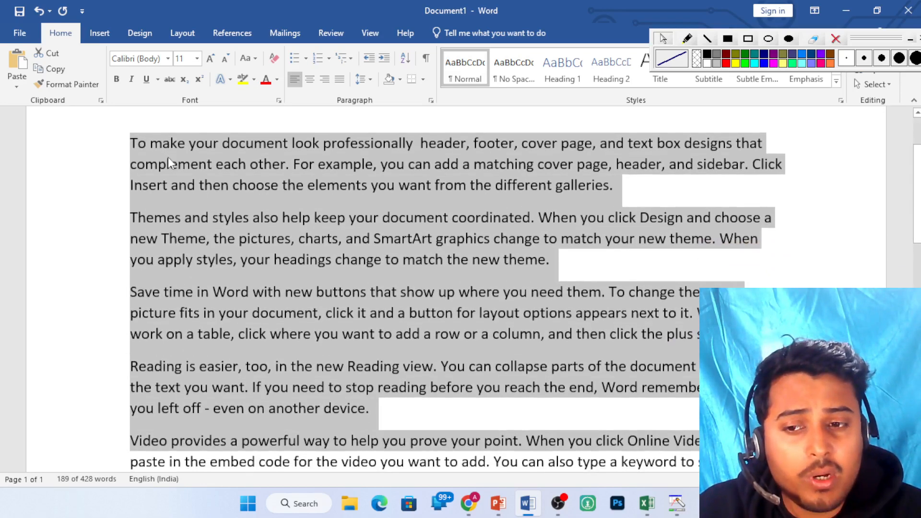
Shrink the selection line by line back to the start of the first paragraph until nothing is selected
key(shift+Up)
key(shift+Up)
key(shift+Up)
key(shift+Up)
key(shift+Up)
key(shift+Up)
key(shift+Up)
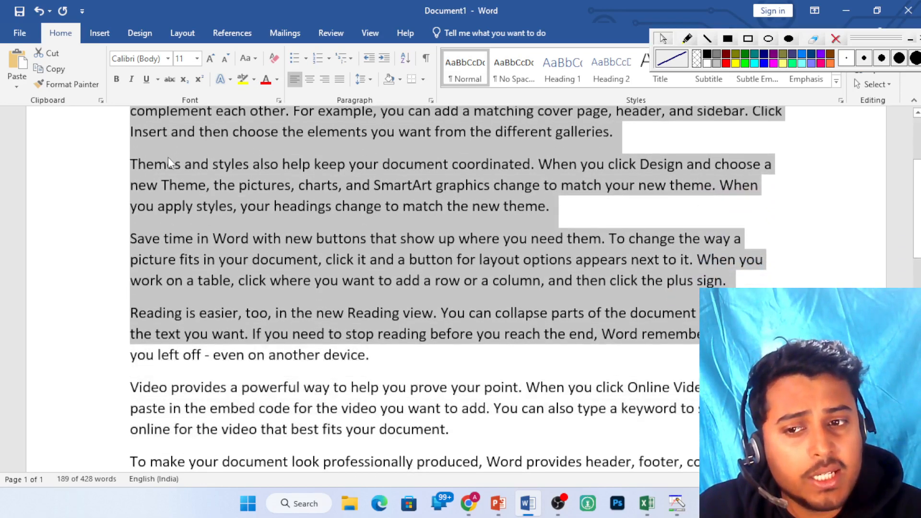
key(shift+Up)
key(shift+Up)
key(shift+Up)
key(shift+Up)
key(shift+Up)
key(shift+Up)
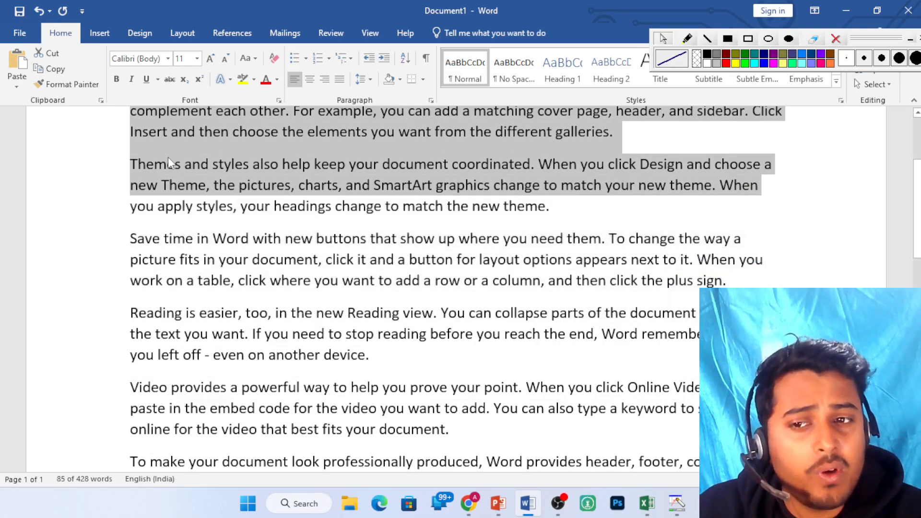
key(shift+Up)
key(shift+Up)
key(shift+Up)
key(shift+Up)
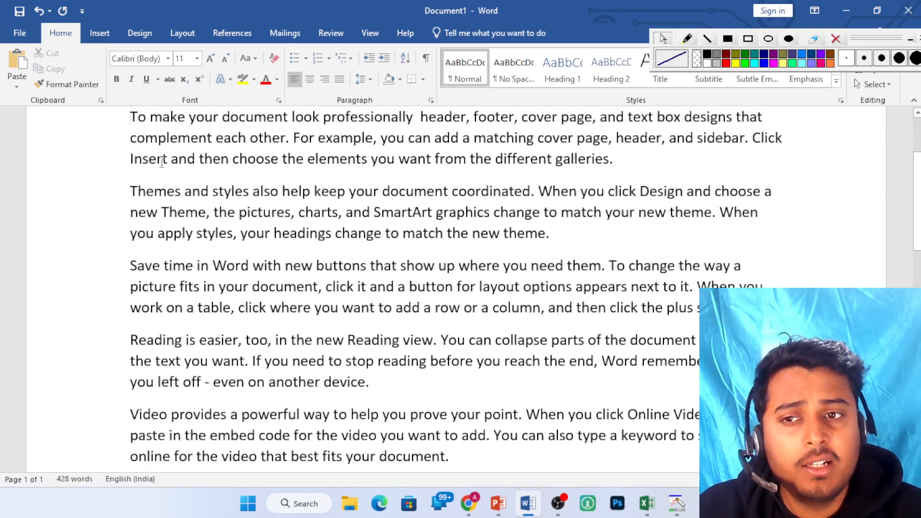
Select line by line from just before "look" in the opening line down past the start of the "Reading is easier" paragraph, and clear the selection
click(206, 118)
drag(206, 118, 204, 161)
click(160, 120)
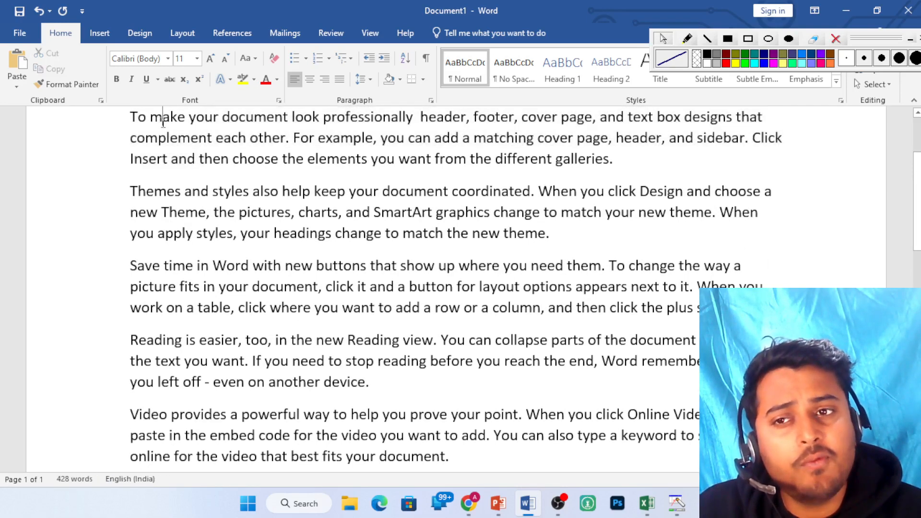
click(290, 117)
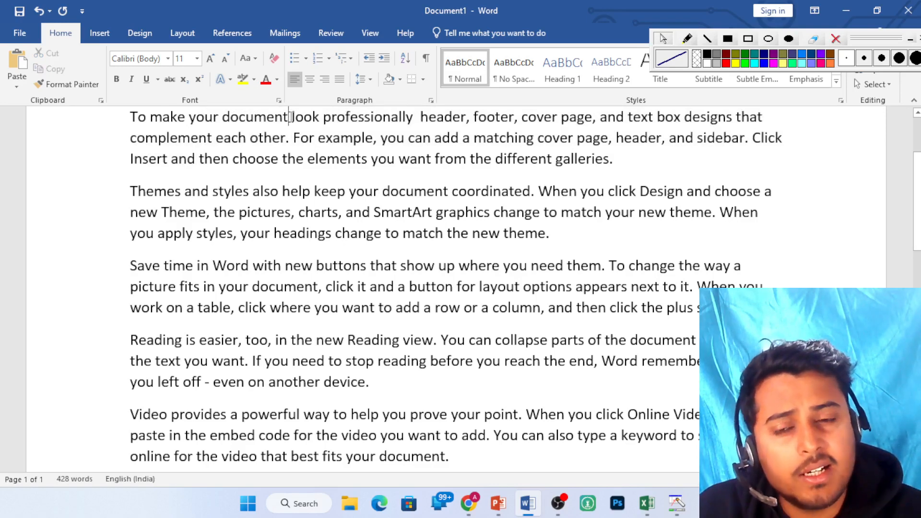
key(shift+Down)
key(shift+Down)
key(shift+Down)
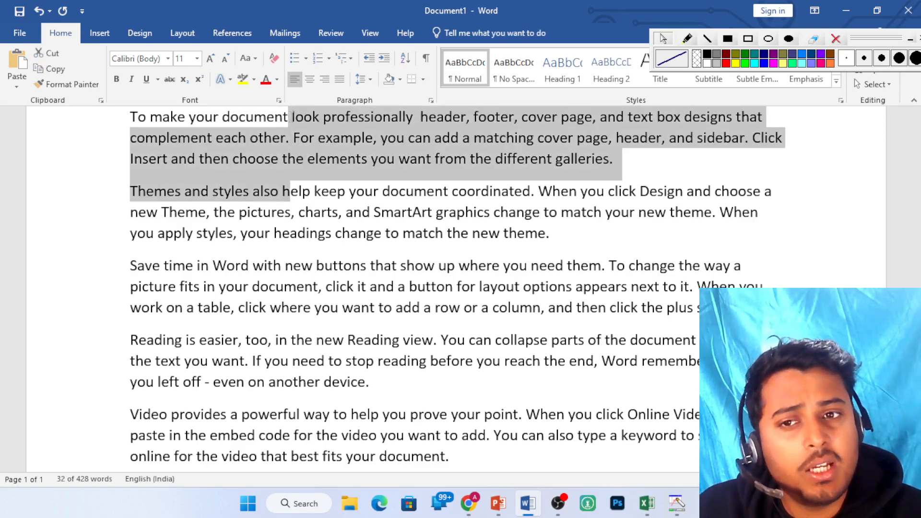
key(shift+Down)
key(shift+Down)
key(shift+Down)
key(shift+Down)
key(shift+Down)
key(shift+Down)
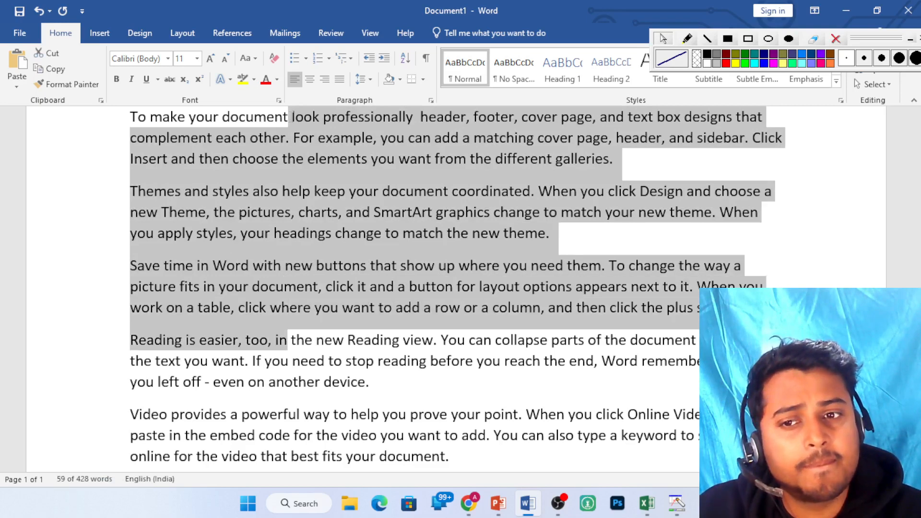
key(shift+Down)
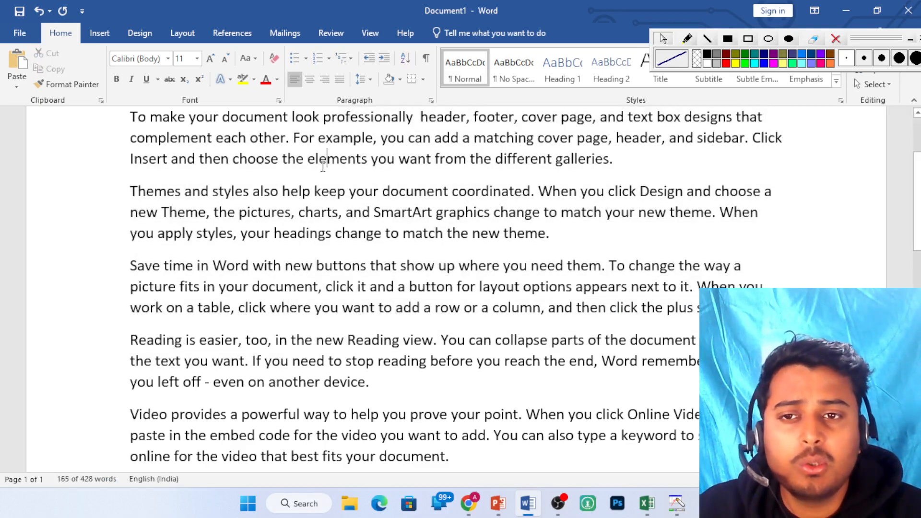
click(323, 166)
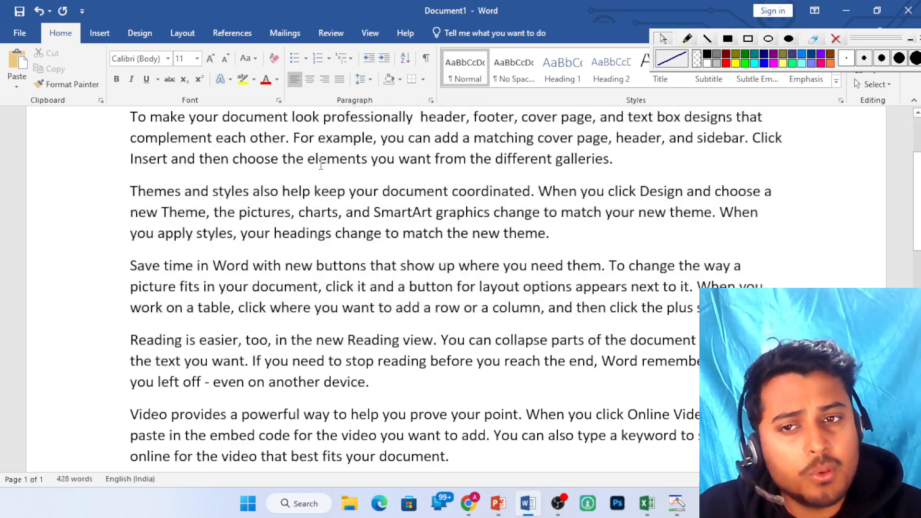
Select the entire first paragraph, clear the selection, and place the text cursor at the paragraph's start
scroll(243, 208, up, 3)
scroll(216, 228, down, 1)
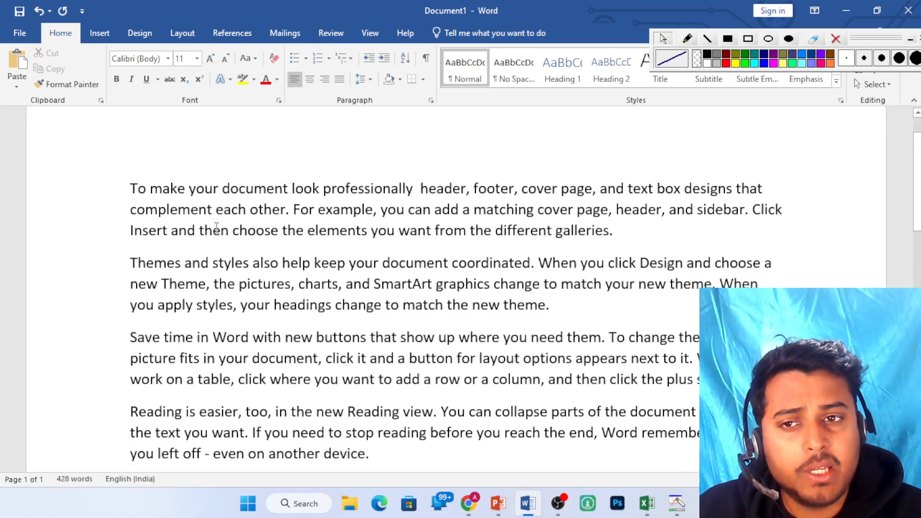
triple_click(133, 188)
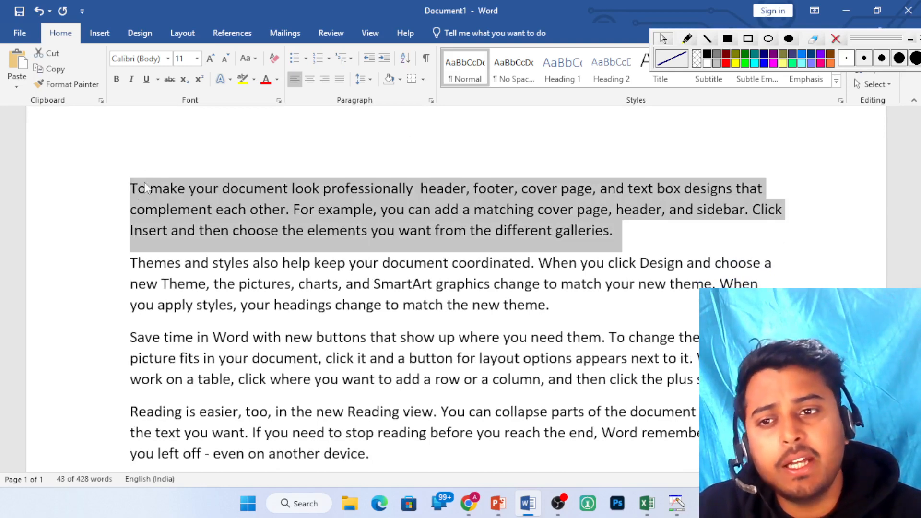
click(131, 189)
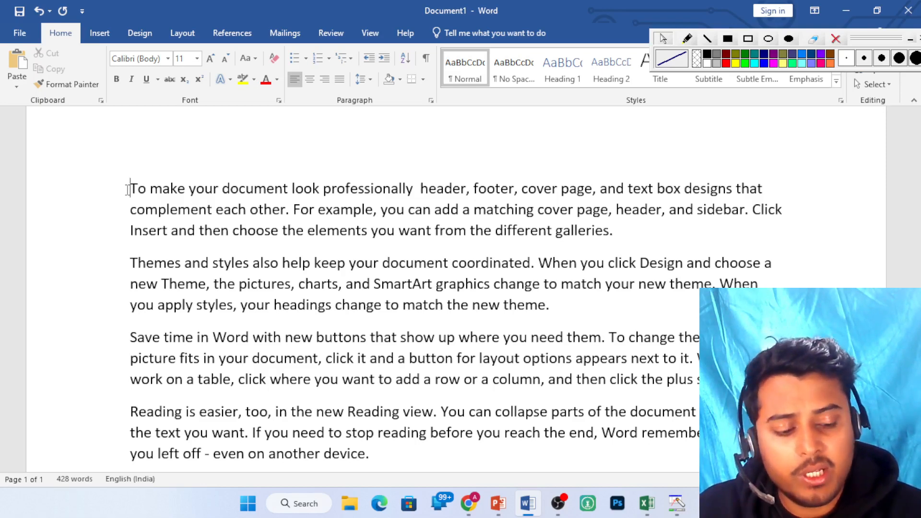
Select whole paragraphs one at a time from the start of the first paragraph through the "Reading is easier" paragraph
triple_click(127, 189)
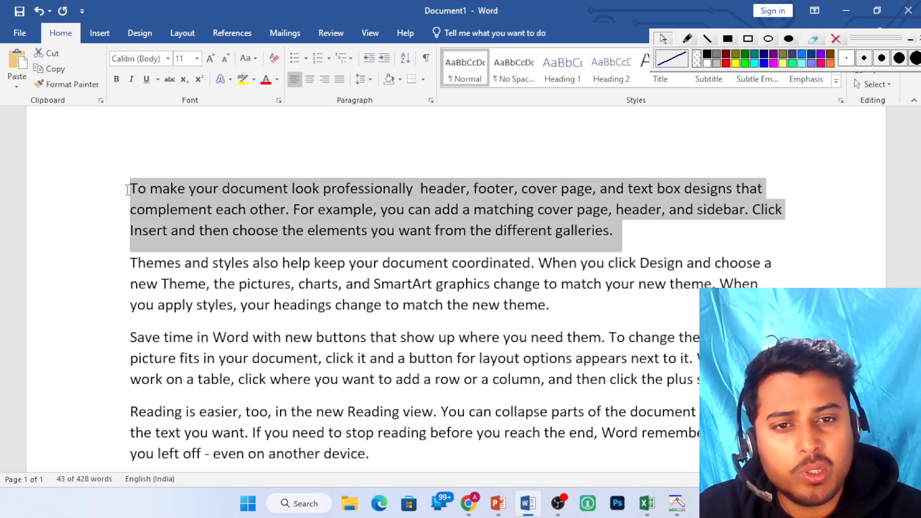
key(ctrl+shift+Down)
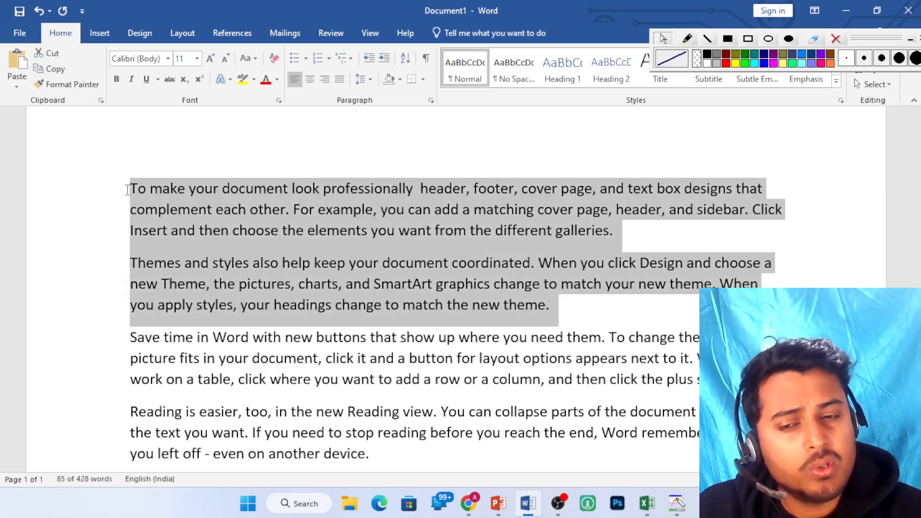
key(ctrl+shift+Down)
key(ctrl+shift+Down)
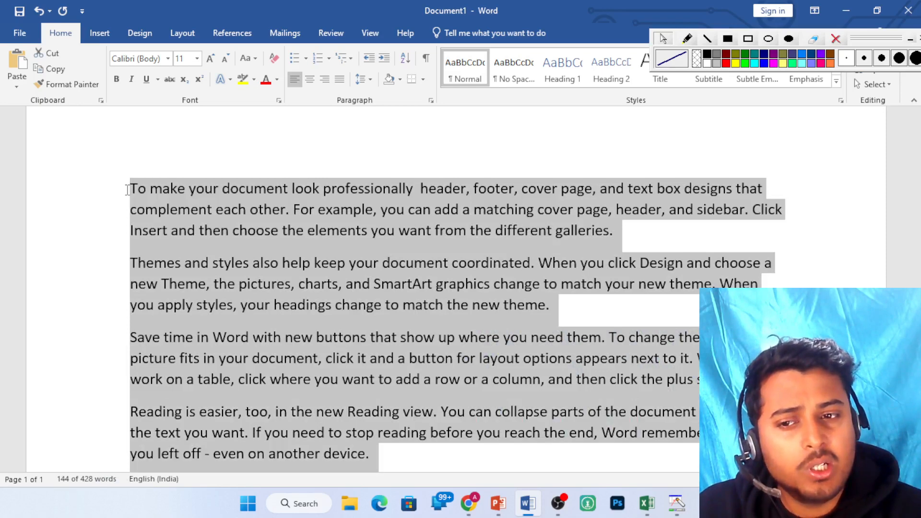
Shrink the selection paragraph by paragraph back to the start of the first paragraph until nothing is selected
key(ctrl+shift+Up)
key(ctrl+shift+Up)
key(ctrl+shift+Up)
key(ctrl+shift+Up)
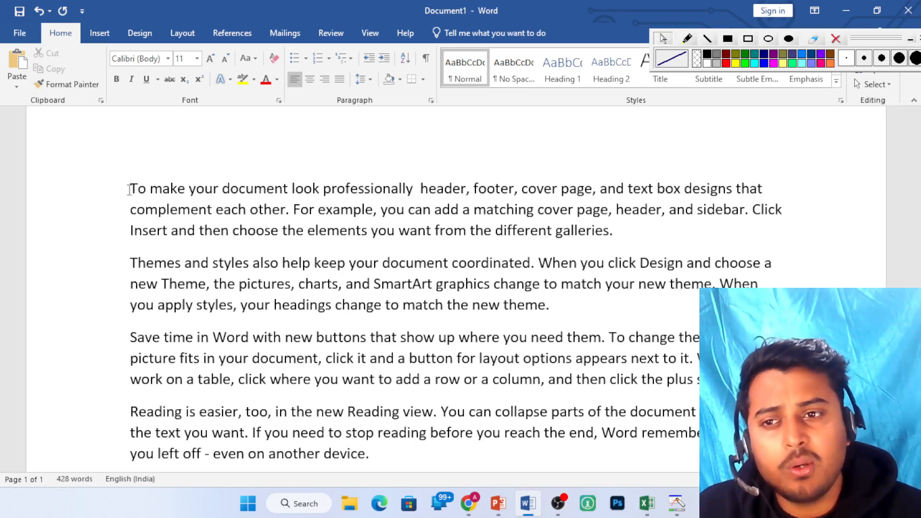
Split the first paragraph after "professionally" so that "header, footer" starts a new paragraph
click(185, 189)
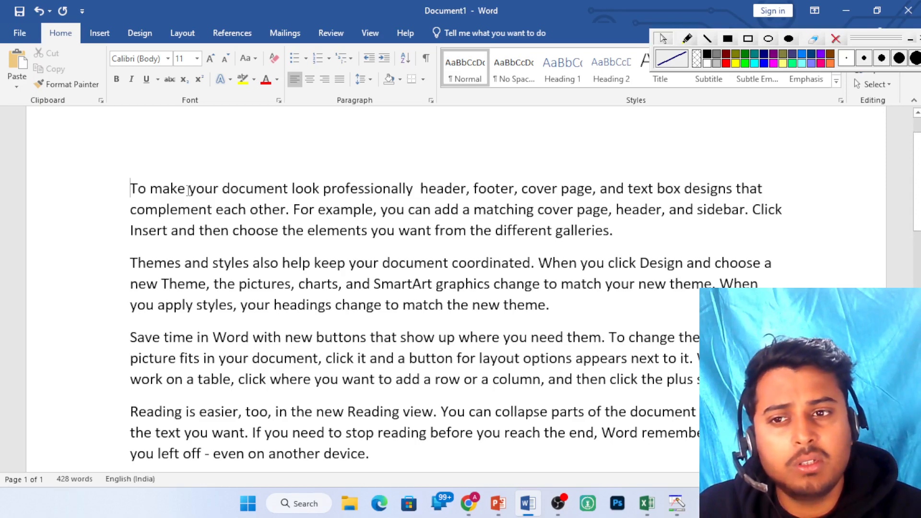
click(255, 231)
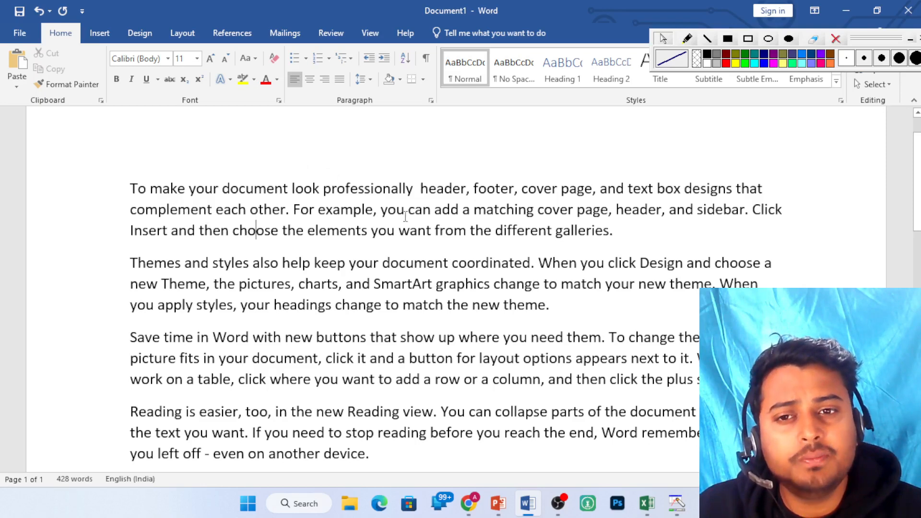
click(417, 189)
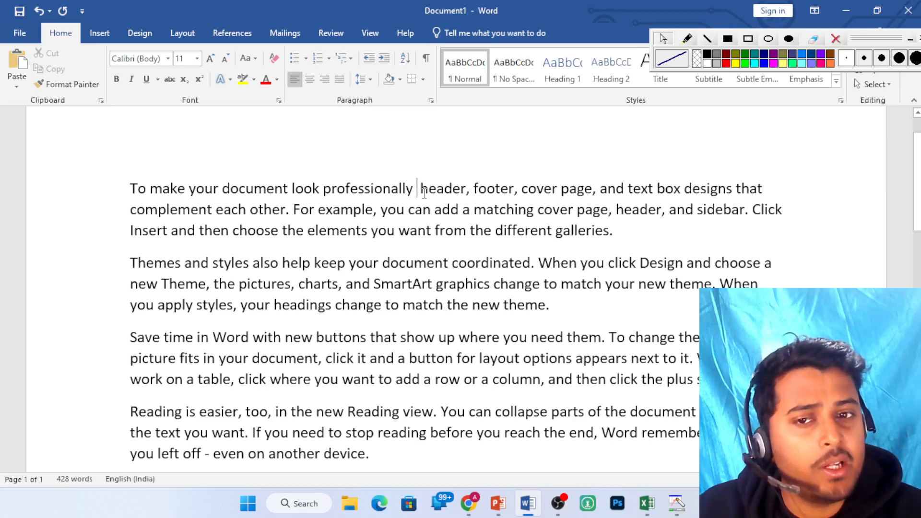
key(Return)
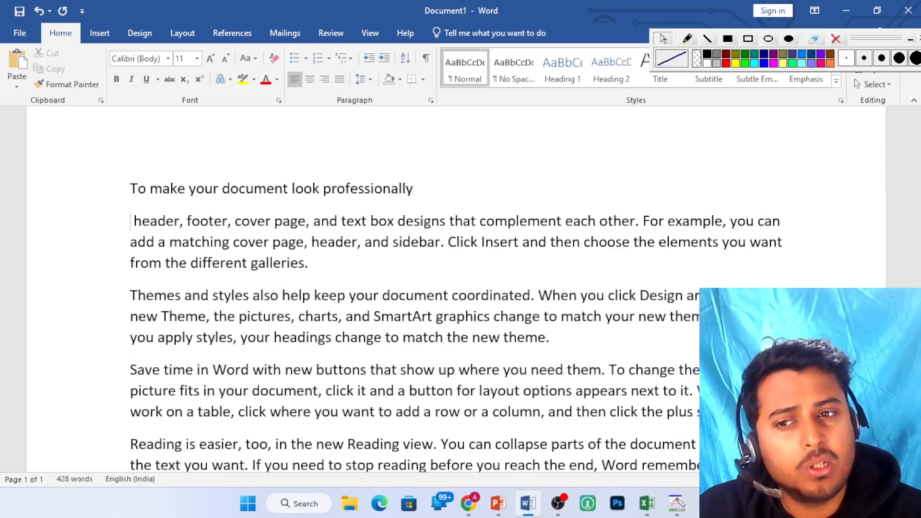
Split the "Themes and styles" paragraph after "new Theme," so that "the pictures" starts a new paragraph
scroll(168, 235, down, 2)
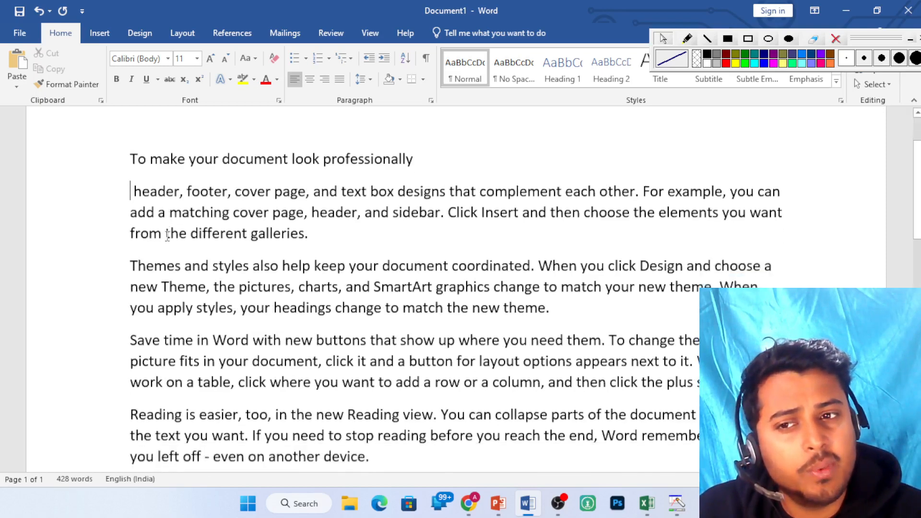
scroll(168, 235, down, 1)
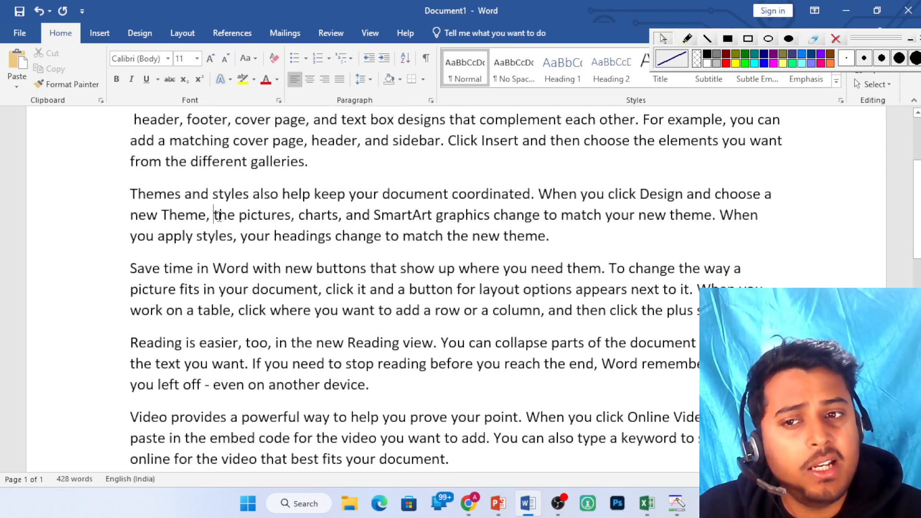
click(214, 215)
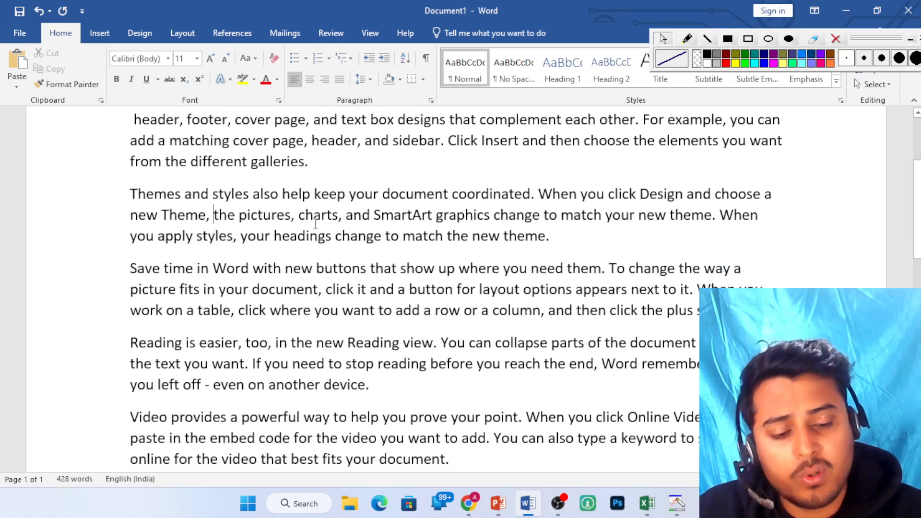
key(Return)
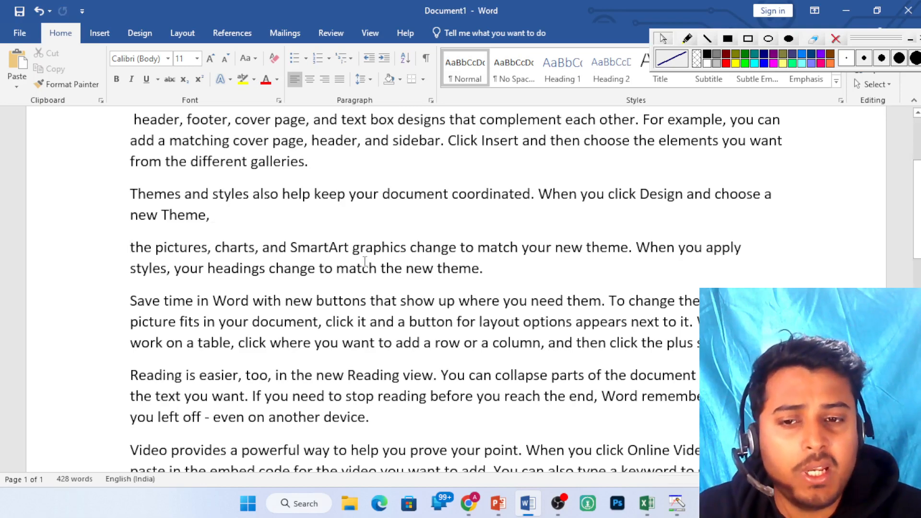
Split the "Save time in Word" paragraph after "with new" so that "buttons" starts a new paragraph
scroll(313, 263, down, 1)
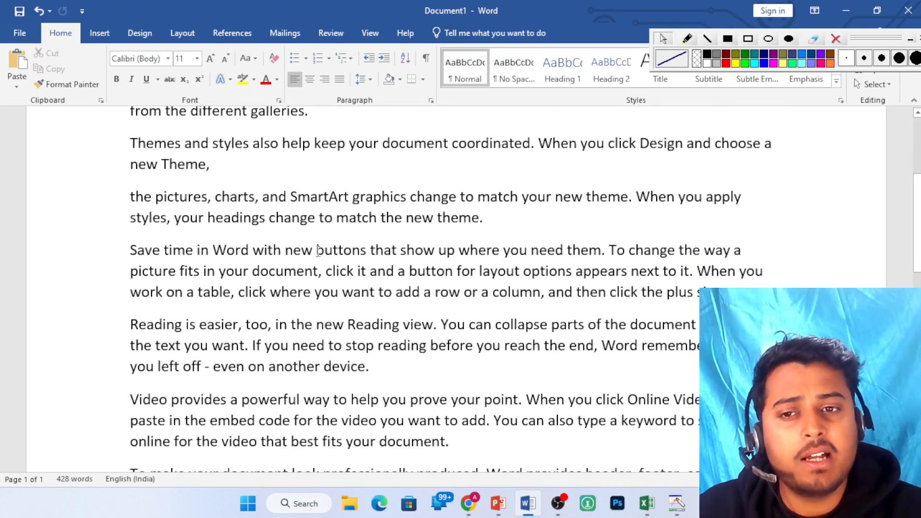
click(315, 251)
key(Return)
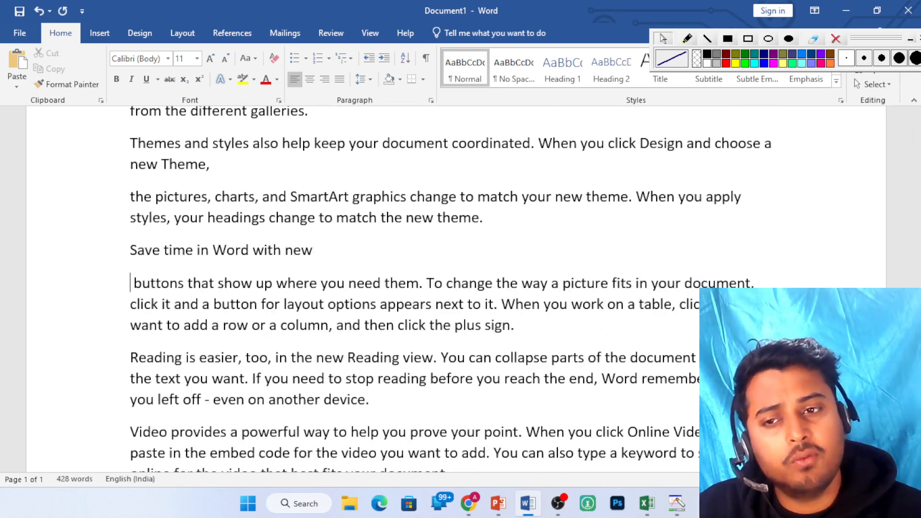
Switch to the OBS window
scroll(456, 288, up, 4)
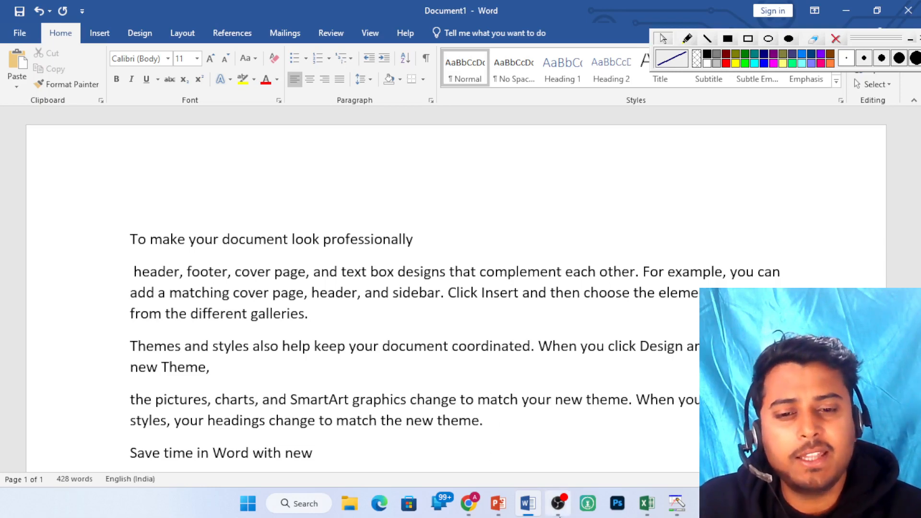
click(559, 514)
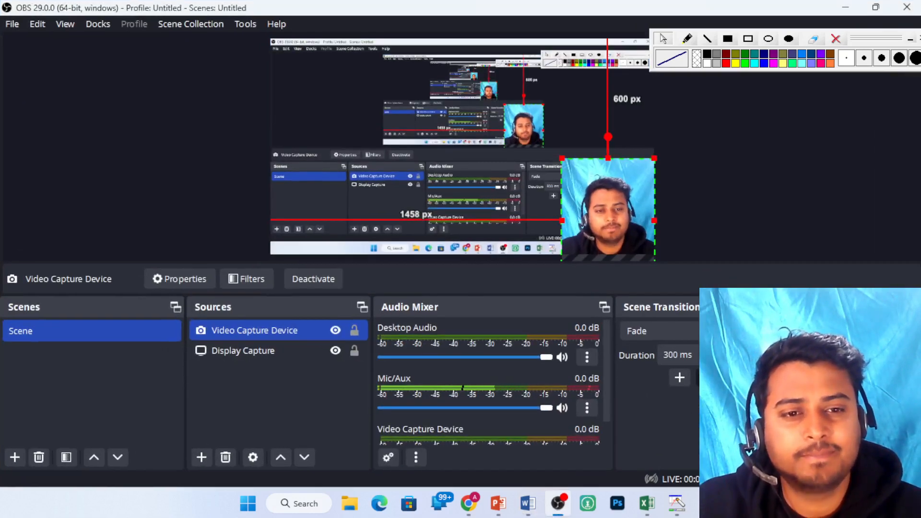